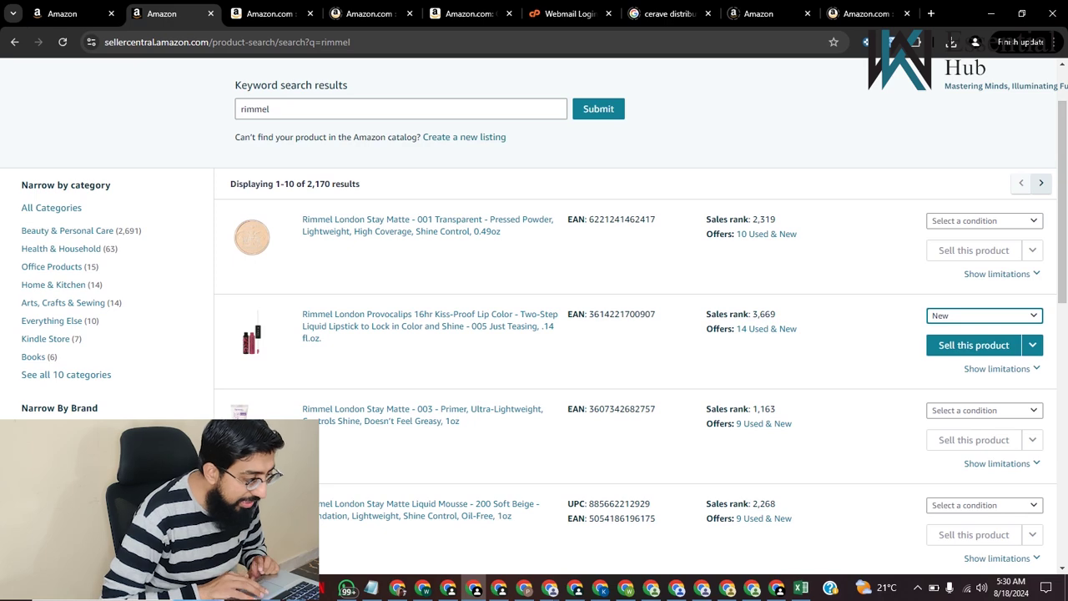
Step: Start an offer in New condition for the Rimmel London Provocalips 16hr Kiss-Proof Lip Color, 005 Just Teasing, from the search results
{"action": "scroll", "coordinate": [534, 334], "scroll_direction": "up", "scroll_amount": 1}
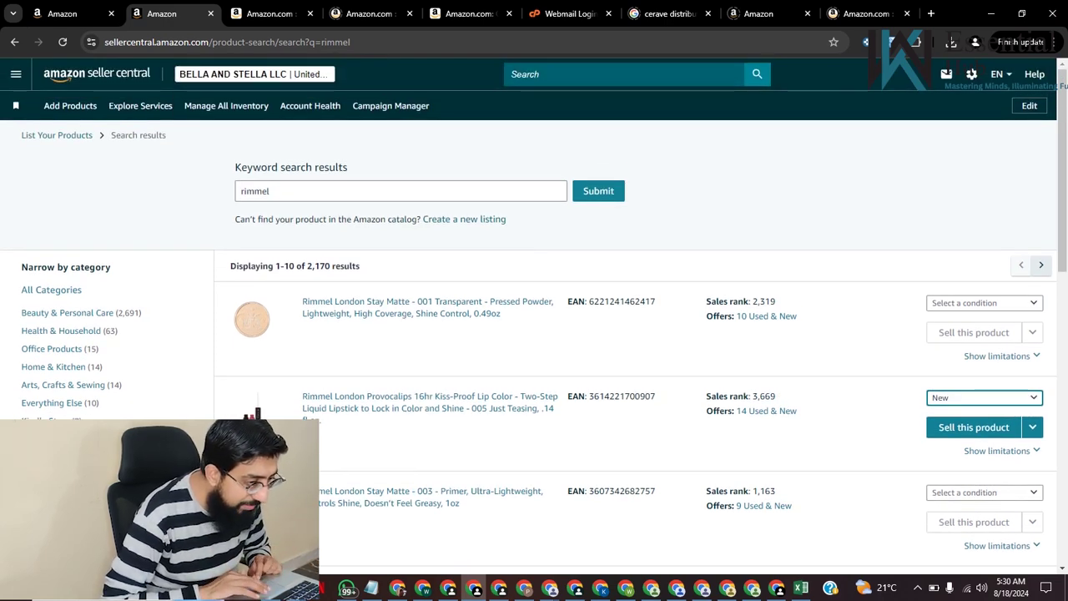
{"action": "scroll", "coordinate": [534, 334], "scroll_direction": "down", "scroll_amount": 2}
{"action": "left_click", "coordinate": [973, 272]}
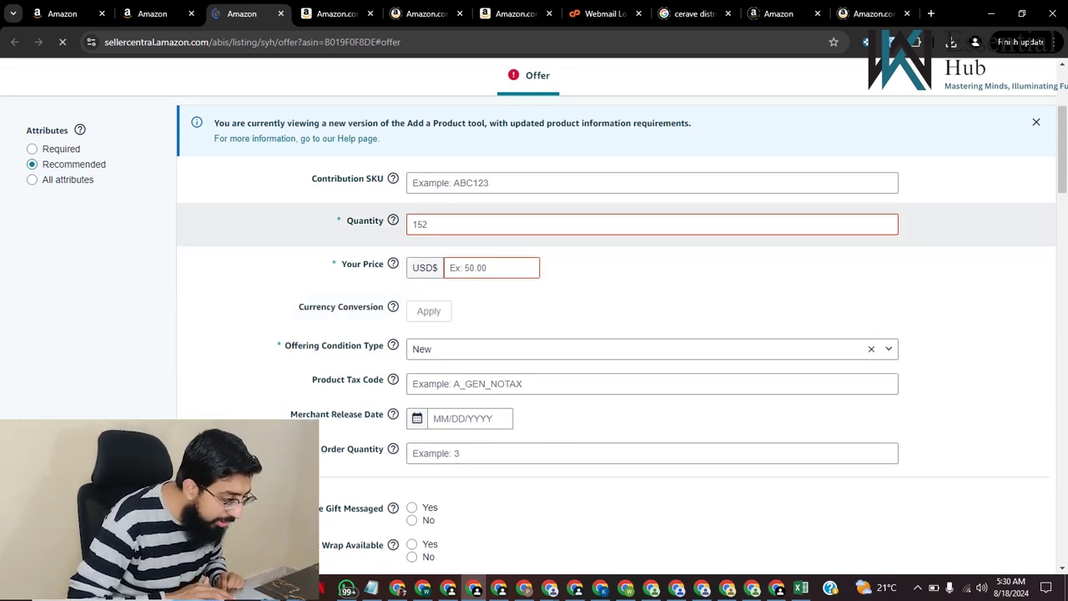
Step: Set the offer's quantity to 100
{"action": "left_click", "coordinate": [413, 224]}
{"action": "key", "text": "ctrl+a"}
{"action": "type", "text": "1"}
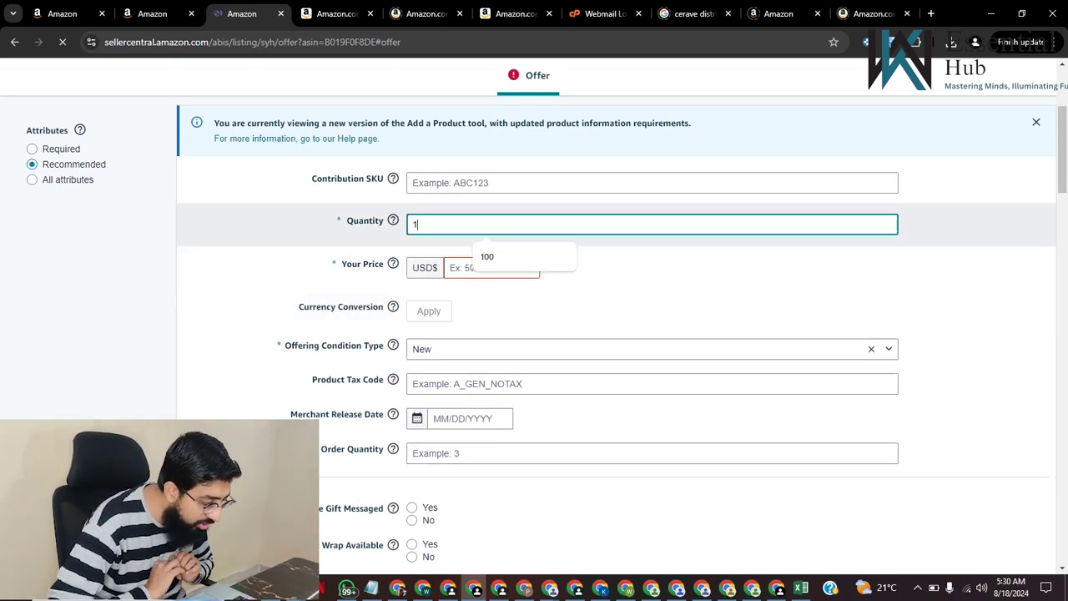
{"action": "type", "text": "00"}
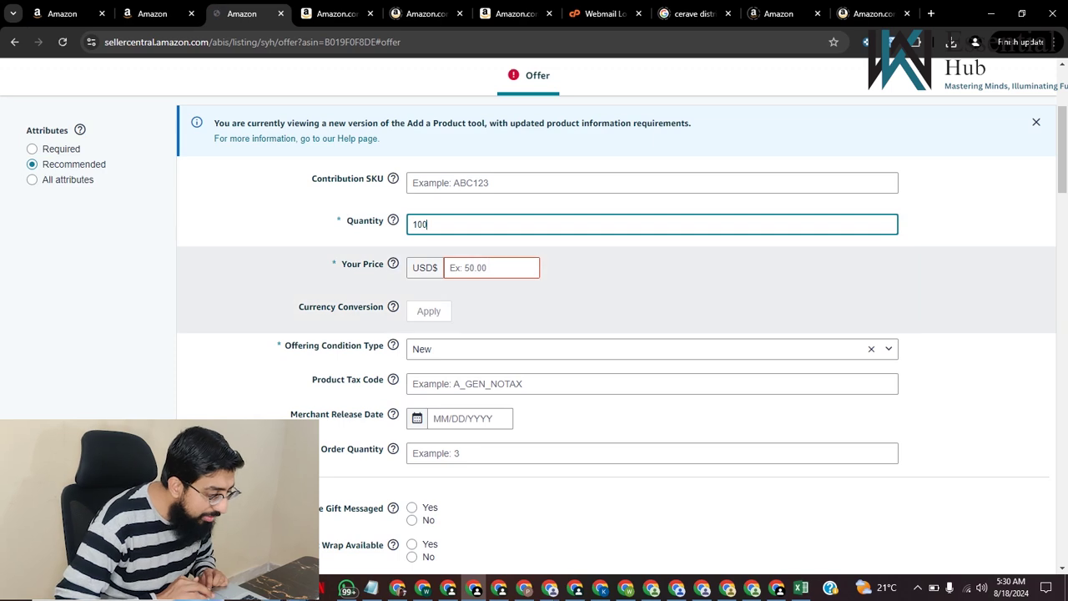
{"action": "key", "text": "Tab"}
Step: Set the offer's price to USD 9
{"action": "scroll", "coordinate": [618, 292], "scroll_direction": "up", "scroll_amount": 3}
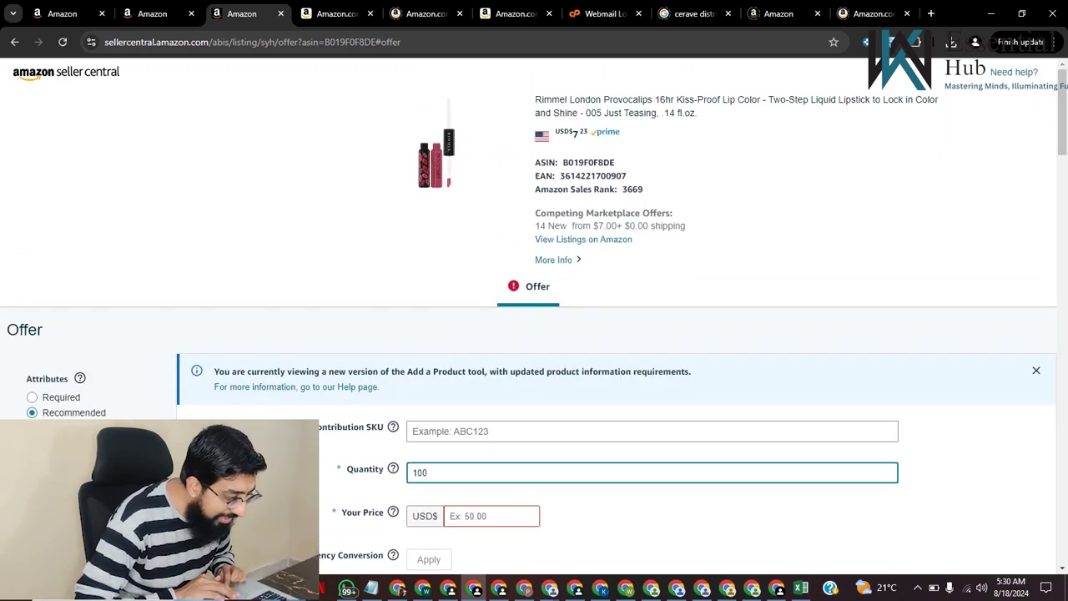
{"action": "scroll", "coordinate": [534, 318], "scroll_direction": "down", "scroll_amount": 3}
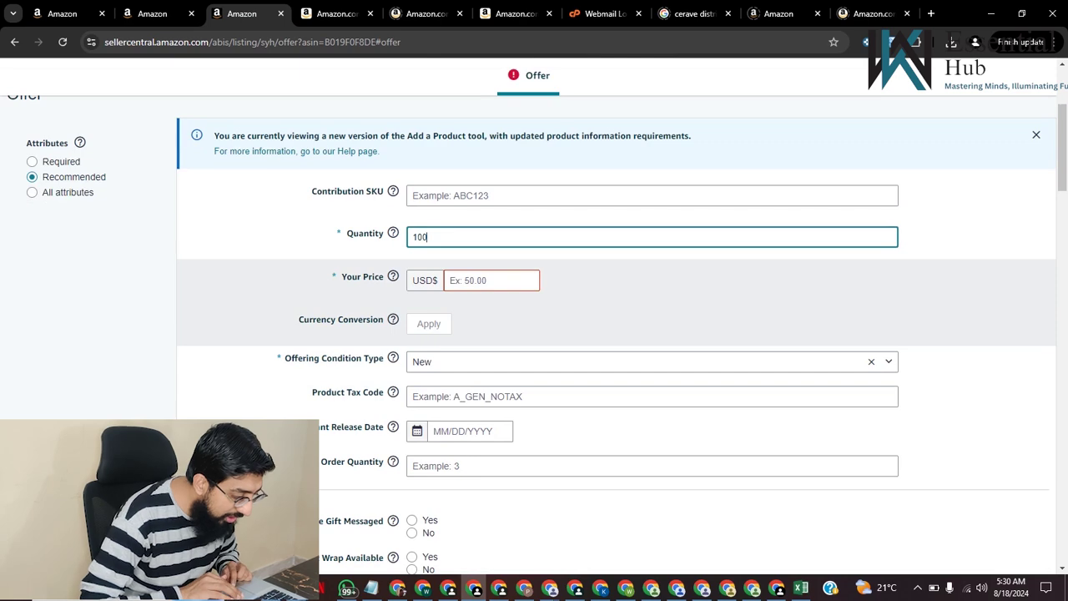
{"action": "left_click", "coordinate": [491, 281]}
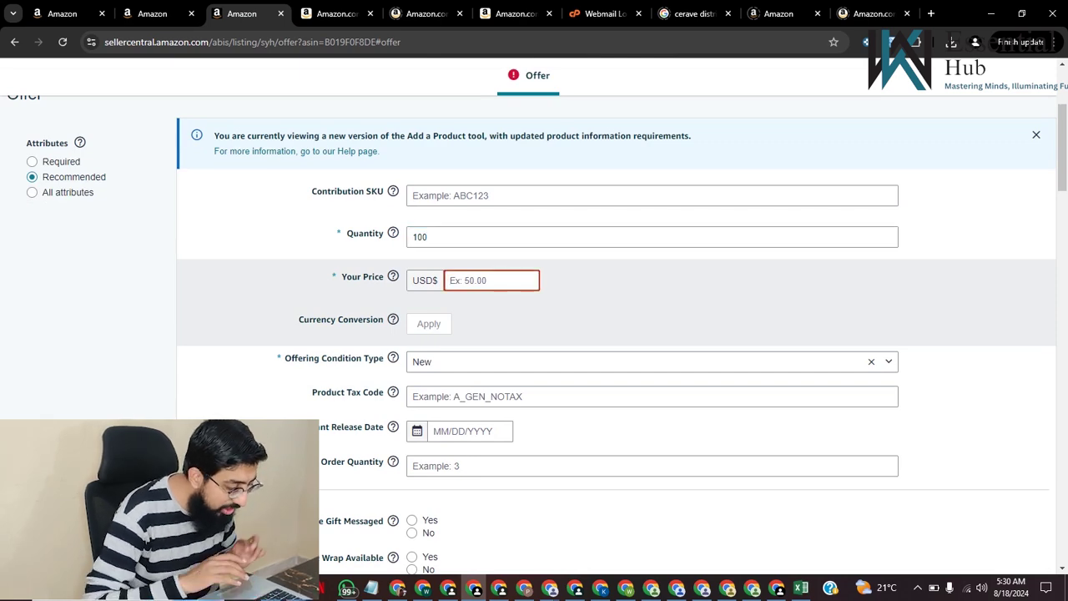
{"action": "type", "text": "9"}
{"action": "scroll", "coordinate": [617, 333], "scroll_direction": "down", "scroll_amount": 2}
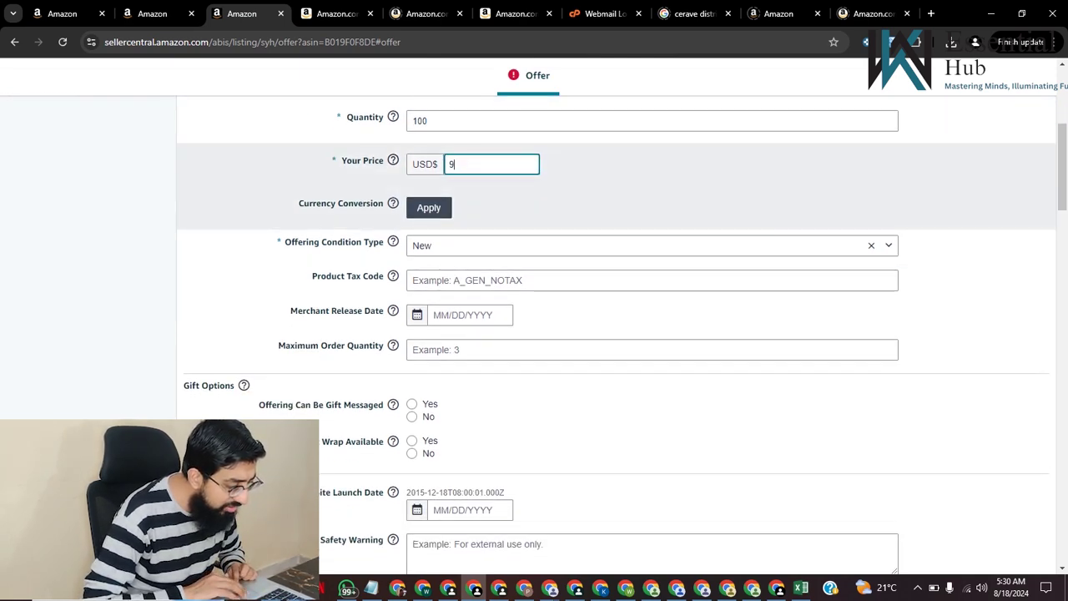
{"action": "key", "text": "Tab"}
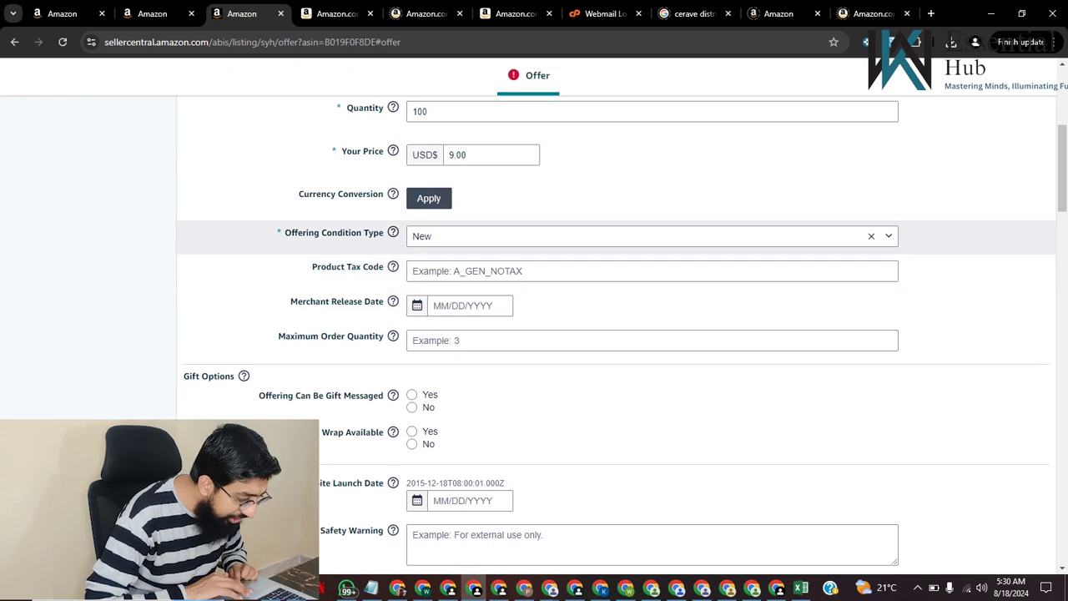
Step: Look through the remaining offer attributes, from condition type and gift options to item and package dimensions, down to the fulfillment channel
{"action": "key", "text": "Tab"}
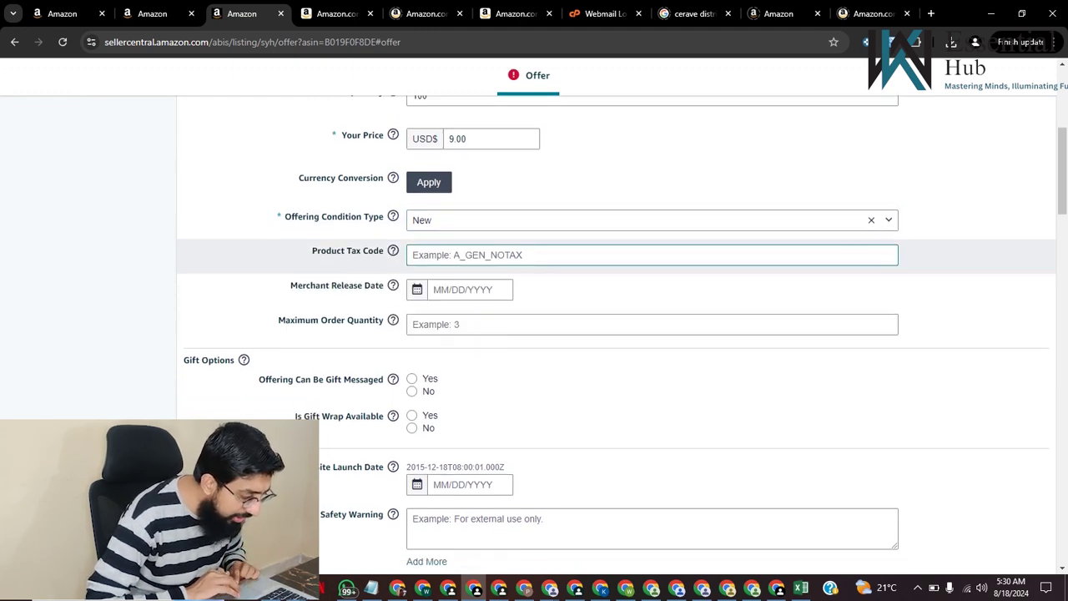
{"action": "key", "text": "Tab"}
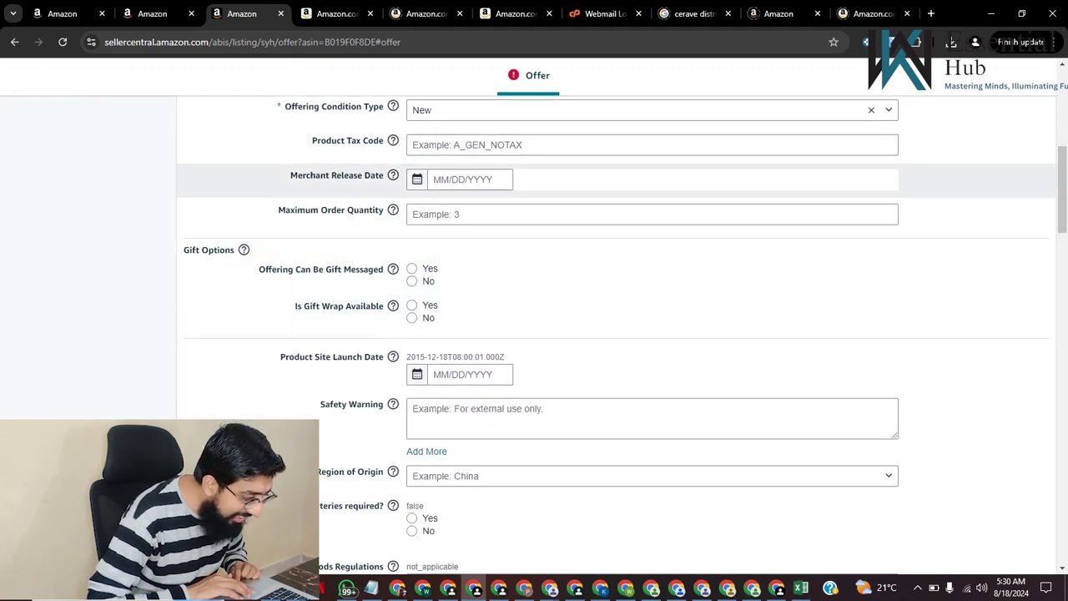
{"action": "key", "text": "Tab"}
{"action": "key", "text": "Tab"}
{"action": "key", "text": "Tab"}
{"action": "key", "text": "Tab"}
{"action": "key", "text": "Tab"}
{"action": "key", "text": "Tab"}
{"action": "key", "text": "Tab"}
{"action": "key", "text": "Tab"}
{"action": "key", "text": "Tab"}
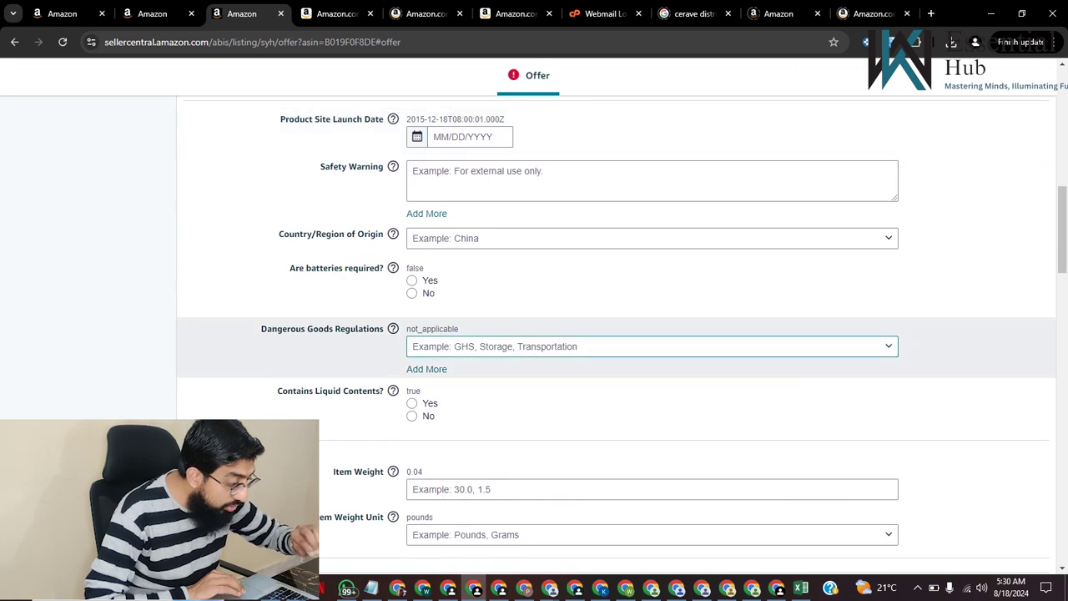
{"action": "key", "text": "Tab"}
{"action": "key", "text": "Tab"}
{"action": "key", "text": "Tab"}
{"action": "key", "text": "Tab"}
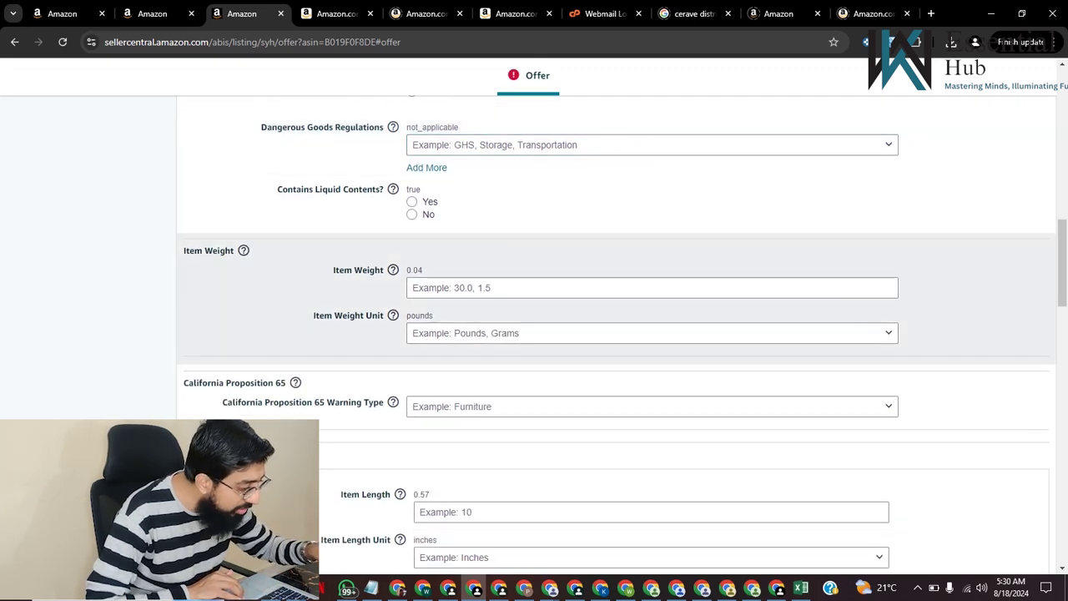
{"action": "key", "text": "shift+Tab"}
{"action": "key", "text": "shift+Tab"}
{"action": "key", "text": "shift+Tab"}
{"action": "key", "text": "shift+Tab"}
{"action": "key", "text": "shift+Tab"}
{"action": "key", "text": "shift+Tab"}
{"action": "key", "text": "shift+Tab"}
{"action": "key", "text": "shift+Tab"}
{"action": "key", "text": "shift+Tab"}
{"action": "key", "text": "shift+Tab"}
{"action": "key", "text": "shift+Tab"}
{"action": "key", "text": "shift+Tab"}
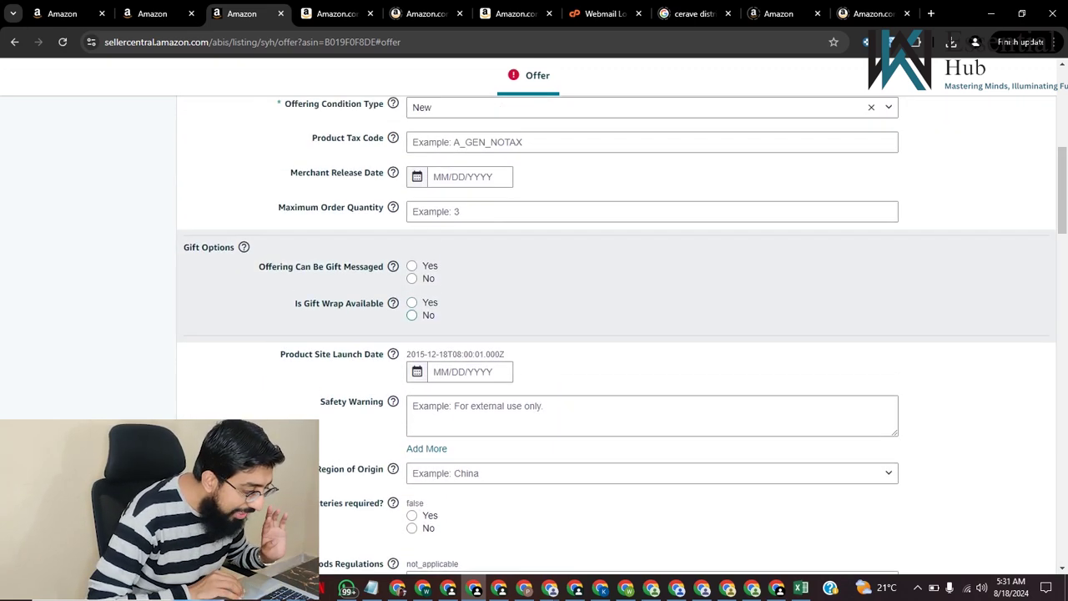
{"action": "key", "text": "Tab"}
{"action": "key", "text": "Tab"}
{"action": "key", "text": "shift+Tab"}
{"action": "key", "text": "shift+Tab"}
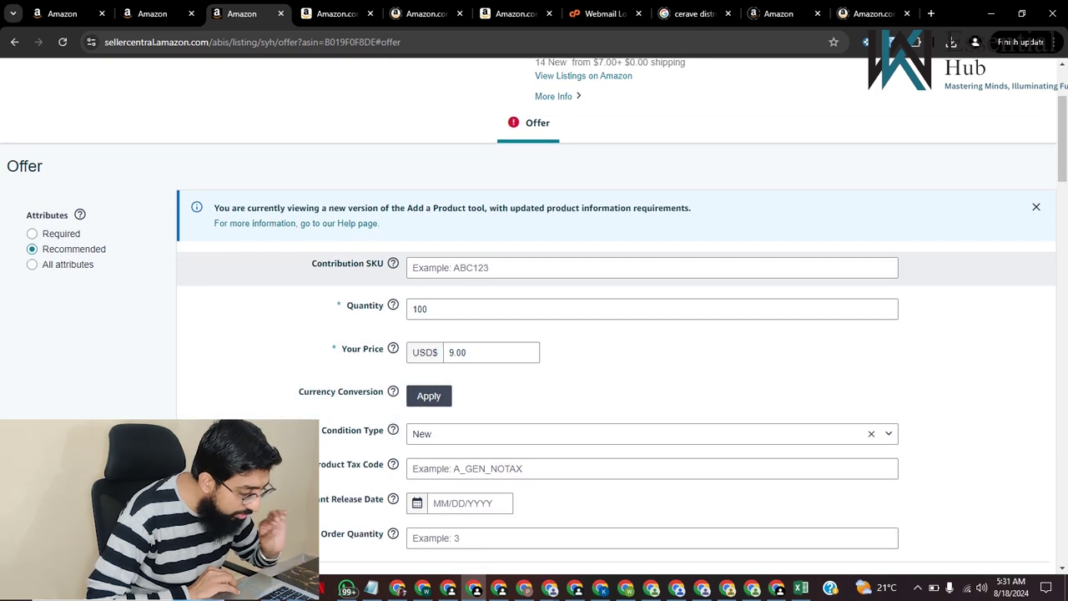
{"action": "key", "text": "shift+Tab"}
{"action": "key", "text": "Tab"}
{"action": "key", "text": "Tab"}
{"action": "key", "text": "Tab"}
{"action": "key", "text": "Tab"}
{"action": "key", "text": "Tab"}
{"action": "key", "text": "Tab"}
{"action": "key", "text": "Tab"}
{"action": "key", "text": "Tab"}
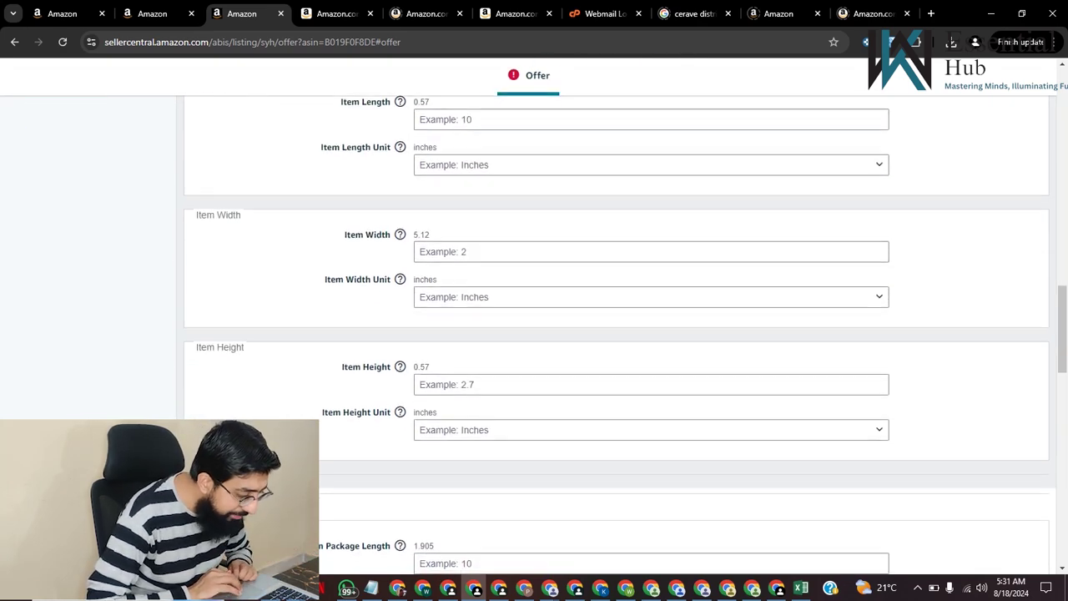
{"action": "key", "text": "Tab"}
{"action": "key", "text": "Tab"}
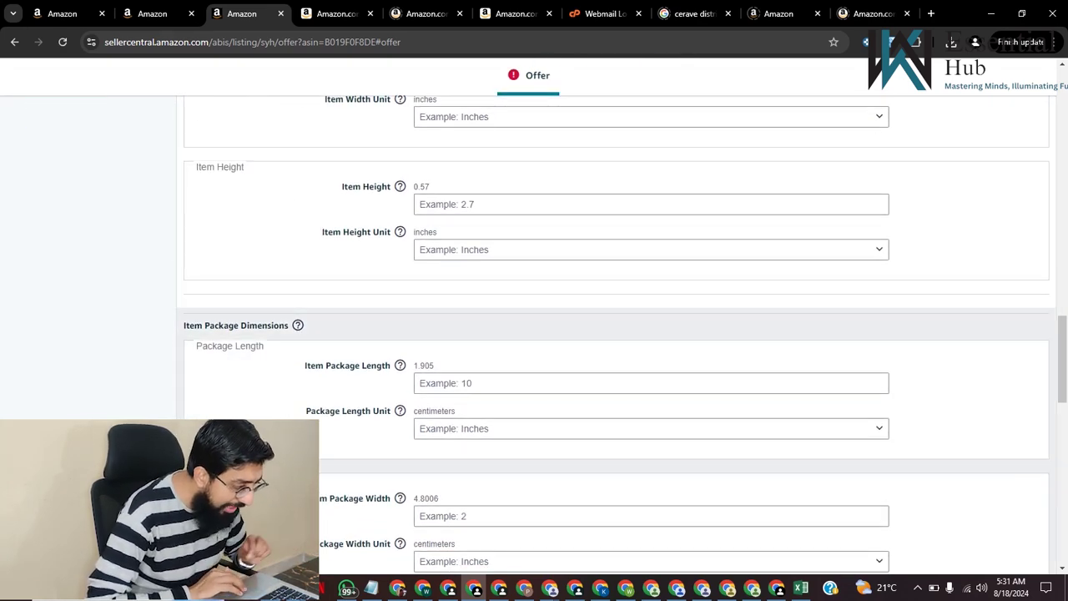
{"action": "key", "text": "Tab"}
{"action": "key", "text": "Tab"}
{"action": "key", "text": "Tab"}
{"action": "key", "text": "Tab"}
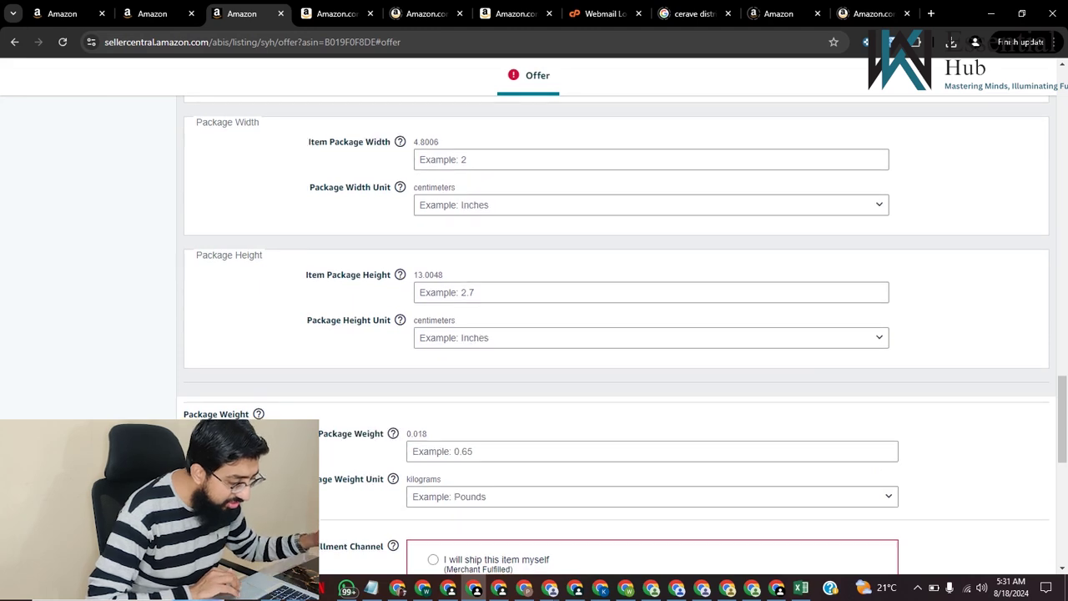
{"action": "key", "text": "Tab"}
{"action": "key", "text": "Tab"}
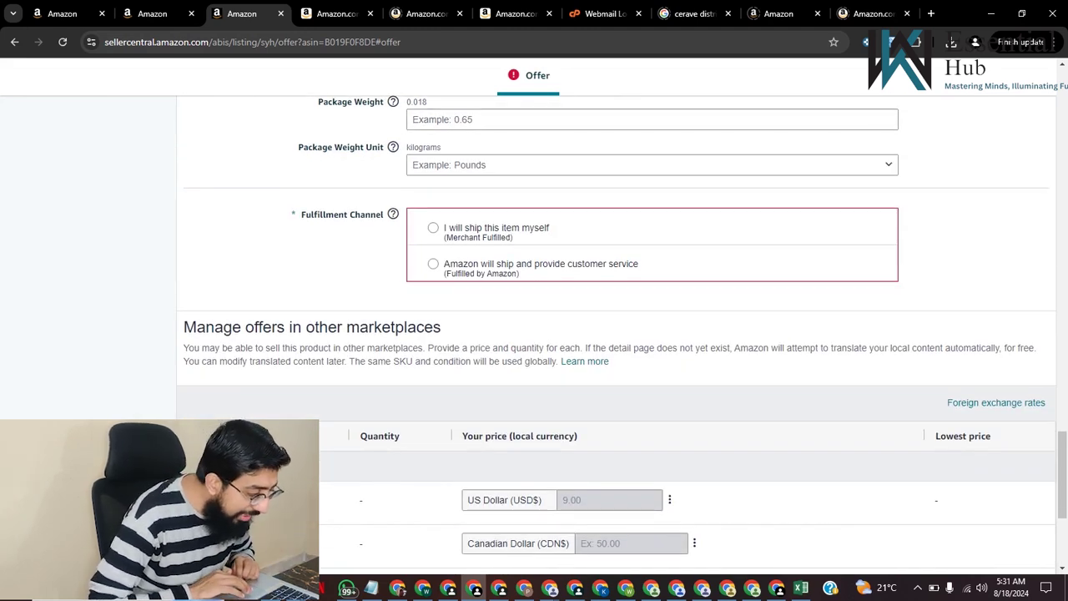
{"action": "key", "text": "Tab"}
Step: Choose Fulfilled by Amazon, with Amazon shipping and providing customer service, as the fulfillment channel
{"action": "left_click_drag", "start_coordinate": [301, 215], "coordinate": [401, 214]}
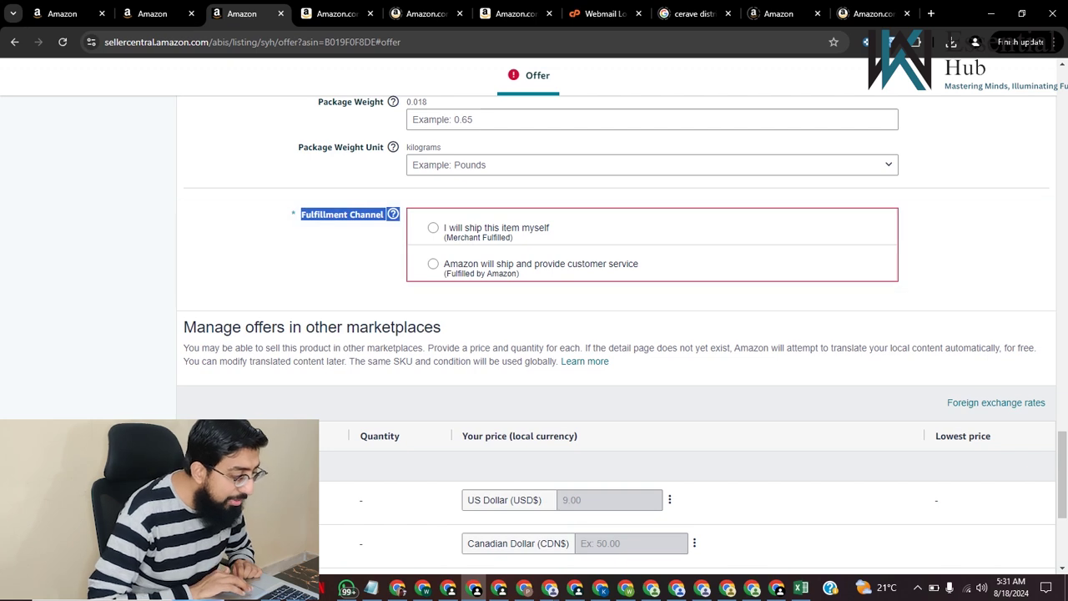
{"action": "left_click", "coordinate": [359, 247]}
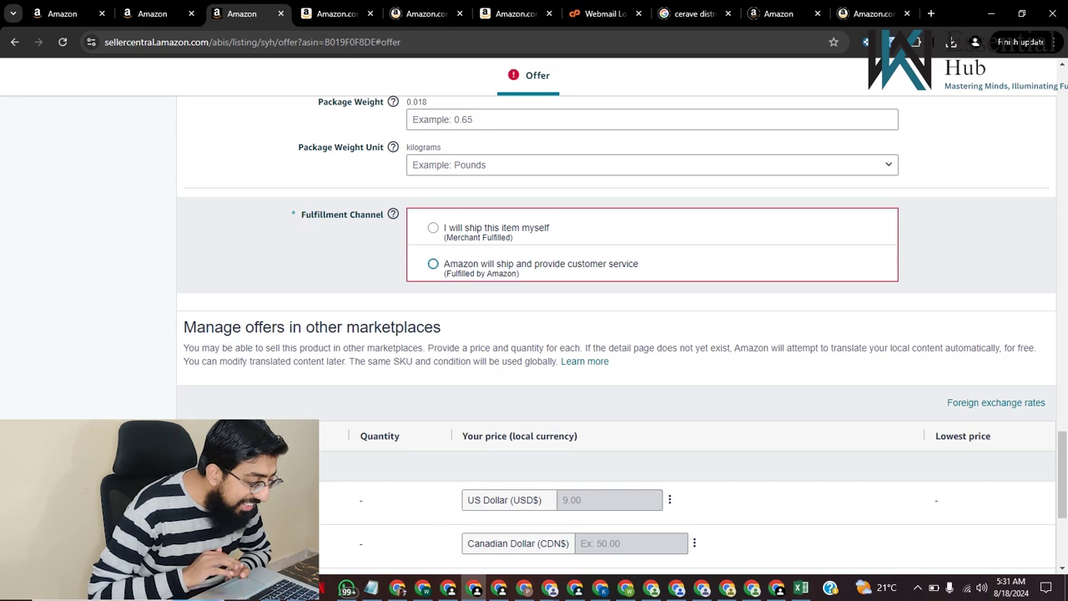
{"action": "left_click", "coordinate": [434, 264]}
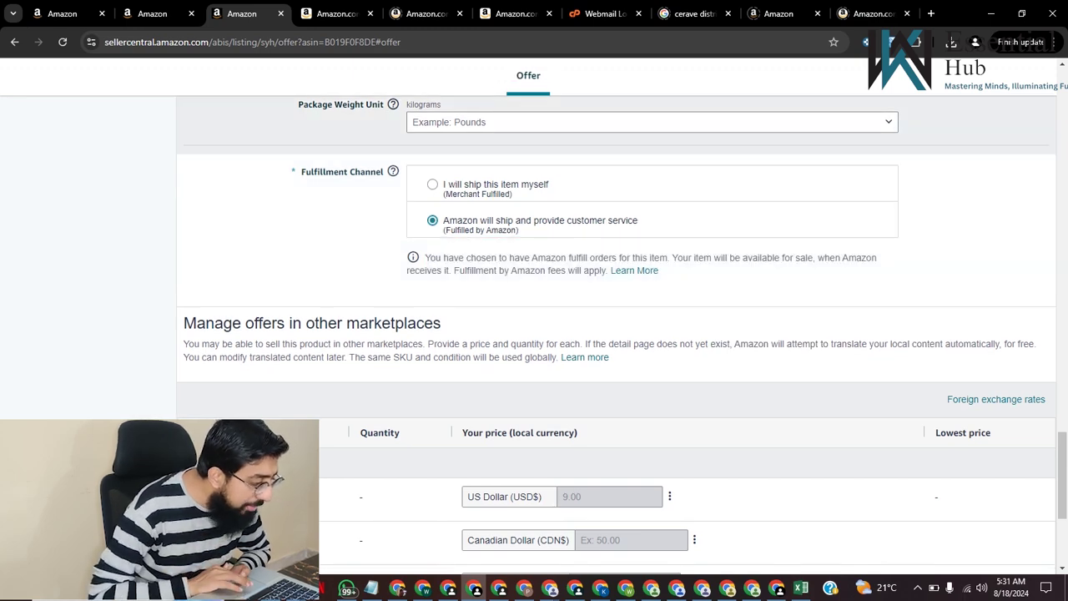
Step: Review the offers in other marketplaces, leaving Canada and Mexico off, and save and finish the offer
{"action": "scroll", "coordinate": [617, 334], "scroll_direction": "down", "scroll_amount": 3}
{"action": "scroll", "coordinate": [616, 334], "scroll_direction": "up", "scroll_amount": 4}
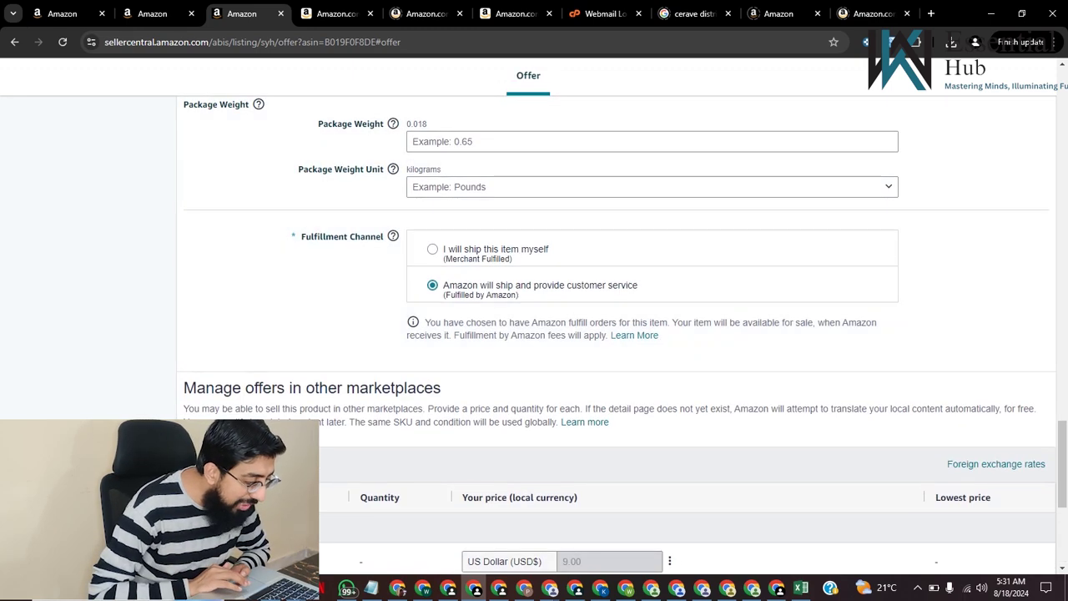
{"action": "scroll", "coordinate": [617, 334], "scroll_direction": "down", "scroll_amount": 2}
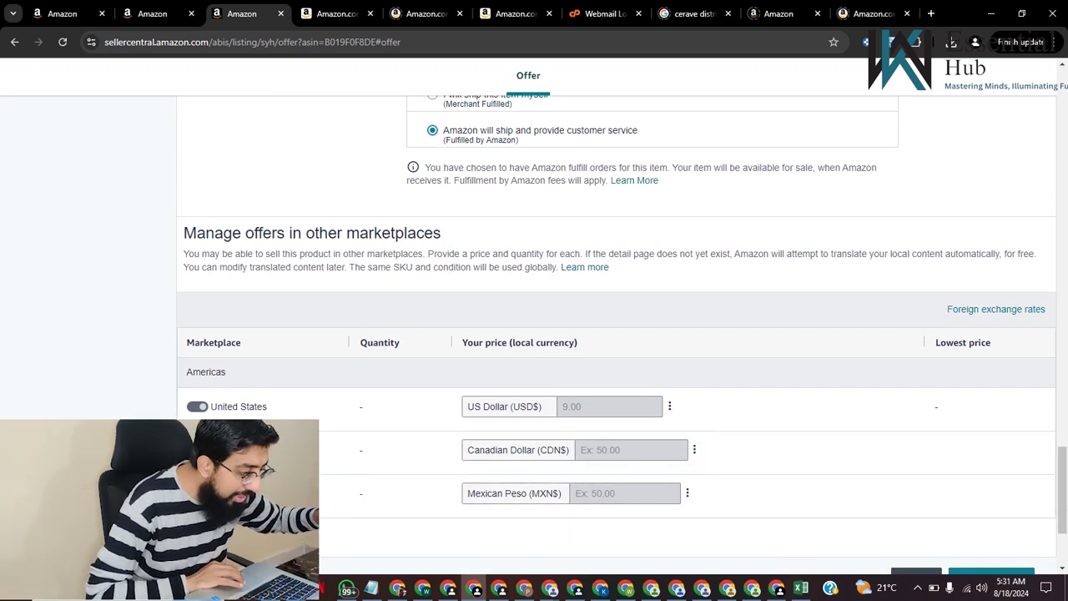
{"action": "scroll", "coordinate": [617, 334], "scroll_direction": "down", "scroll_amount": 1}
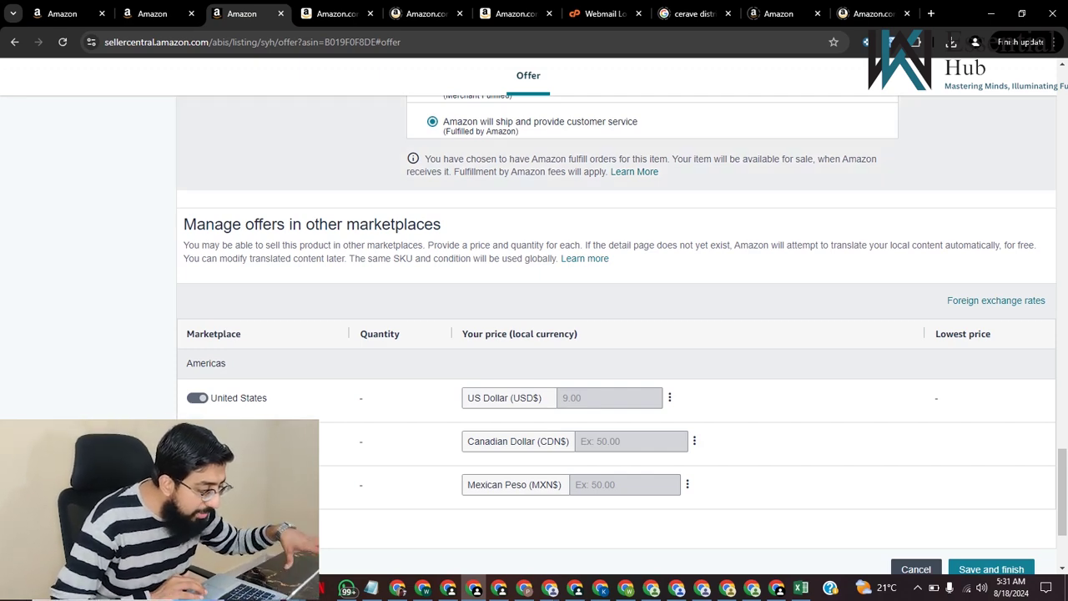
{"action": "scroll", "coordinate": [616, 334], "scroll_direction": "down", "scroll_amount": 3}
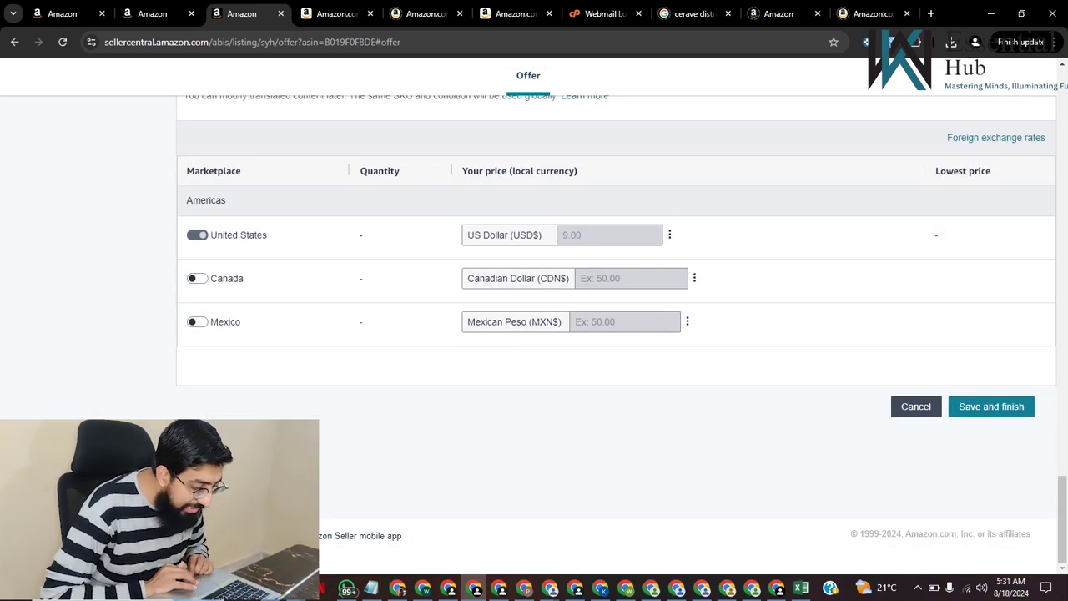
{"action": "left_click", "coordinate": [992, 407]}
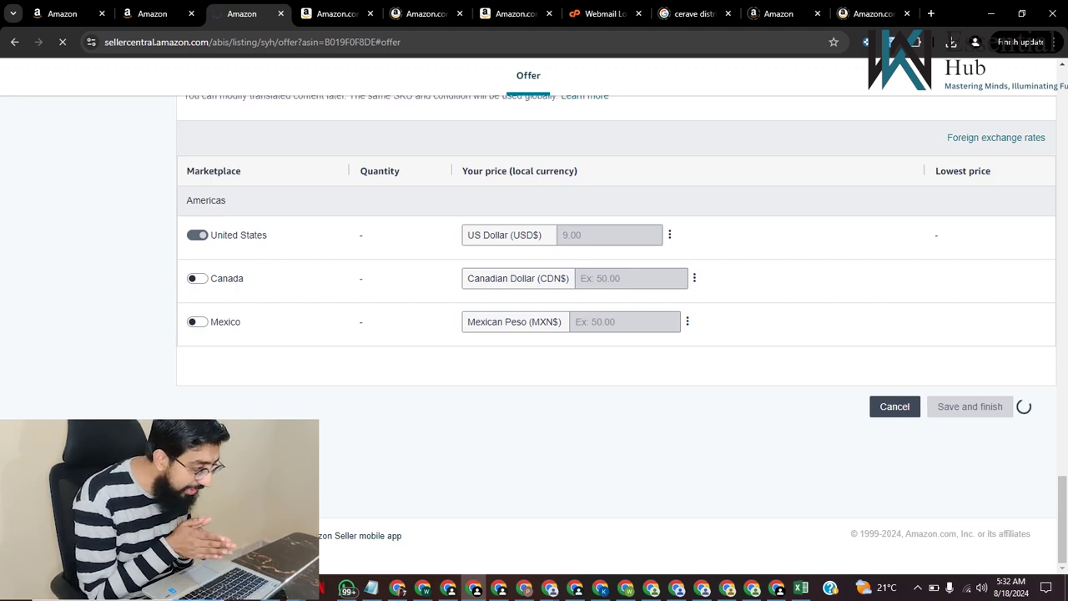
Step: List the lip color as FBA and proceed to send its inventory to Amazon
{"action": "scroll", "coordinate": [617, 334], "scroll_direction": "up", "scroll_amount": 3}
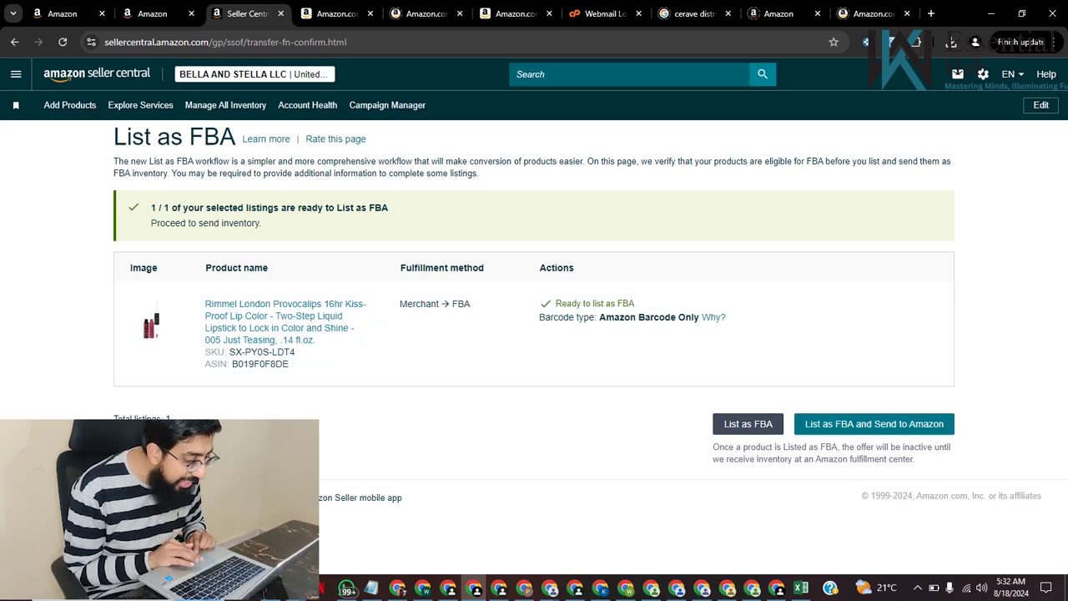
{"action": "left_click", "coordinate": [874, 423]}
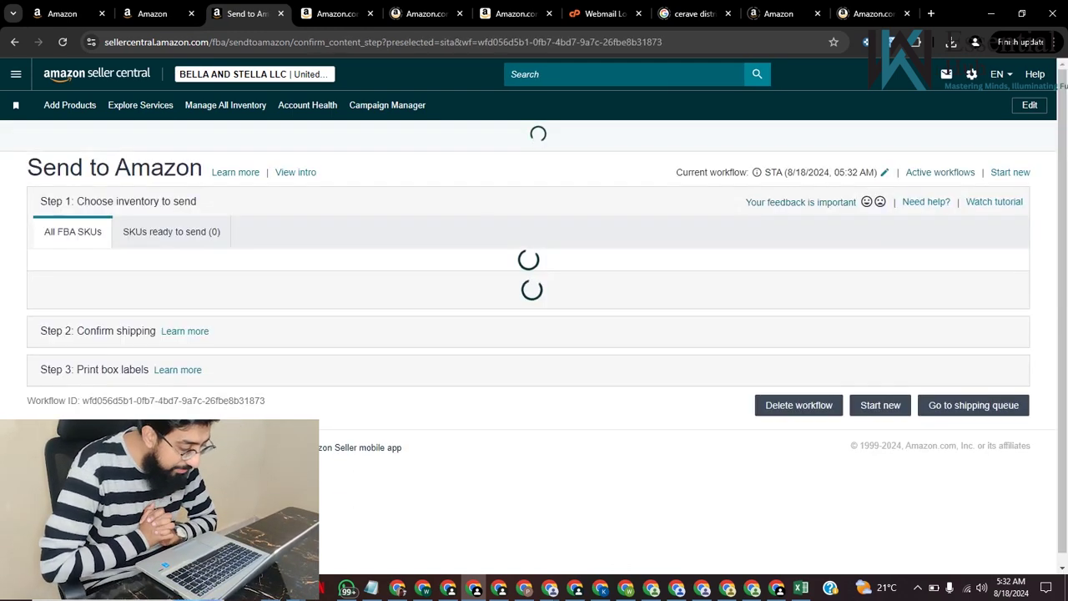
Step: Fill in the lip color's missing prep details by choosing No prep needed as the prep category, and save
{"action": "scroll", "coordinate": [534, 317], "scroll_direction": "down", "scroll_amount": 1}
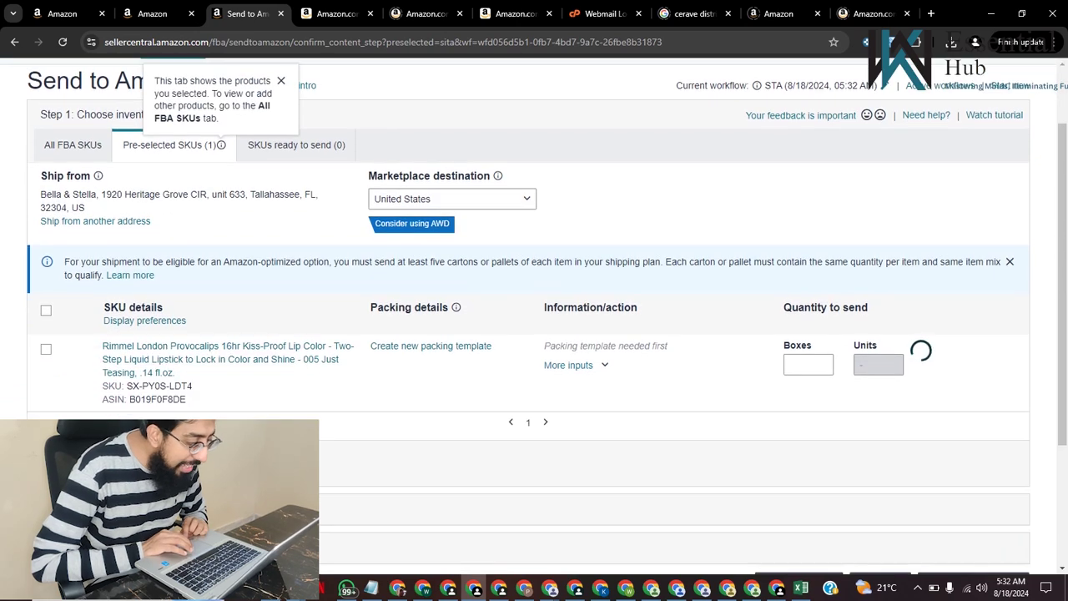
{"action": "scroll", "coordinate": [534, 317], "scroll_direction": "down", "scroll_amount": 1}
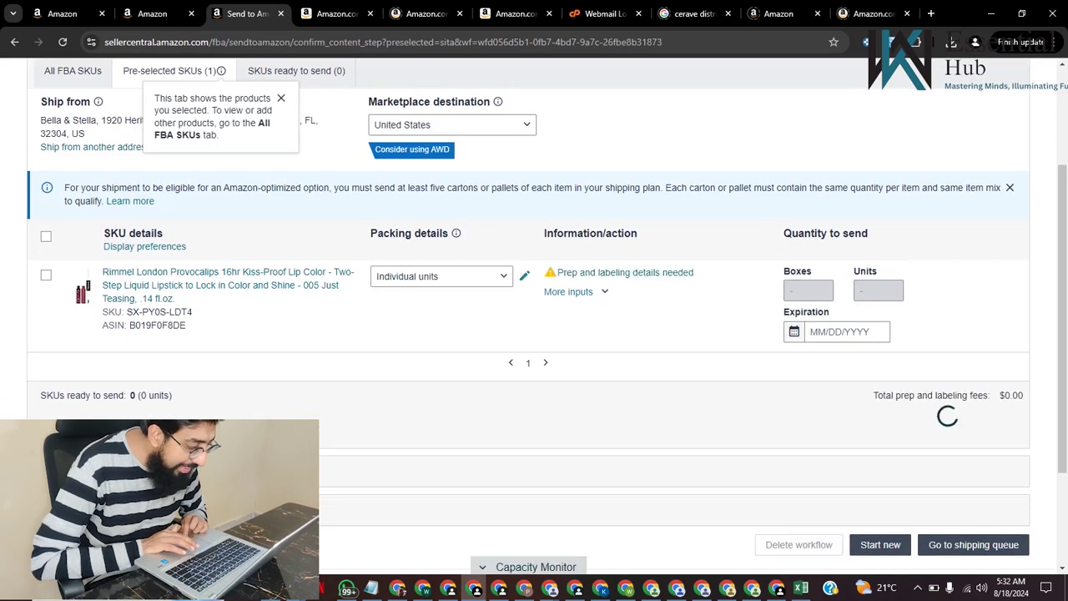
{"action": "left_click_drag", "start_coordinate": [545, 233], "coordinate": [637, 233]}
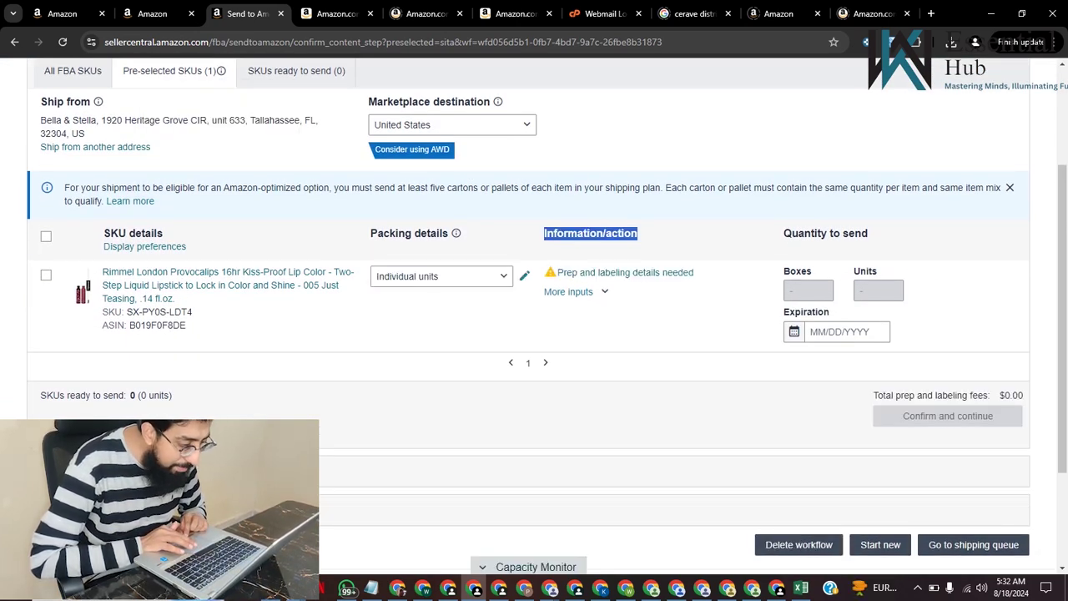
{"action": "left_click", "coordinate": [638, 235]}
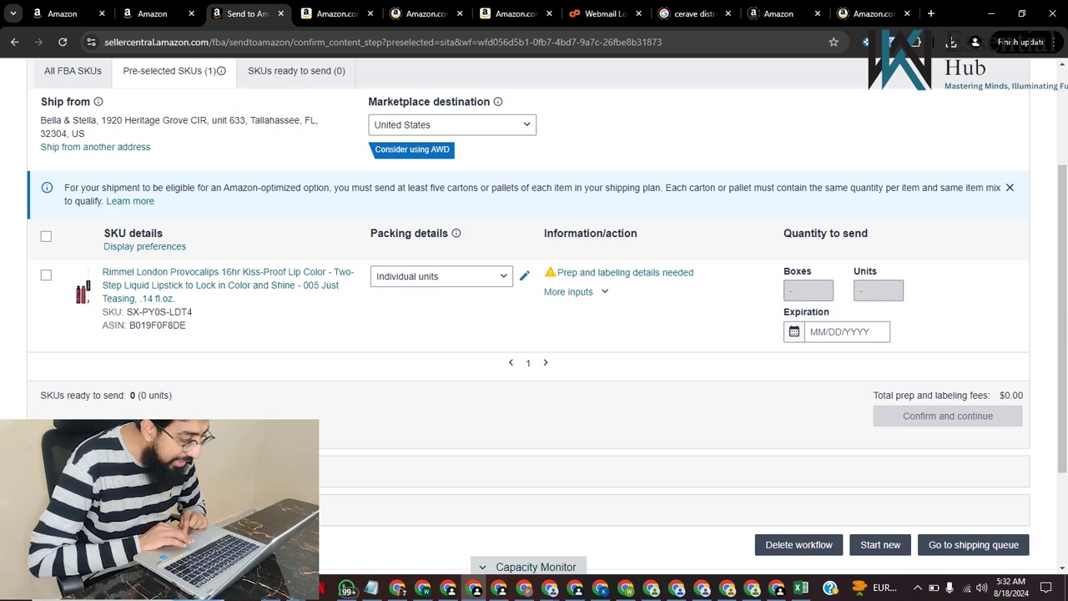
{"action": "left_click", "coordinate": [625, 272]}
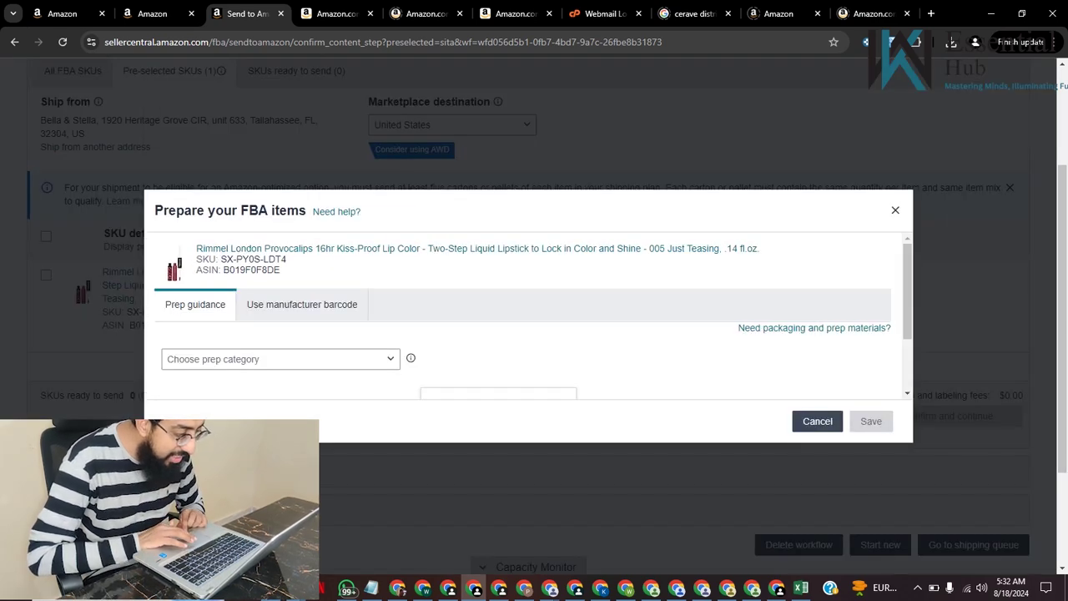
{"action": "left_click", "coordinate": [280, 358]}
{"action": "left_click", "coordinate": [500, 366]}
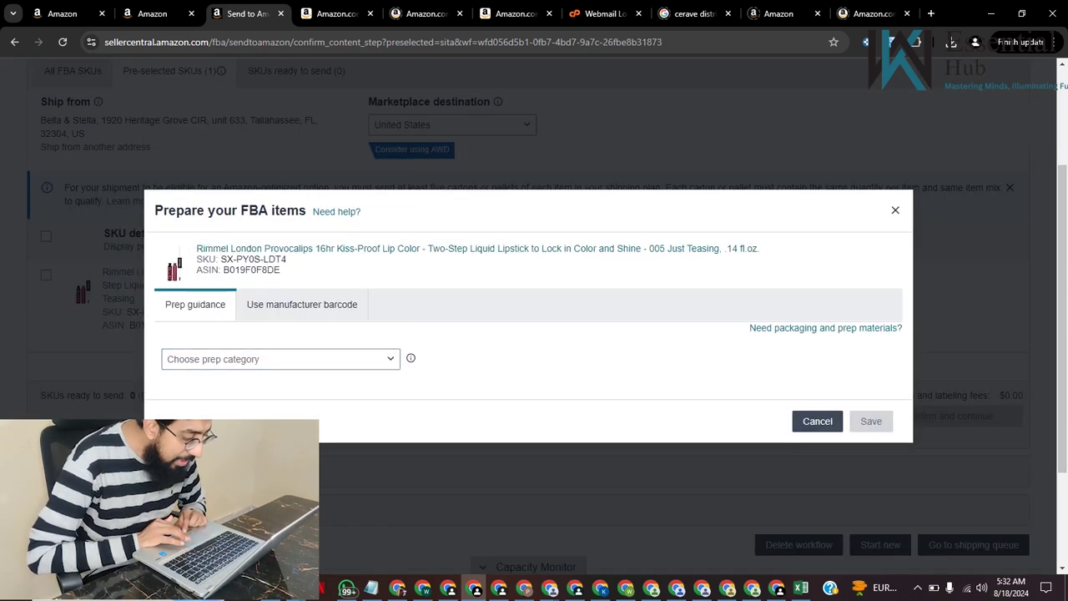
{"action": "left_click", "coordinate": [279, 359]}
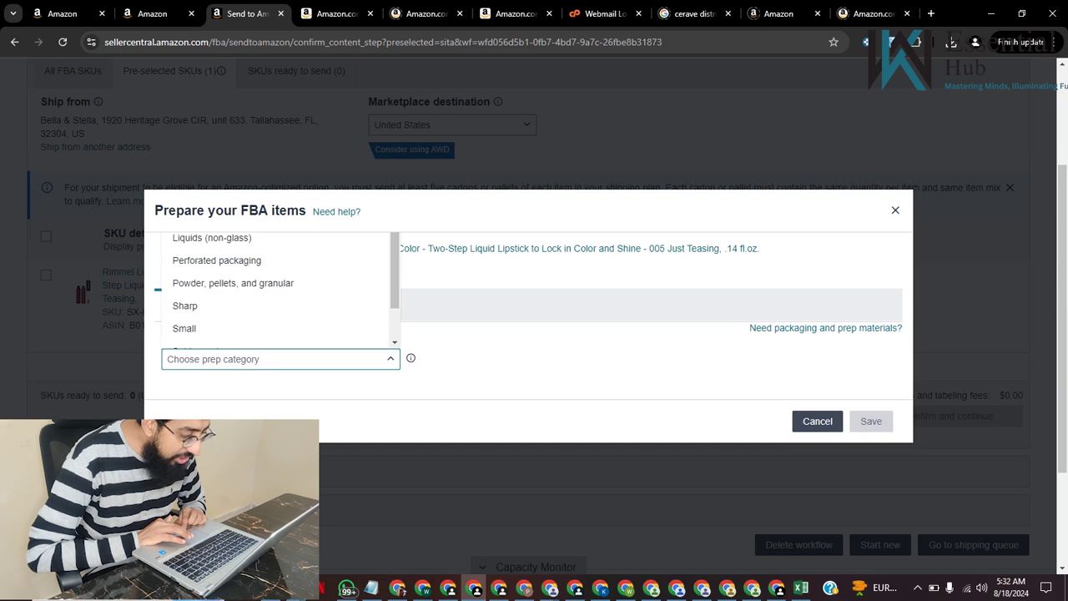
{"action": "scroll", "coordinate": [279, 301], "scroll_direction": "down", "scroll_amount": 1}
{"action": "scroll", "coordinate": [280, 298], "scroll_direction": "down", "scroll_amount": 1}
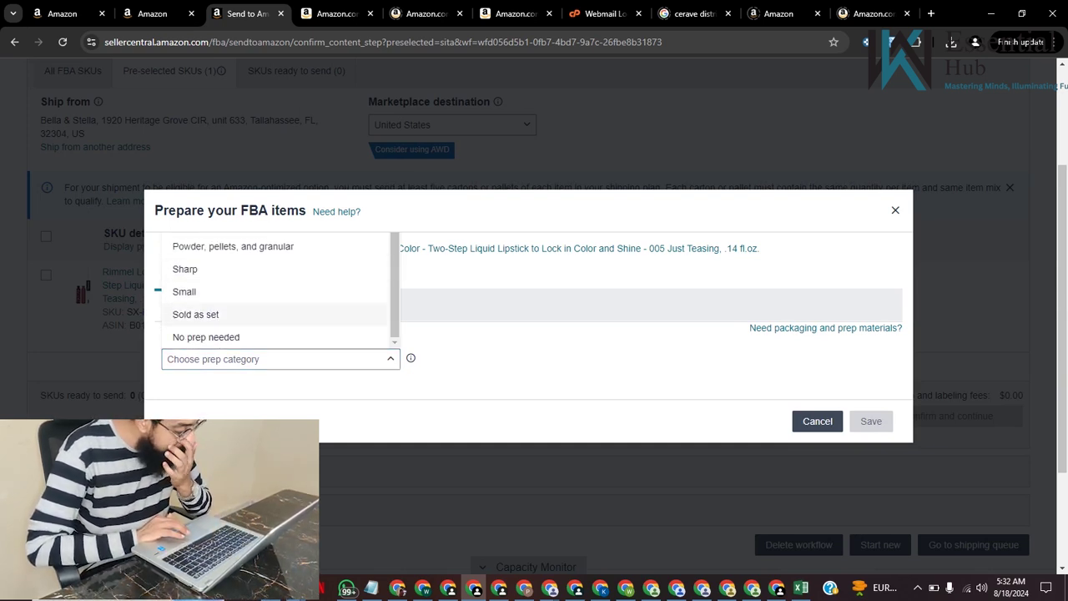
{"action": "left_click", "coordinate": [206, 336]}
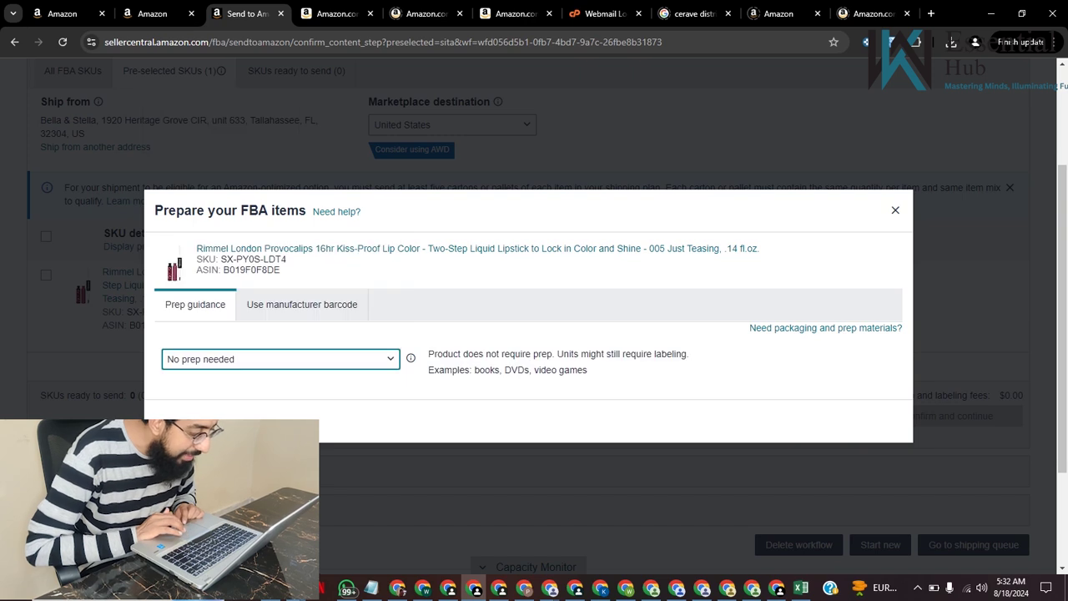
{"action": "scroll", "coordinate": [534, 334], "scroll_direction": "down", "scroll_amount": 2}
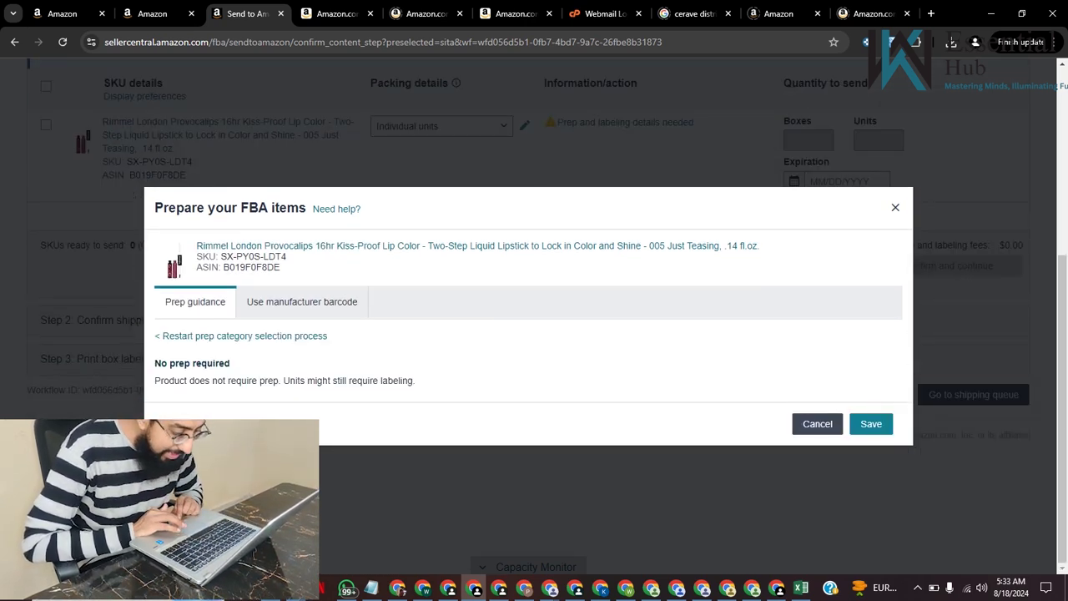
{"action": "left_click", "coordinate": [870, 423]}
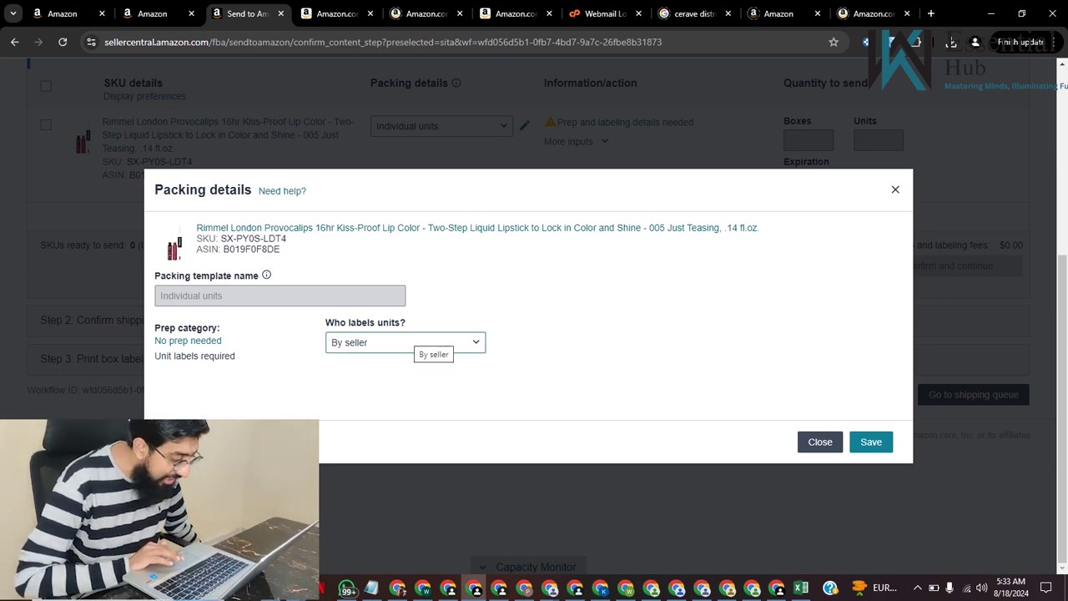
Step: Set the unit labeling in the packing details to By seller and save them
{"action": "left_click", "coordinate": [417, 342]}
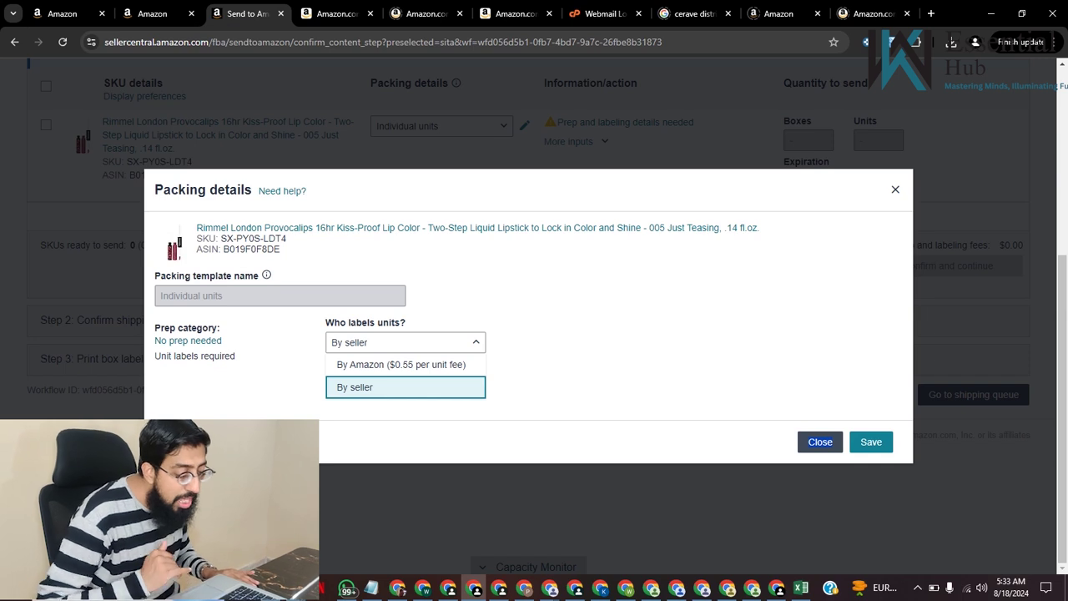
{"action": "left_click", "coordinate": [405, 387]}
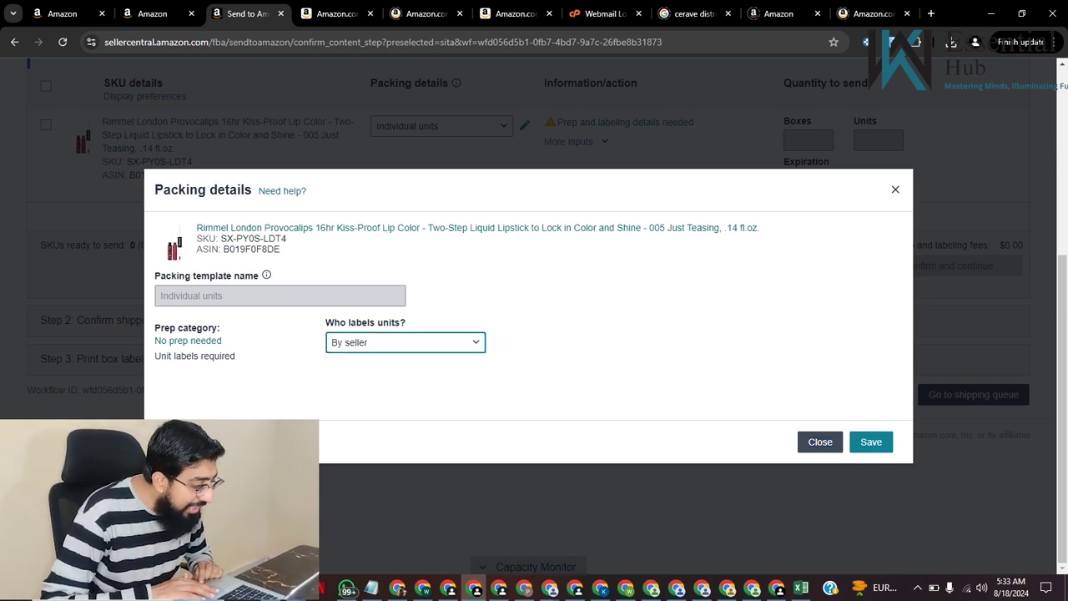
{"action": "left_click_drag", "start_coordinate": [311, 325], "coordinate": [409, 323]}
{"action": "left_click", "coordinate": [426, 324]}
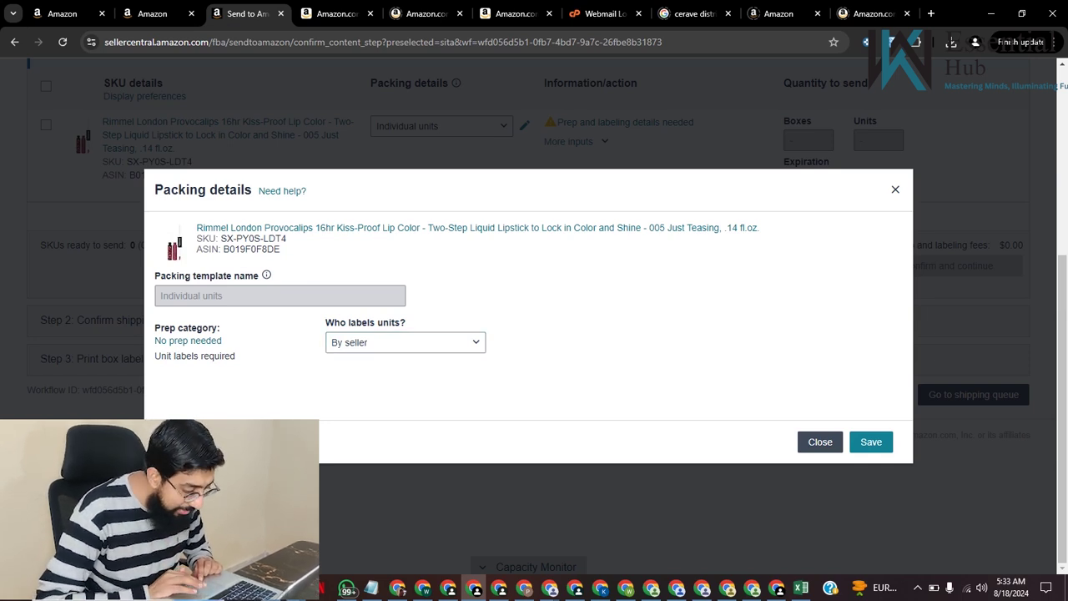
{"action": "left_click", "coordinate": [870, 442]}
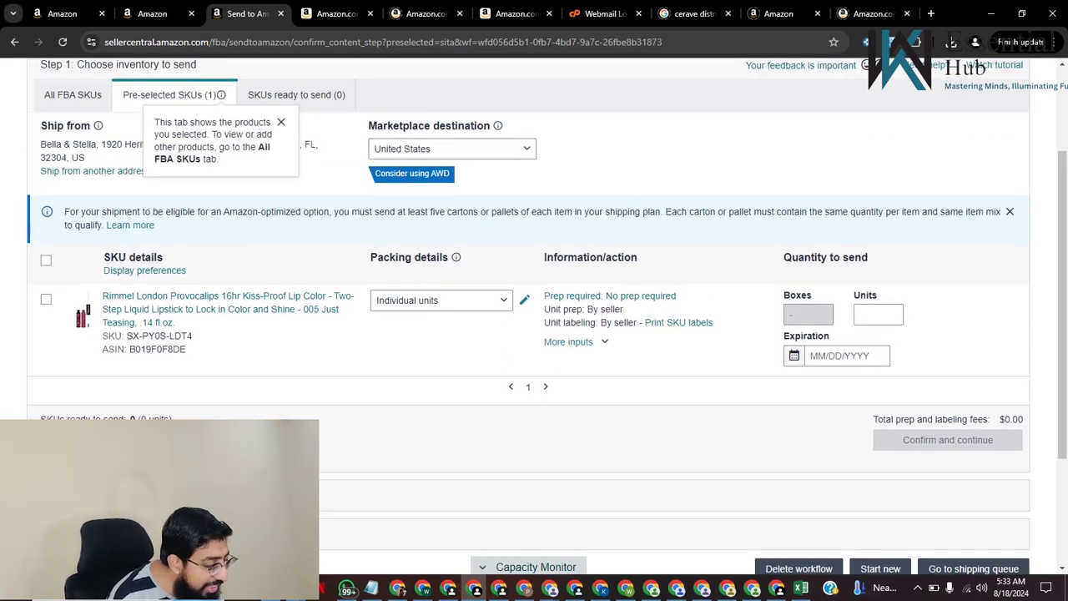
Step: Print 100 SKU labels for the lip color in the standard 30-up US Letter format
{"action": "left_click_drag", "start_coordinate": [714, 322], "coordinate": [641, 322]}
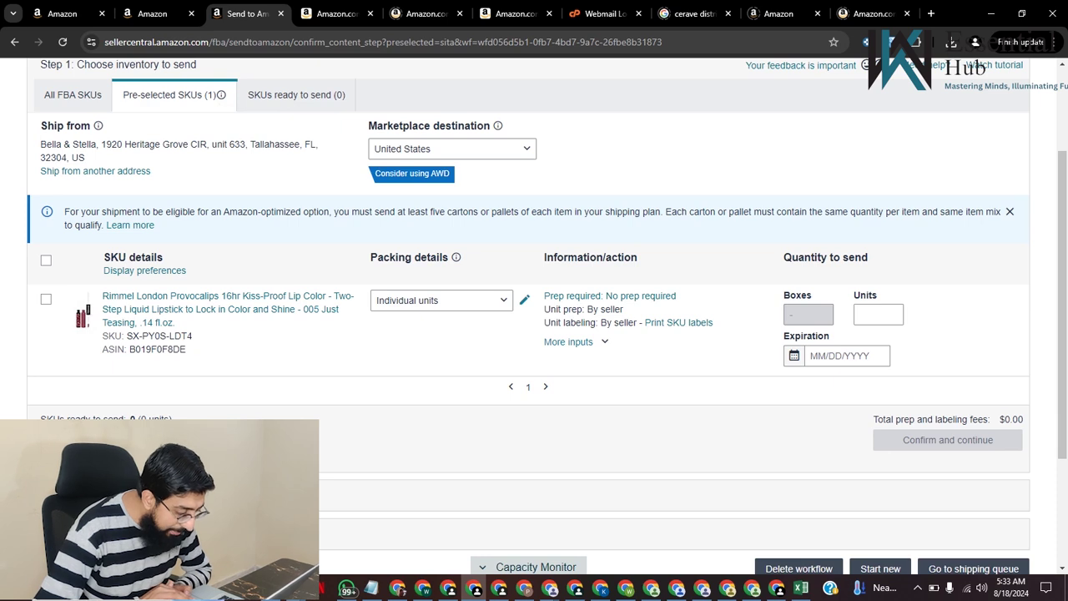
{"action": "left_click_drag", "start_coordinate": [545, 323], "coordinate": [624, 323]}
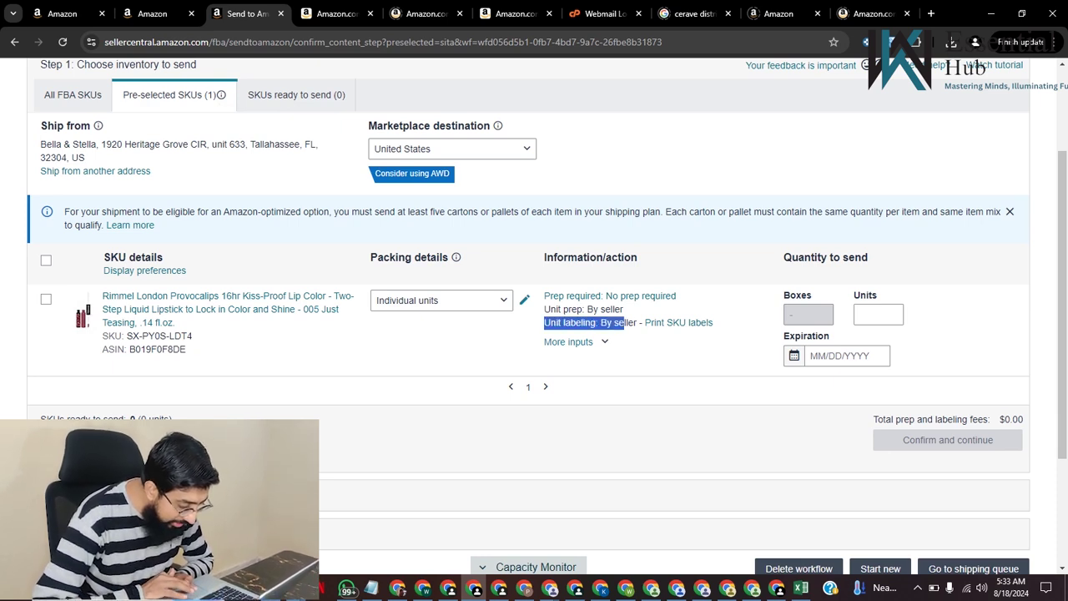
{"action": "left_click", "coordinate": [624, 323]}
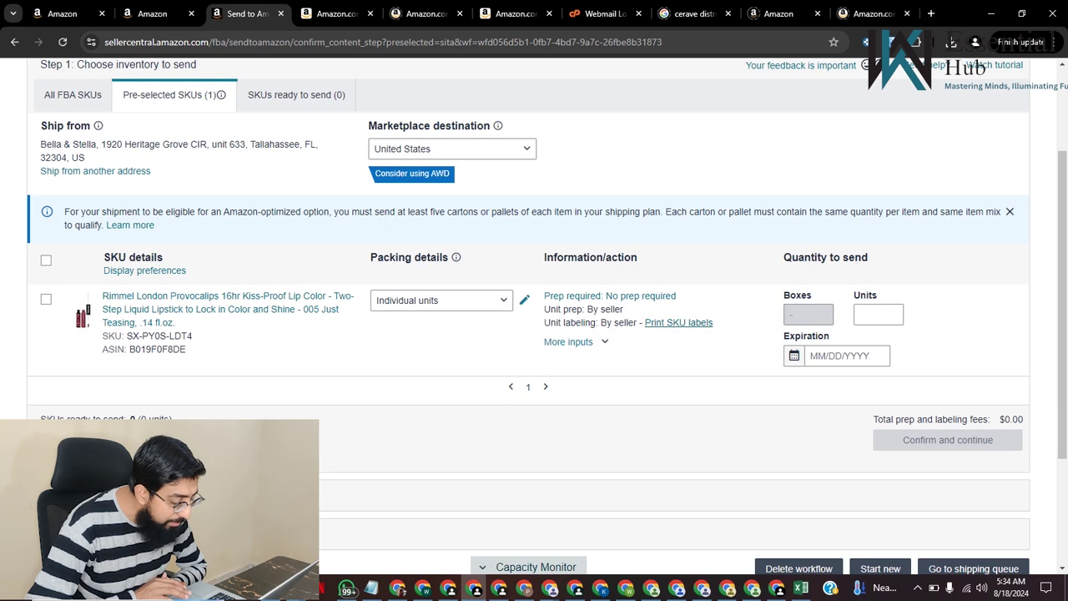
{"action": "left_click", "coordinate": [678, 322]}
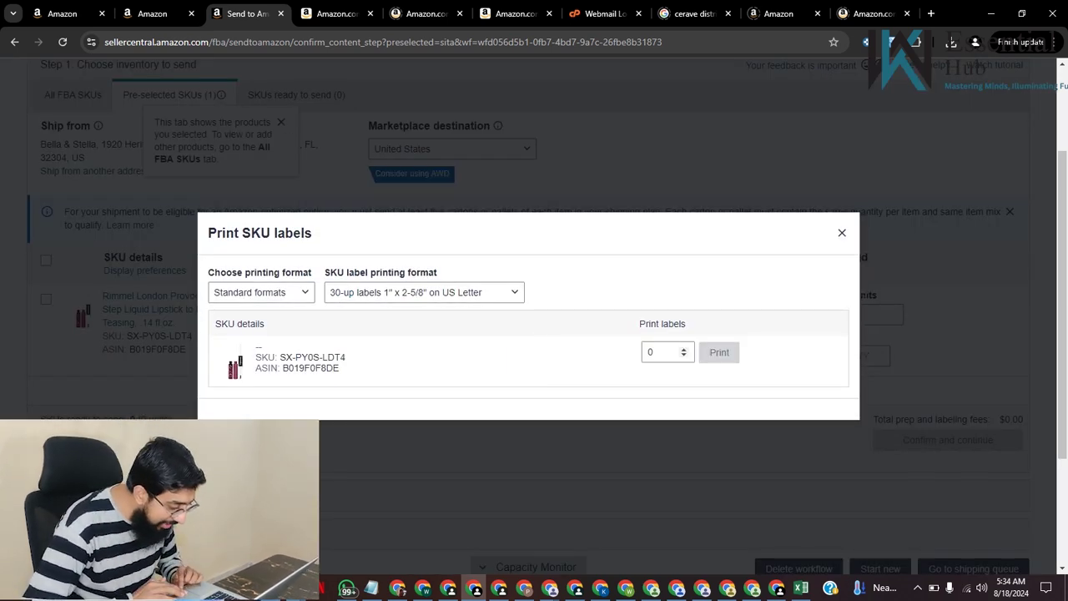
{"action": "left_click", "coordinate": [659, 352]}
{"action": "key", "text": "BackSpace"}
{"action": "type", "text": "100"}
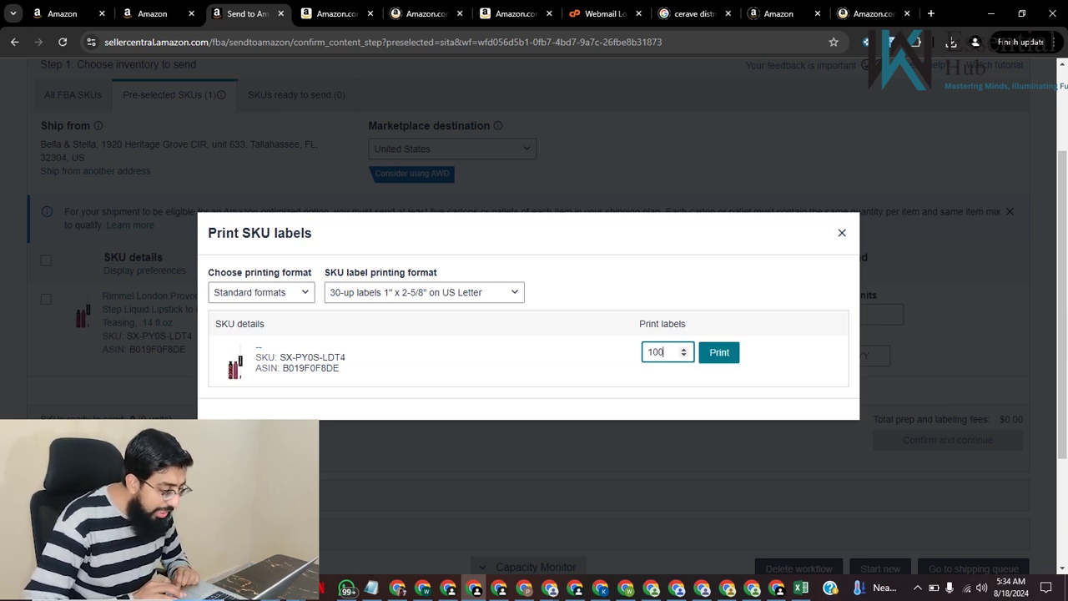
{"action": "key", "text": "Tab"}
{"action": "key", "text": "Return"}
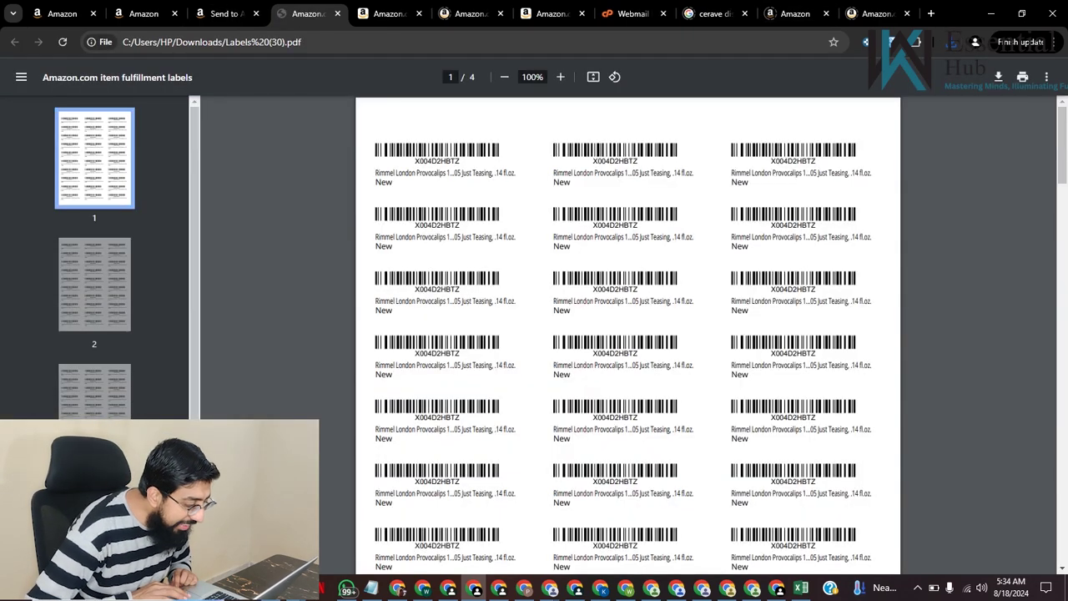
Step: Look through the pages of the label PDF, examine a label's barcode and product name, and return to the Send to Amazon page
{"action": "scroll", "coordinate": [628, 334], "scroll_direction": "down", "scroll_amount": 20}
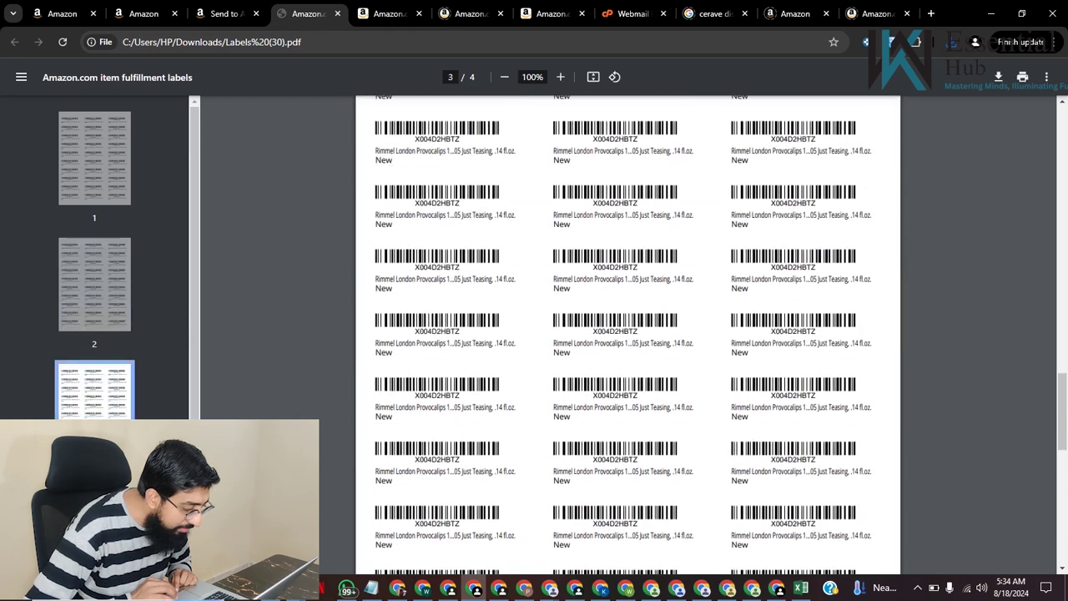
{"action": "scroll", "coordinate": [627, 334], "scroll_direction": "up", "scroll_amount": 1}
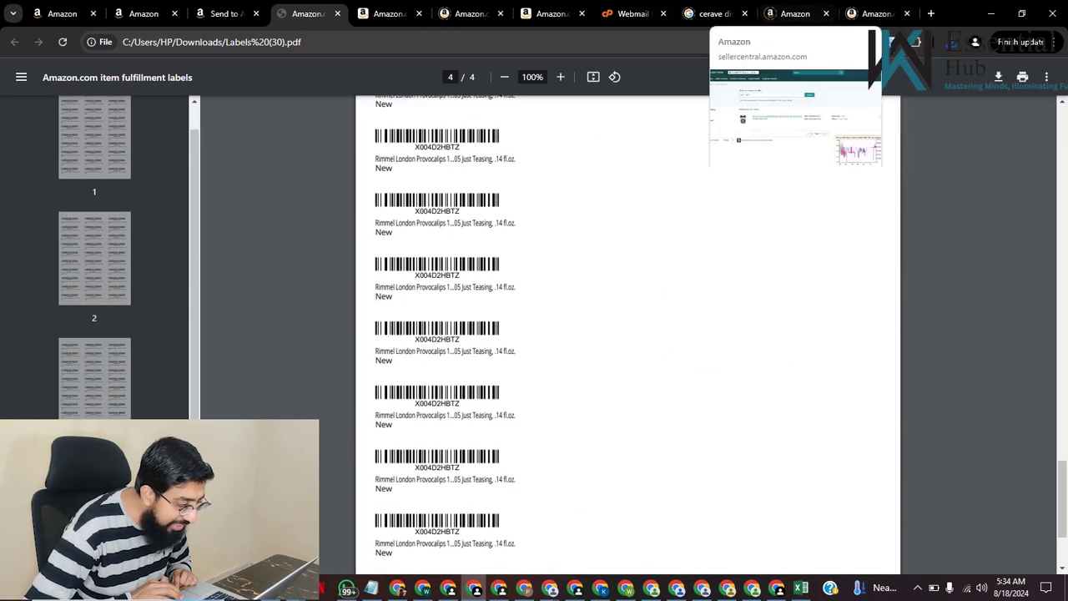
{"action": "scroll", "coordinate": [627, 334], "scroll_direction": "up", "scroll_amount": 20}
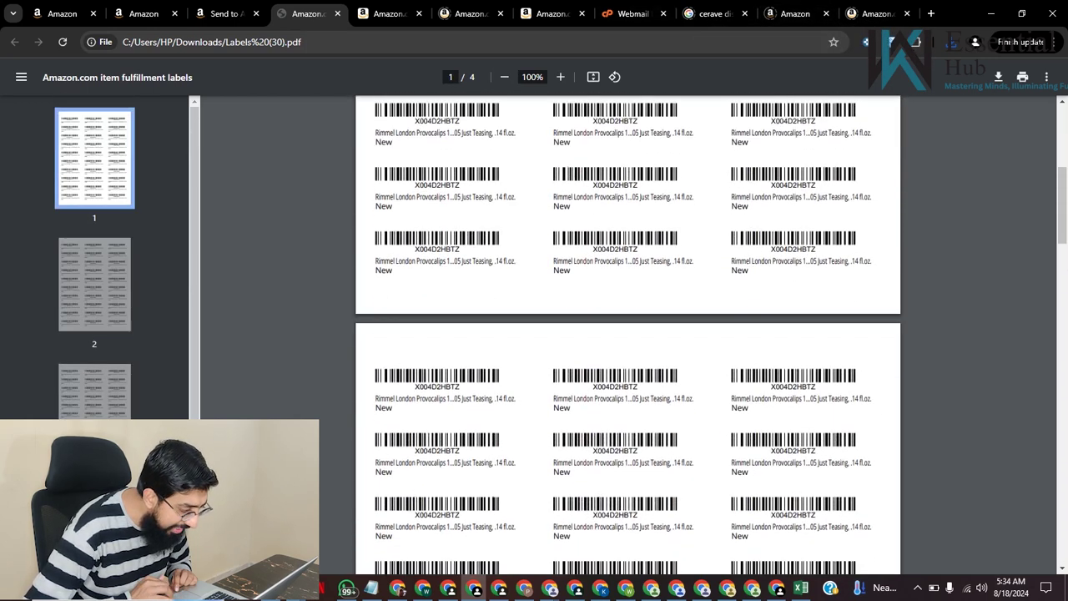
{"action": "left_click_drag", "start_coordinate": [415, 161], "coordinate": [477, 173]}
{"action": "left_click", "coordinate": [477, 173]}
{"action": "left_click_drag", "start_coordinate": [376, 173], "coordinate": [441, 173]}
{"action": "left_click", "coordinate": [441, 172]}
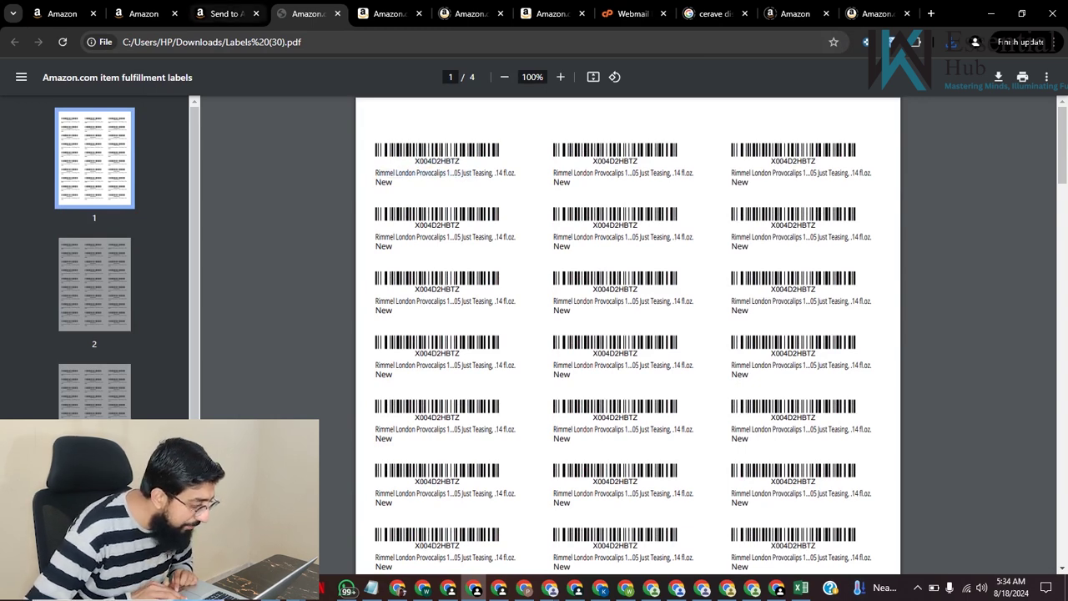
{"action": "left_click", "coordinate": [221, 14]}
{"action": "left_click", "coordinate": [307, 14]}
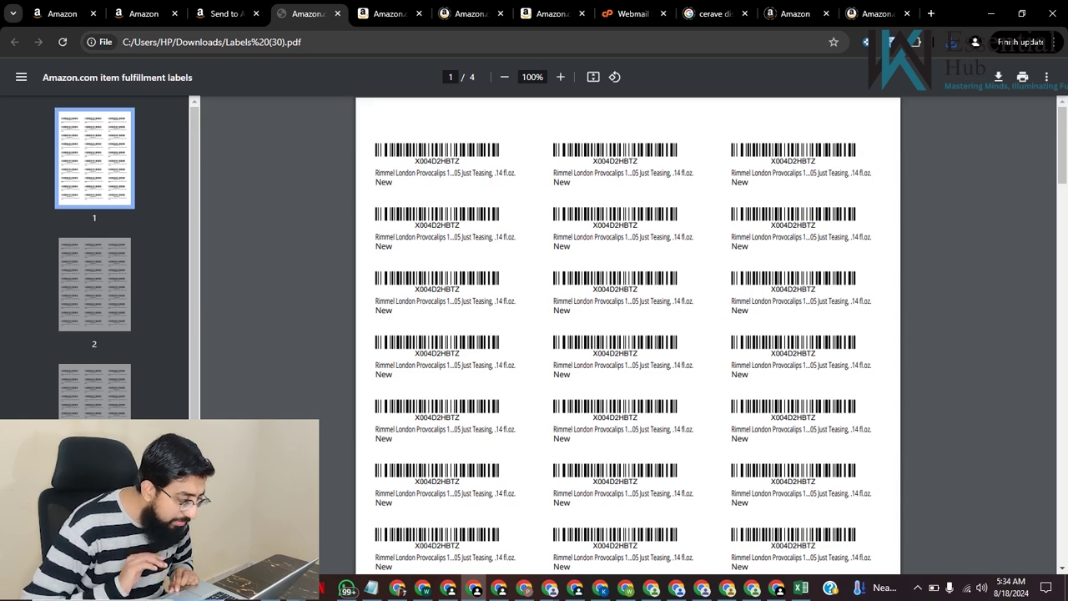
{"action": "left_click", "coordinate": [221, 14]}
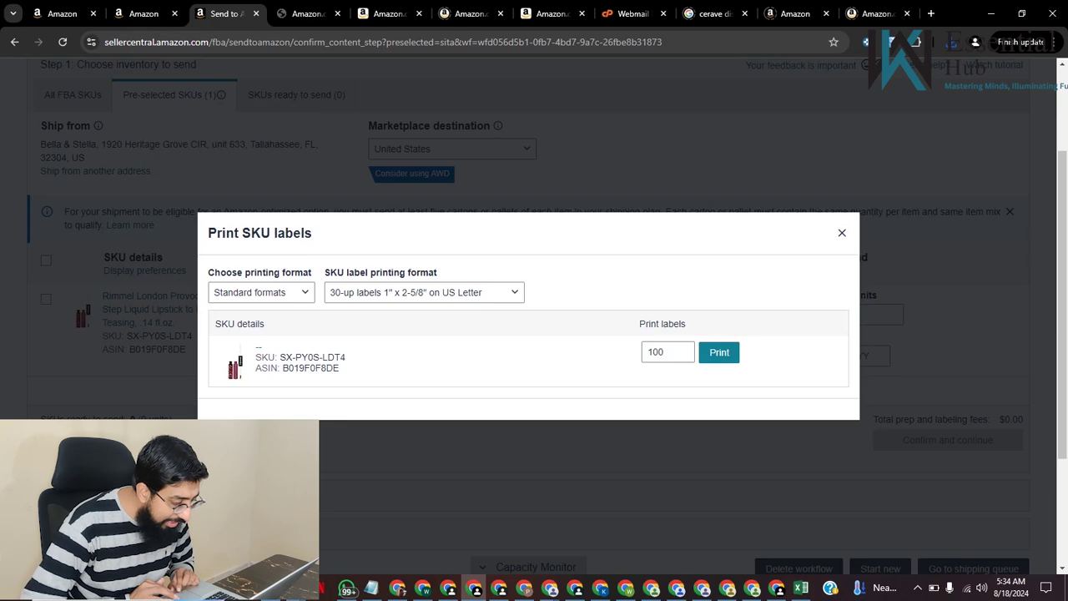
Step: Close the SKU label printing dialog and set the lip color's quantity to send to 100 units
{"action": "key", "text": "Escape"}
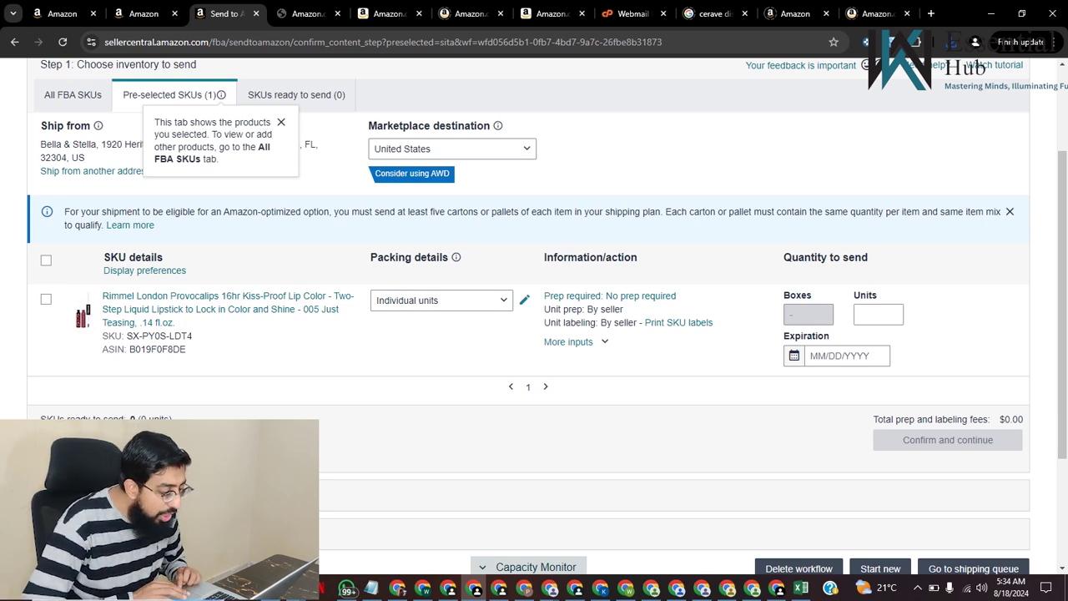
{"action": "left_click", "coordinate": [873, 314]}
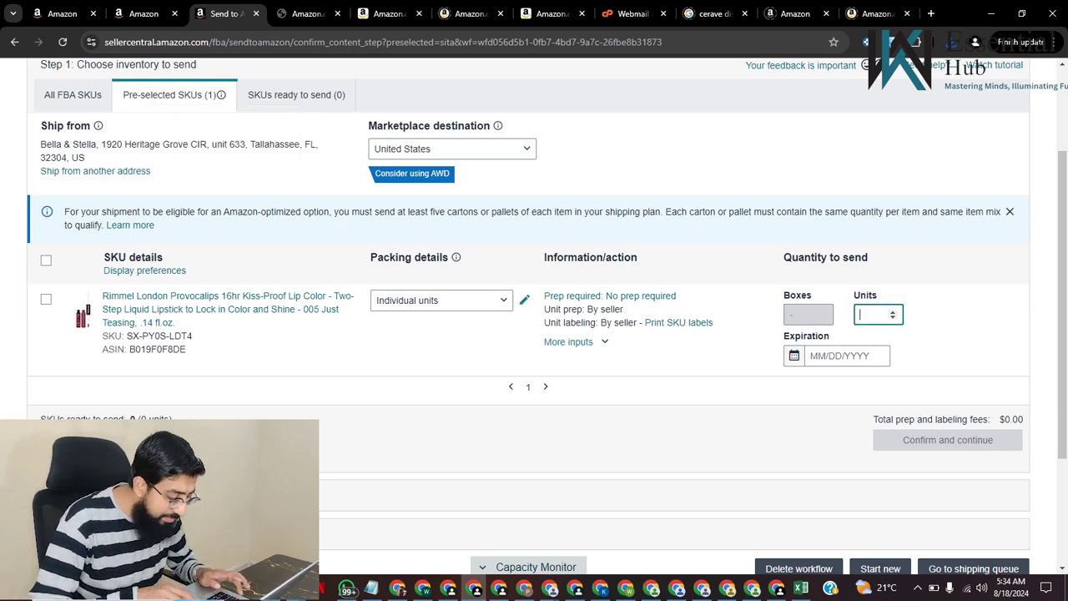
{"action": "type", "text": "100"}
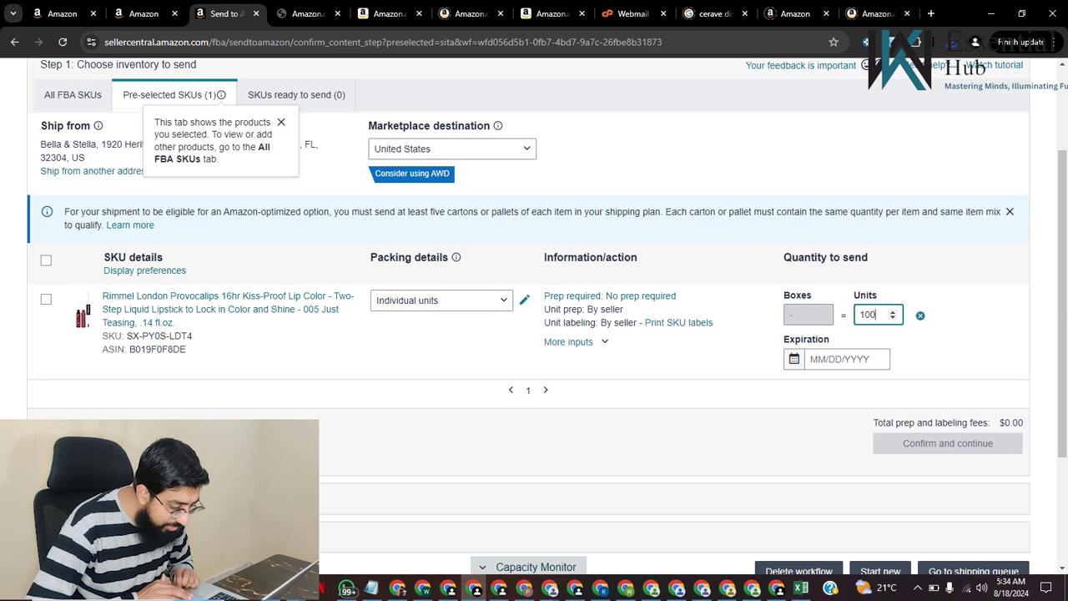
Step: Set the expiration date of the lip color units to 11/12/2025
{"action": "left_click", "coordinate": [841, 359]}
{"action": "double_click", "coordinate": [961, 382]}
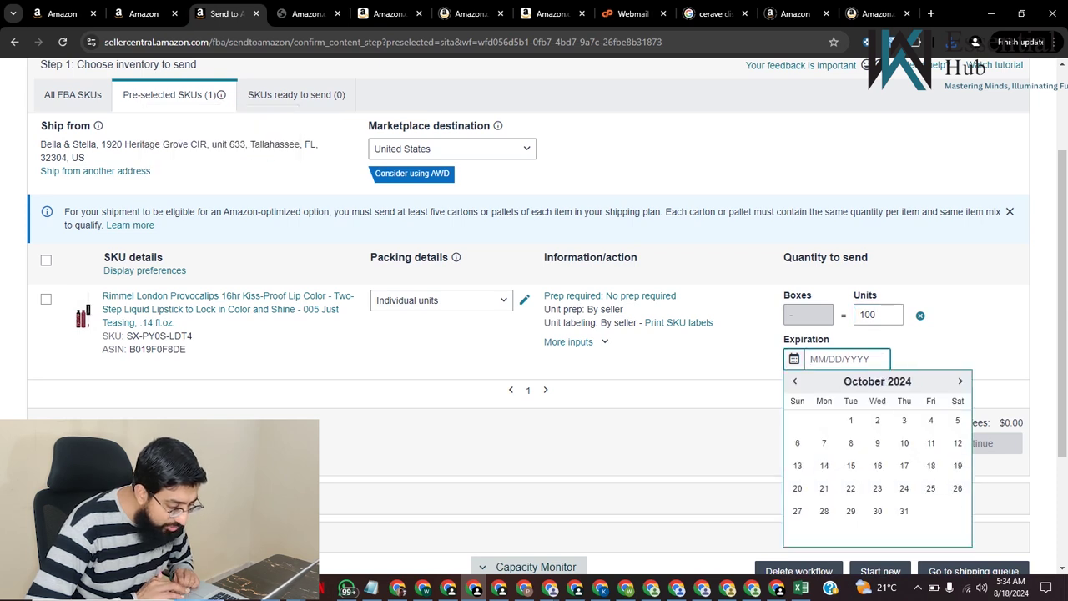
{"action": "triple_click", "coordinate": [960, 381]}
{"action": "triple_click", "coordinate": [961, 381]}
{"action": "triple_click", "coordinate": [960, 382]}
{"action": "left_click", "coordinate": [961, 381]}
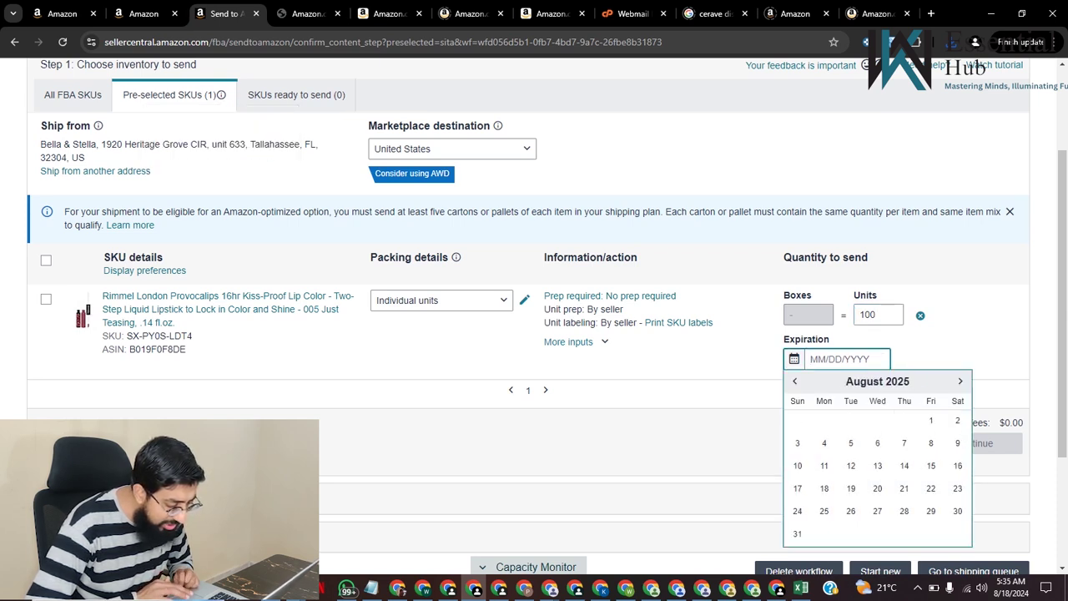
{"action": "double_click", "coordinate": [961, 381]}
{"action": "left_click", "coordinate": [961, 381]}
{"action": "left_click", "coordinate": [978, 382]}
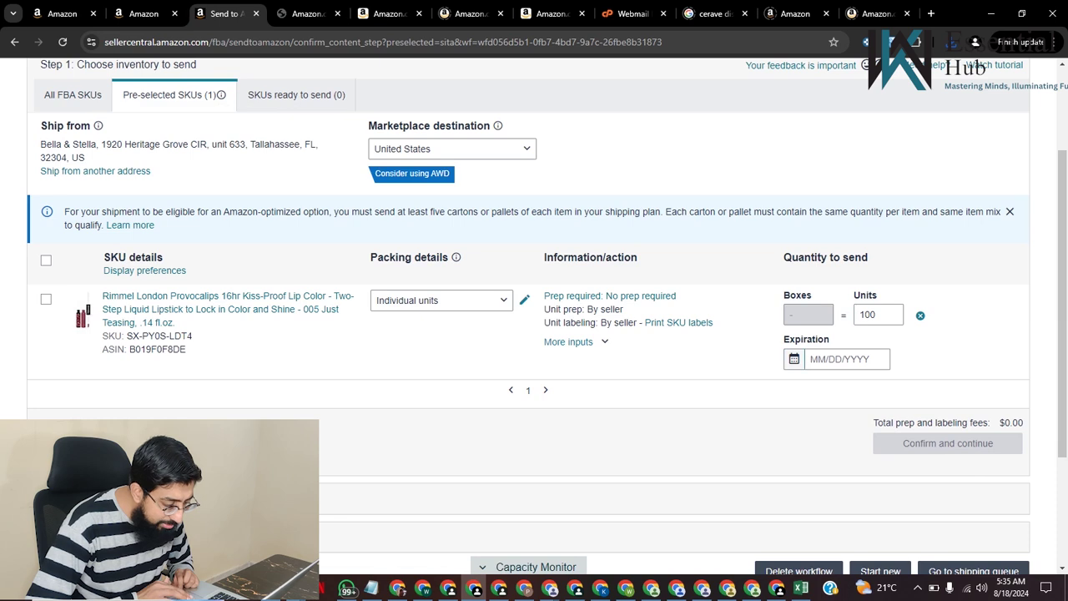
{"action": "left_click", "coordinate": [844, 358]}
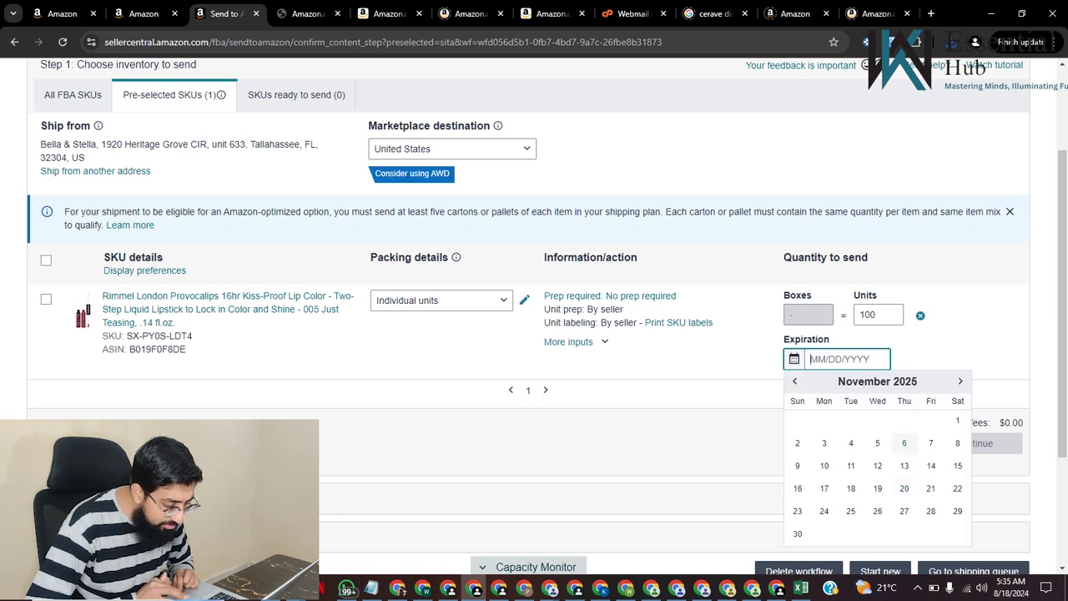
{"action": "left_click", "coordinate": [877, 465]}
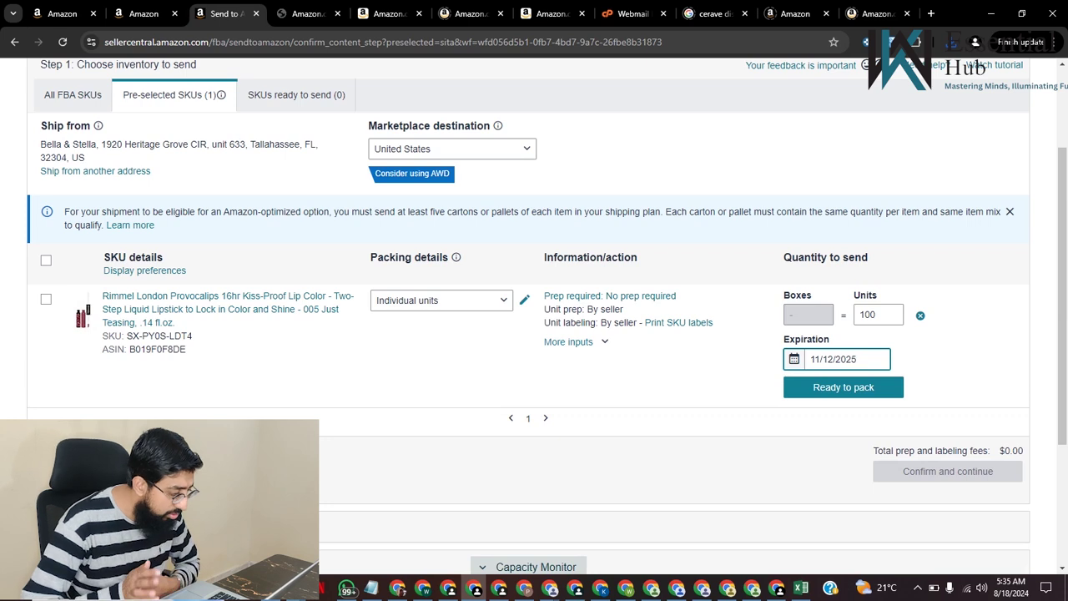
Step: Mark the lip color's 100 units as ready to pack and proceed to packing individual units
{"action": "key", "text": "Tab"}
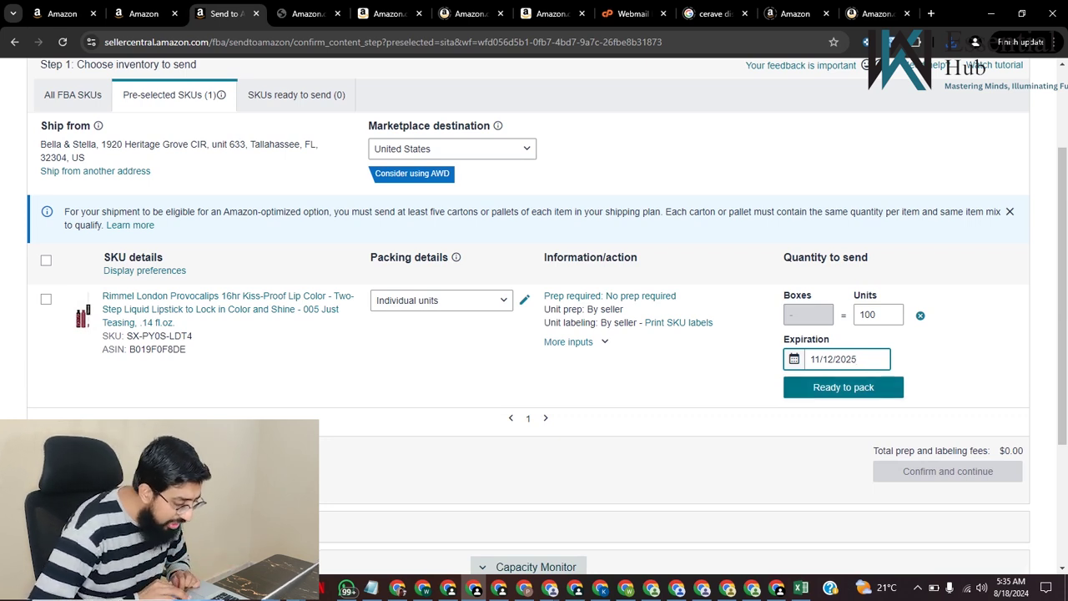
{"action": "key", "text": "Return"}
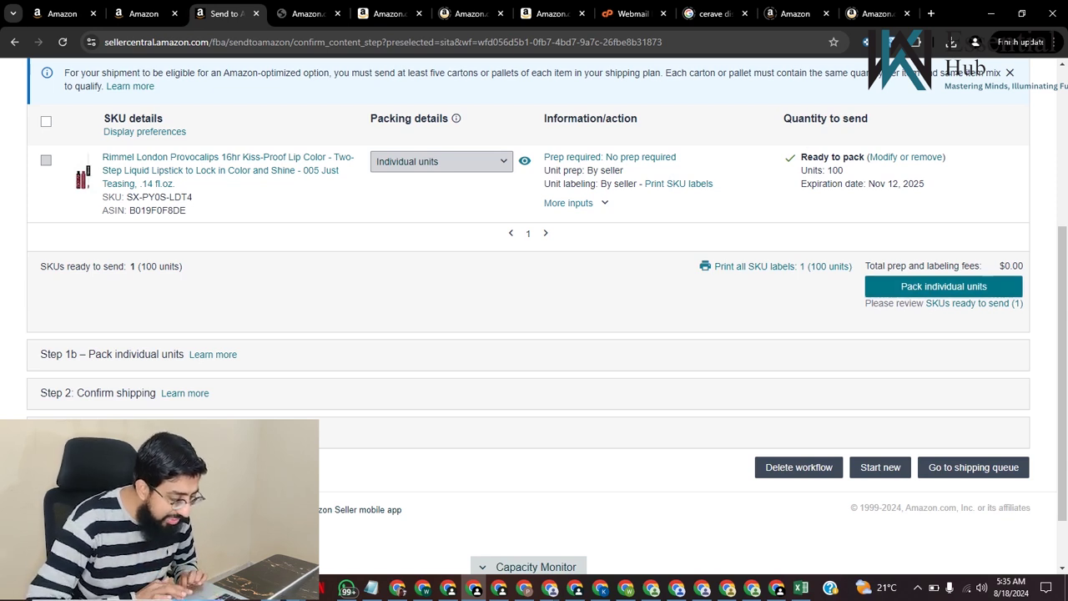
{"action": "left_click", "coordinate": [944, 286]}
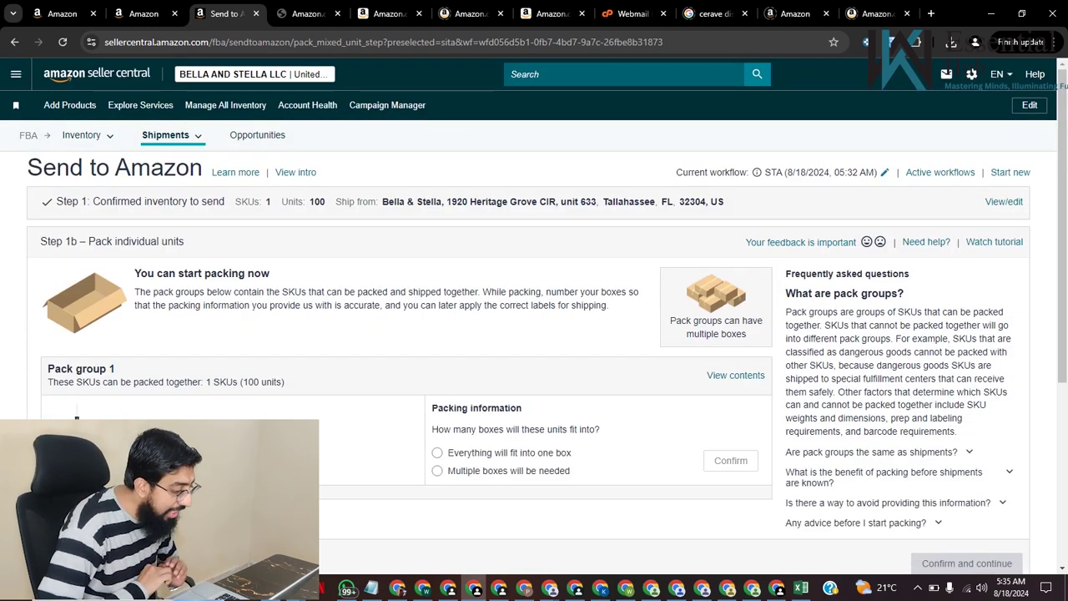
Step: Specify that pack group 1 needs multiple boxes, set the count to 2, and open the box content web form
{"action": "scroll", "coordinate": [535, 317], "scroll_direction": "down", "scroll_amount": 3}
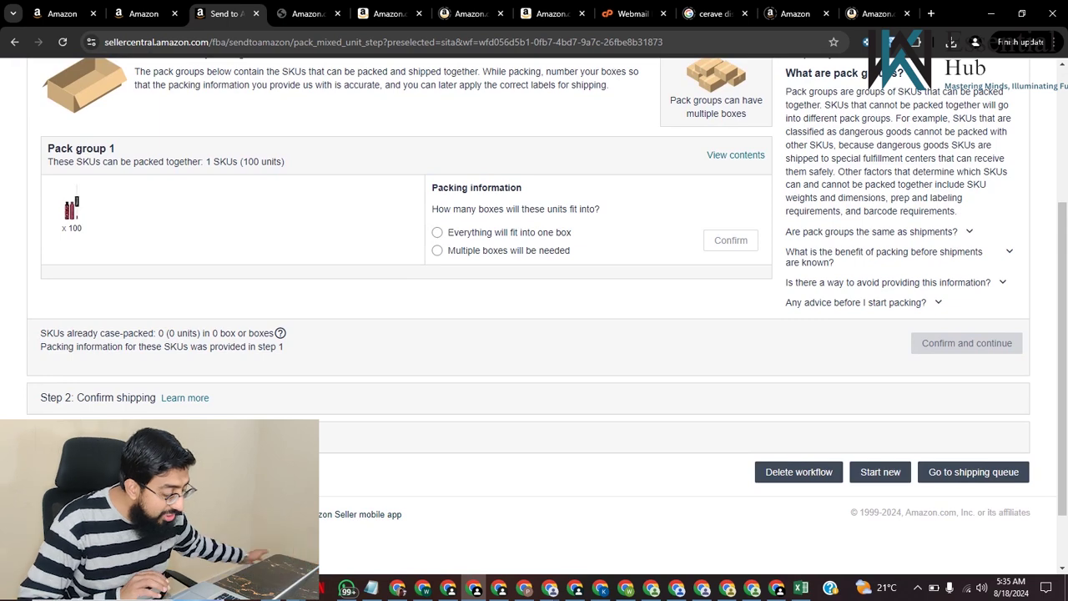
{"action": "scroll", "coordinate": [534, 325], "scroll_direction": "up", "scroll_amount": 2}
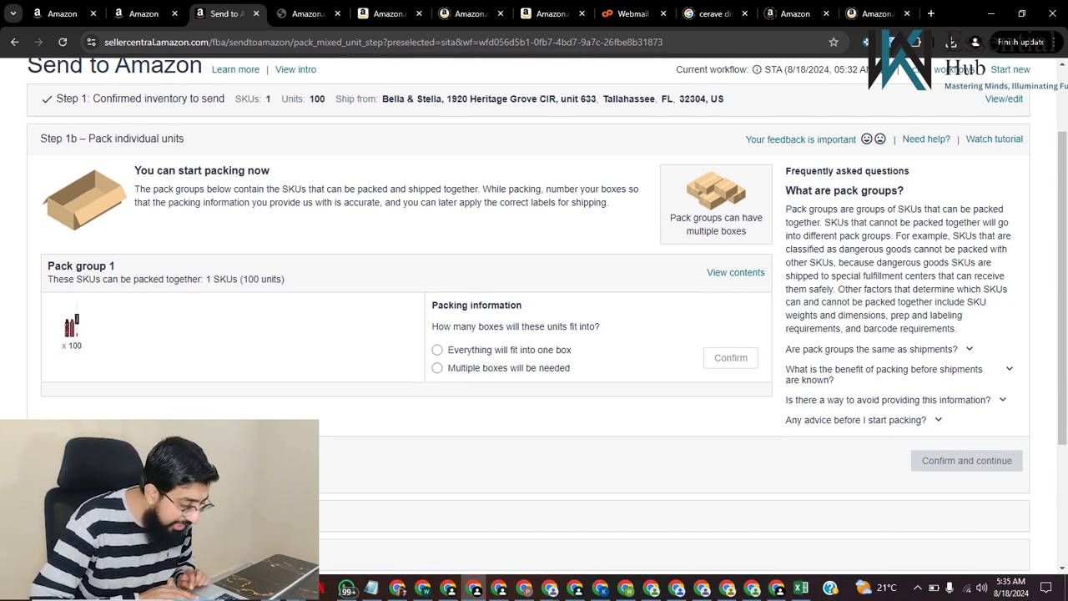
{"action": "left_click", "coordinate": [470, 368]}
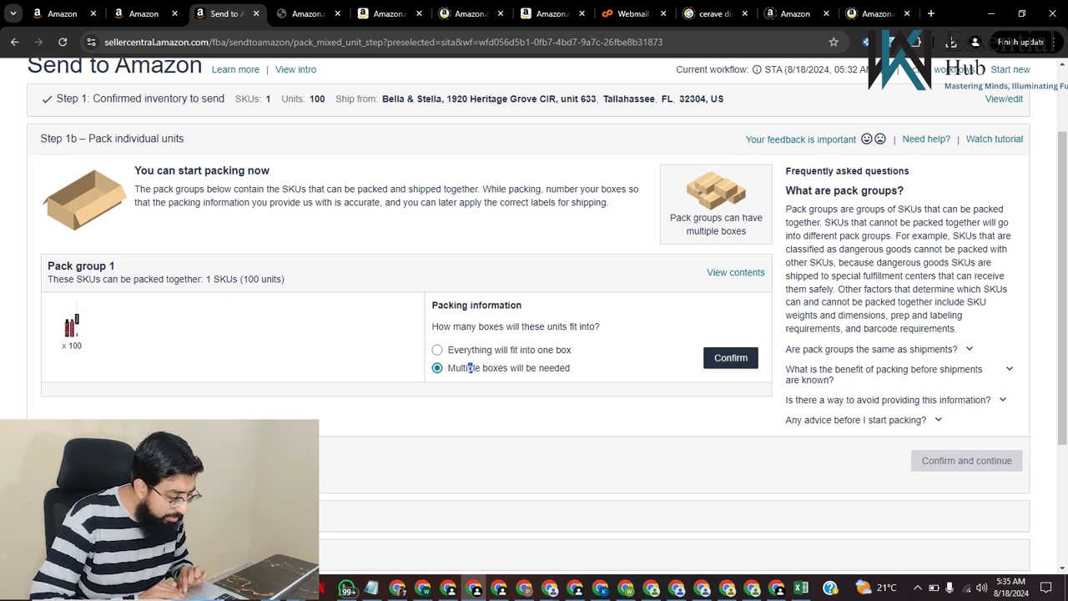
{"action": "left_click", "coordinate": [730, 357]}
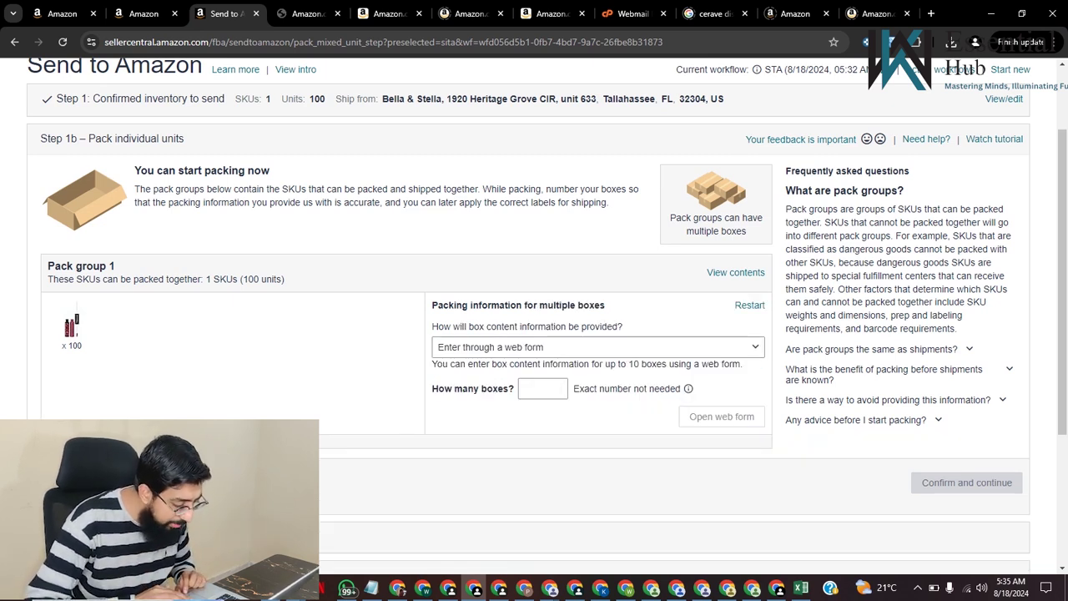
{"action": "left_click", "coordinate": [539, 389]}
{"action": "type", "text": "2"}
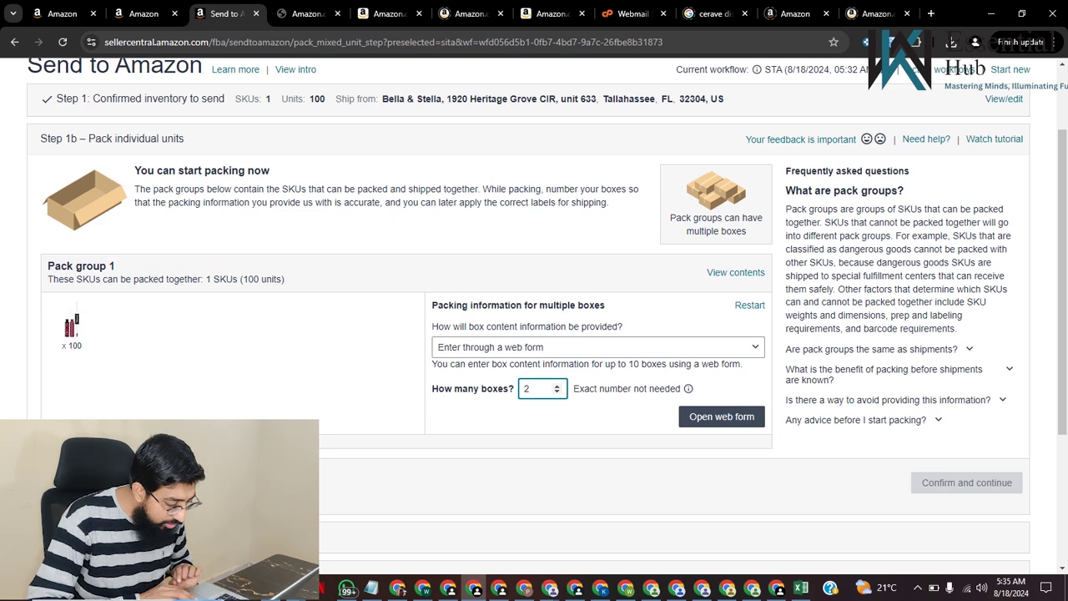
{"action": "left_click", "coordinate": [721, 417]}
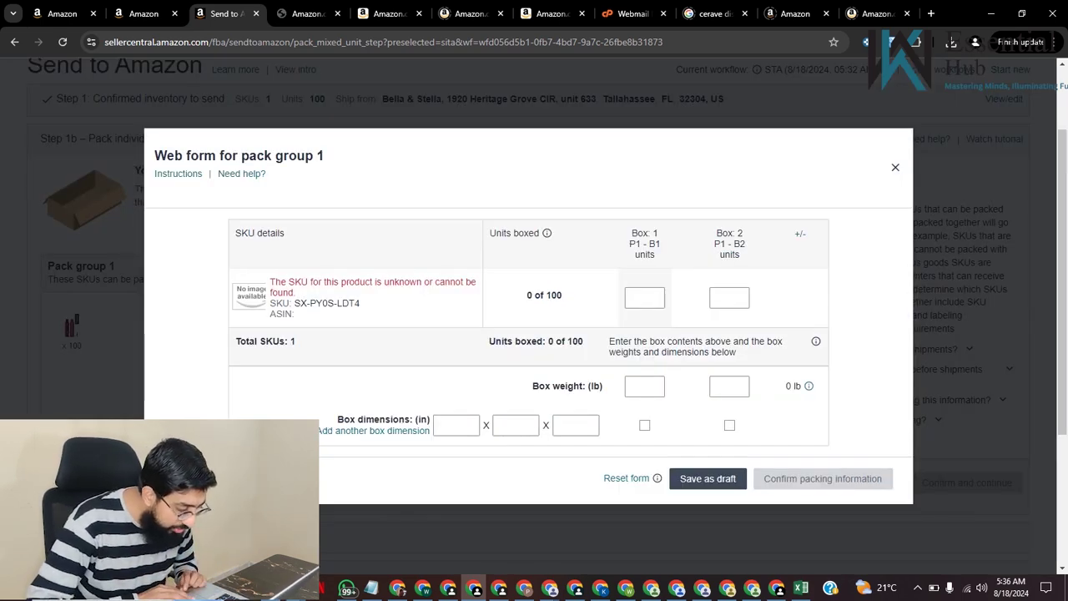
Step: Enter 50 units of the lip color for box 1 and 20 units for box 2
{"action": "left_click", "coordinate": [645, 298]}
{"action": "type", "text": "1"}
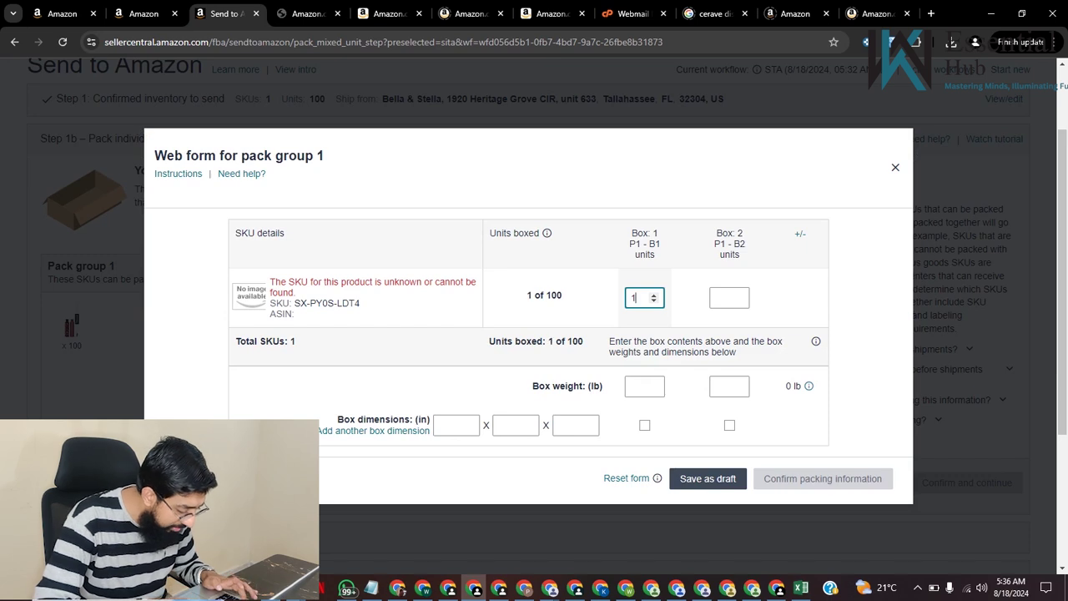
{"action": "type", "text": "00"}
{"action": "key", "text": "Tab"}
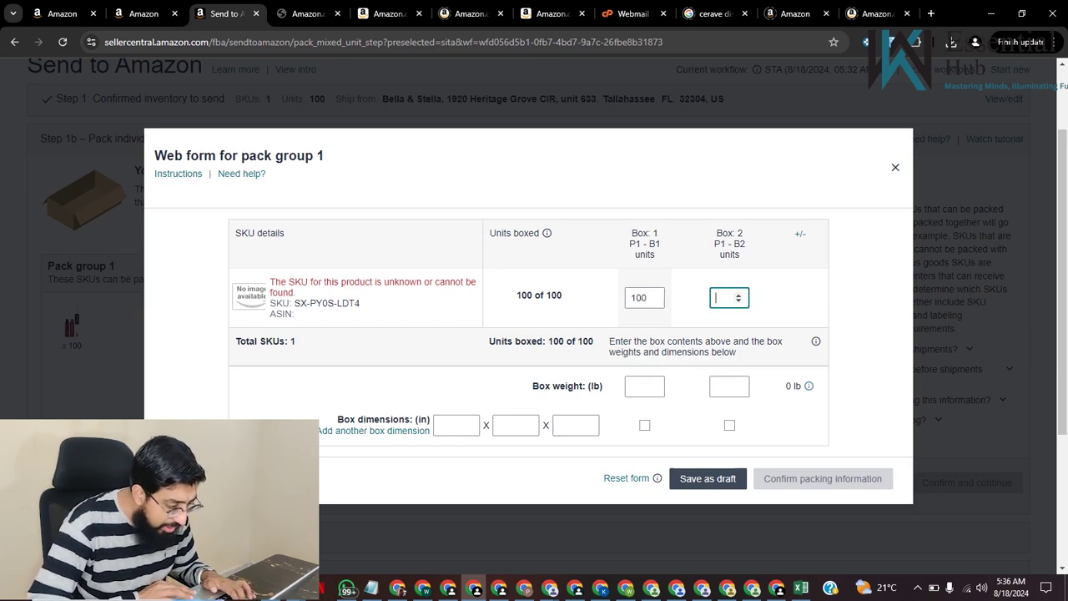
{"action": "key", "text": "shift+Tab"}
{"action": "type", "text": "98"}
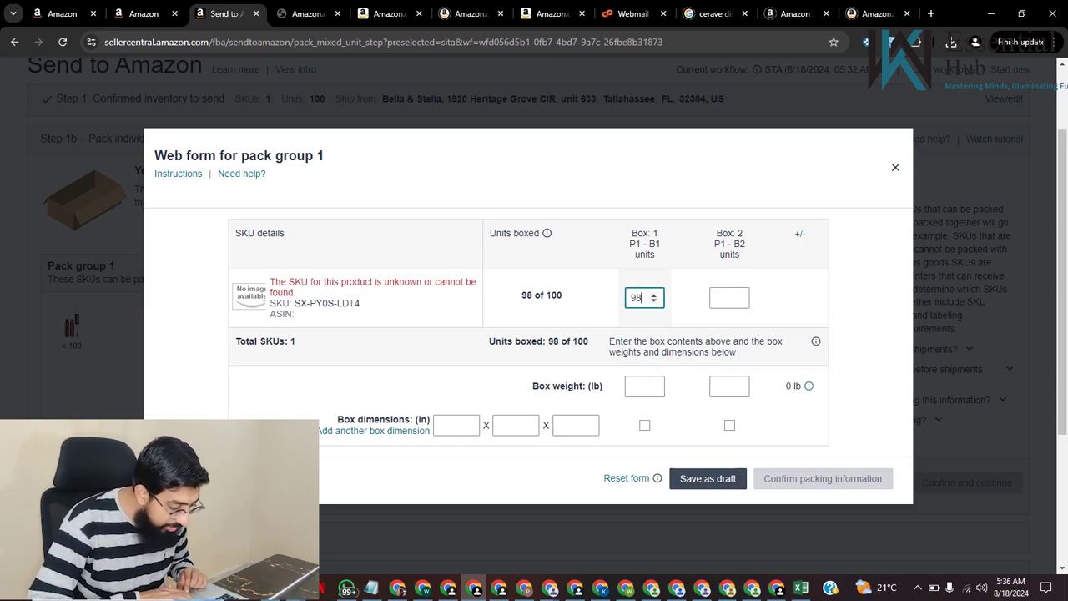
{"action": "key", "text": "ctrl+a"}
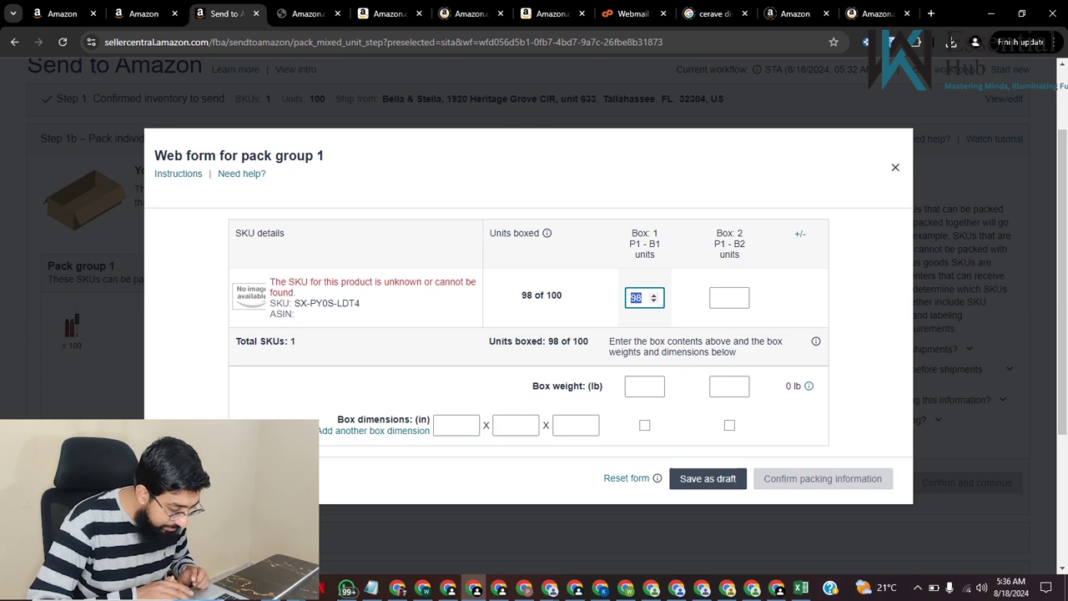
{"action": "key", "text": "BackSpace"}
{"action": "type", "text": "59"}
{"action": "key", "text": "BackSpace"}
{"action": "type", "text": "0"}
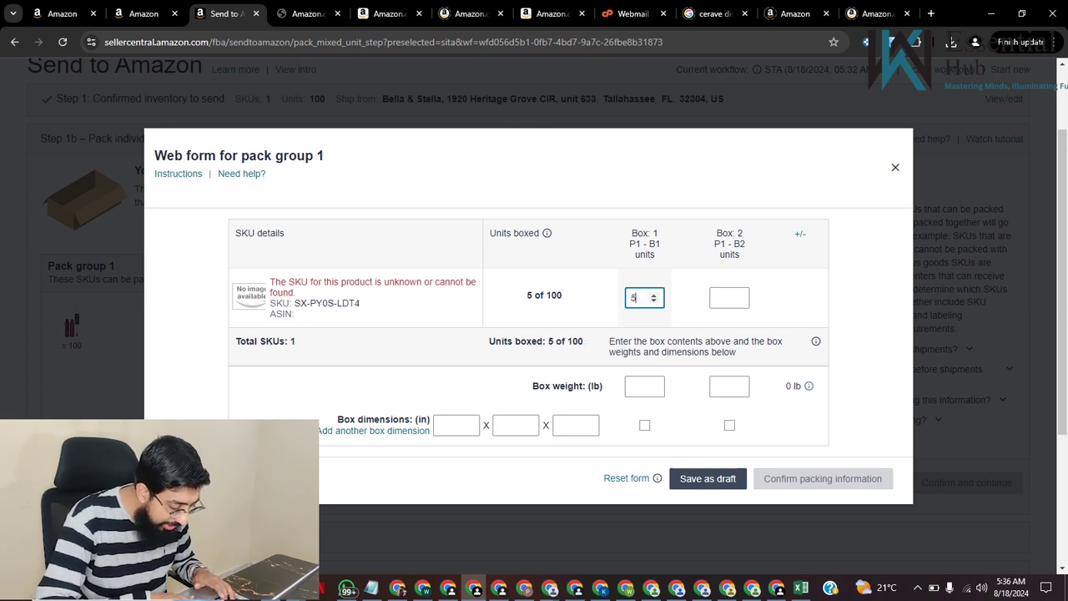
{"action": "key", "text": "Tab"}
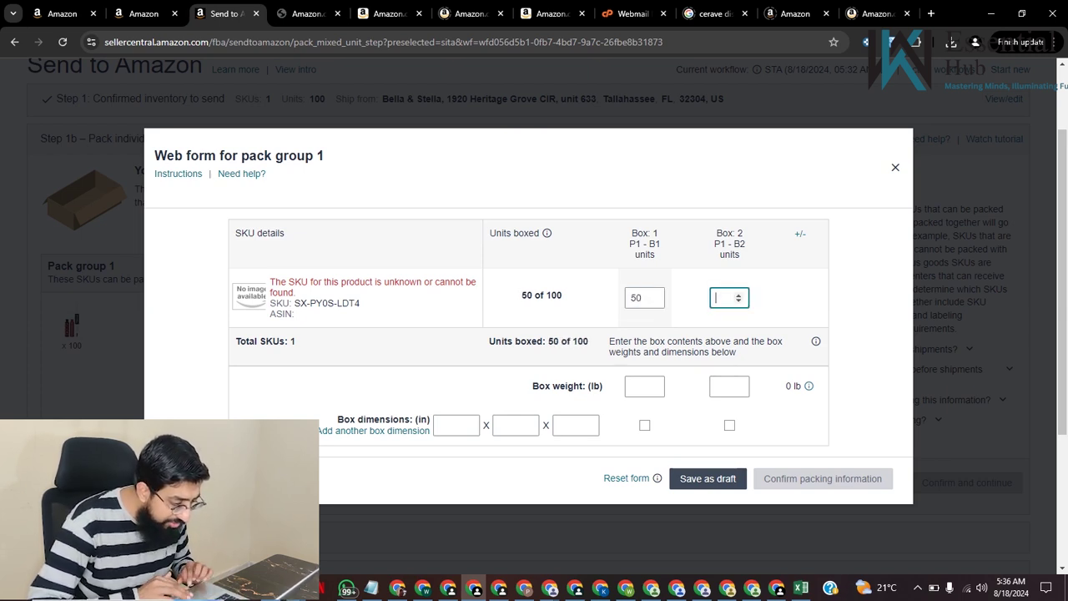
{"action": "type", "text": "20"}
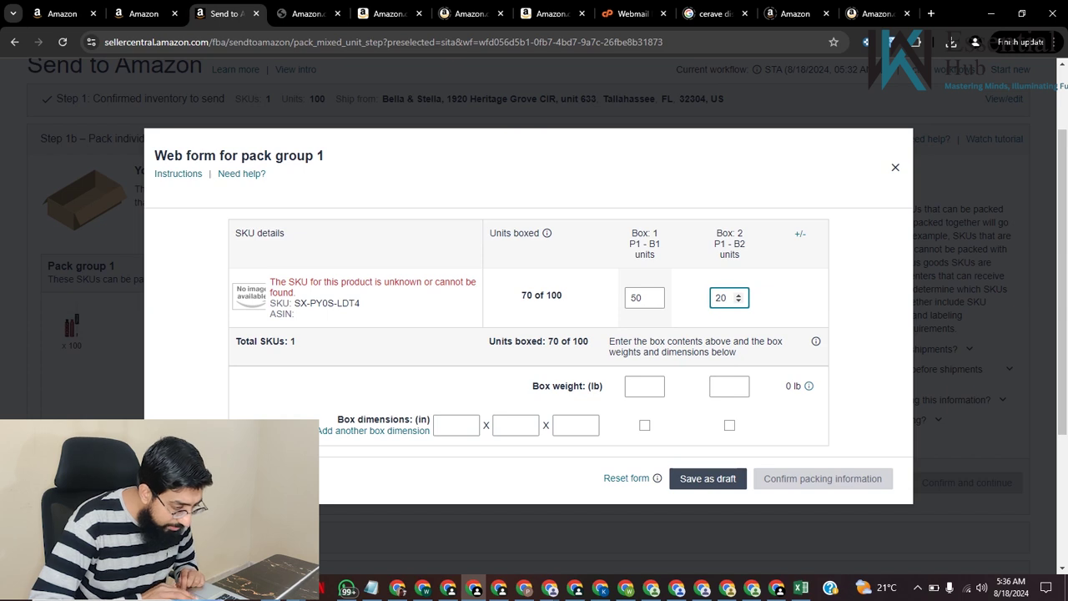
Step: Set the box weight to 6 lb for both box 1 and box 2
{"action": "key", "text": "Tab"}
{"action": "key", "text": "Tab"}
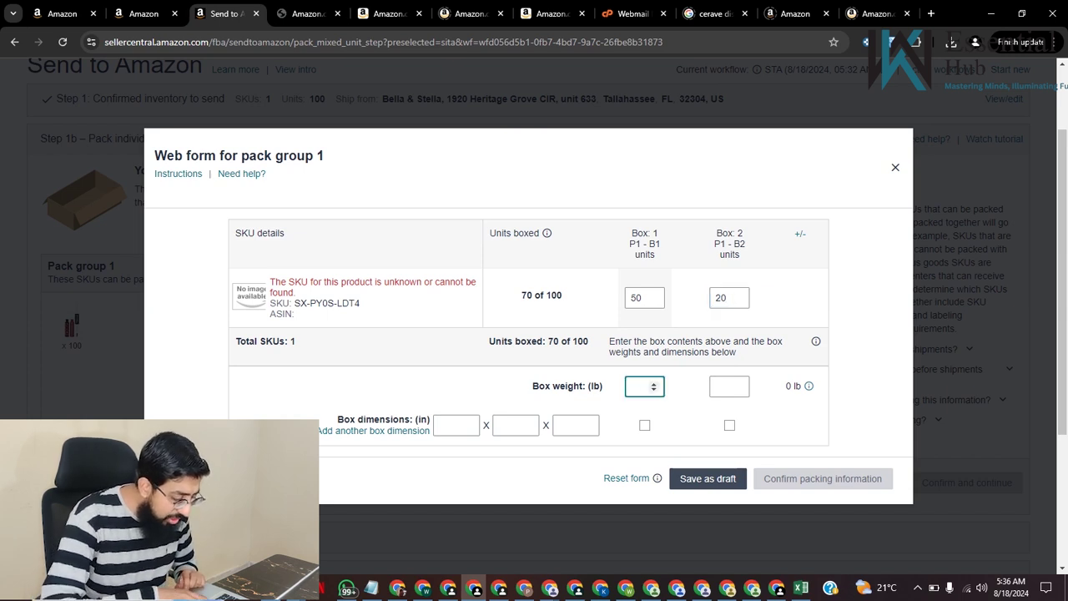
{"action": "type", "text": "5"}
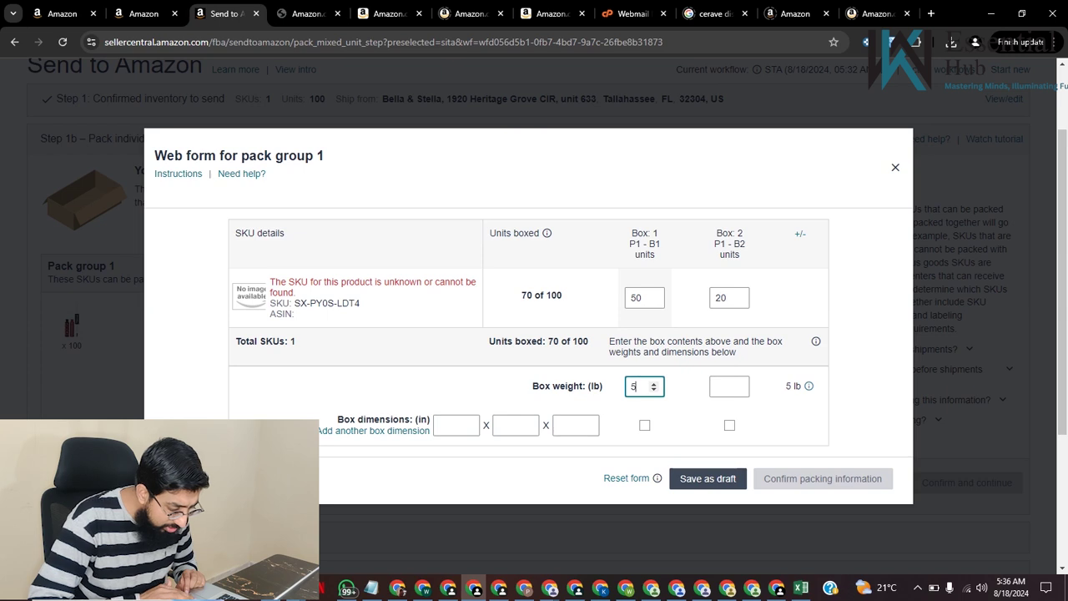
{"action": "key", "text": "BackSpace"}
{"action": "type", "text": "6"}
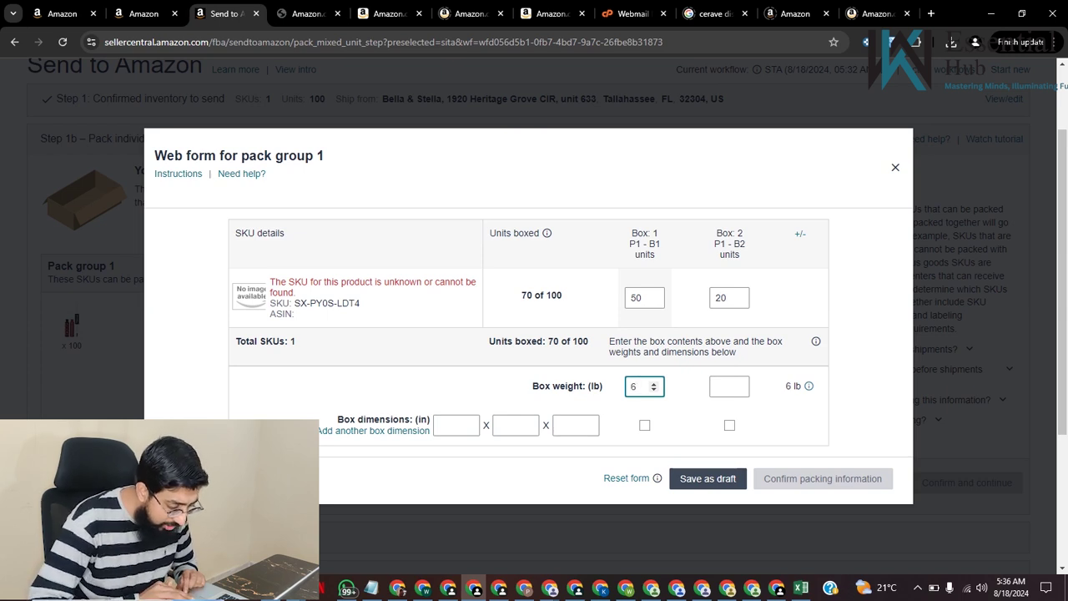
{"action": "left_click", "coordinate": [727, 387]}
{"action": "type", "text": "6"}
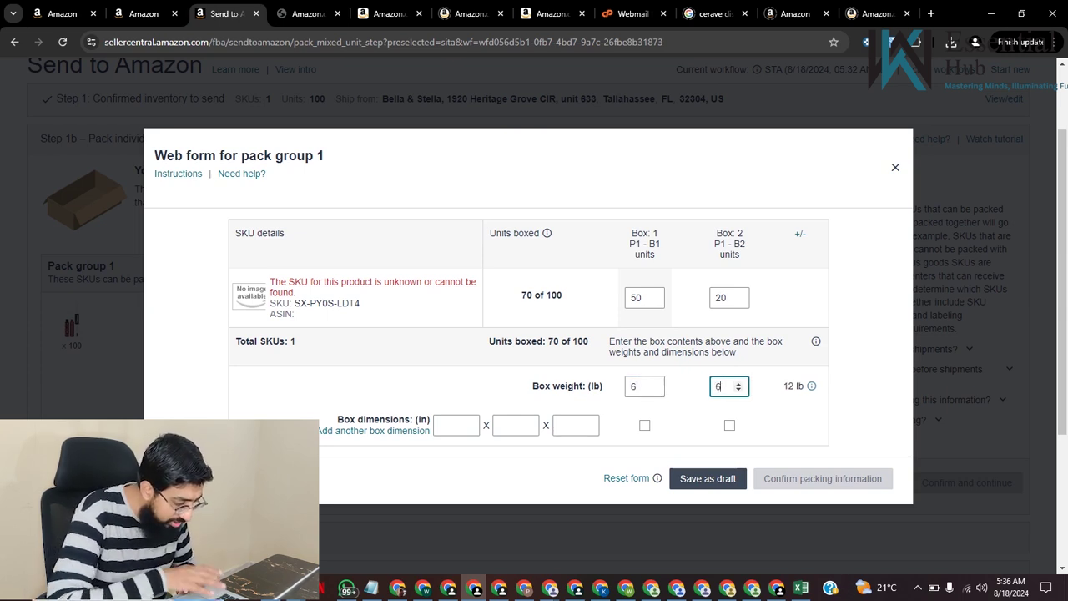
Step: Set the box dimensions to 20 x 20 x 10 inches in the pack group 1 web form
{"action": "scroll", "coordinate": [529, 334], "scroll_direction": "down", "scroll_amount": 2}
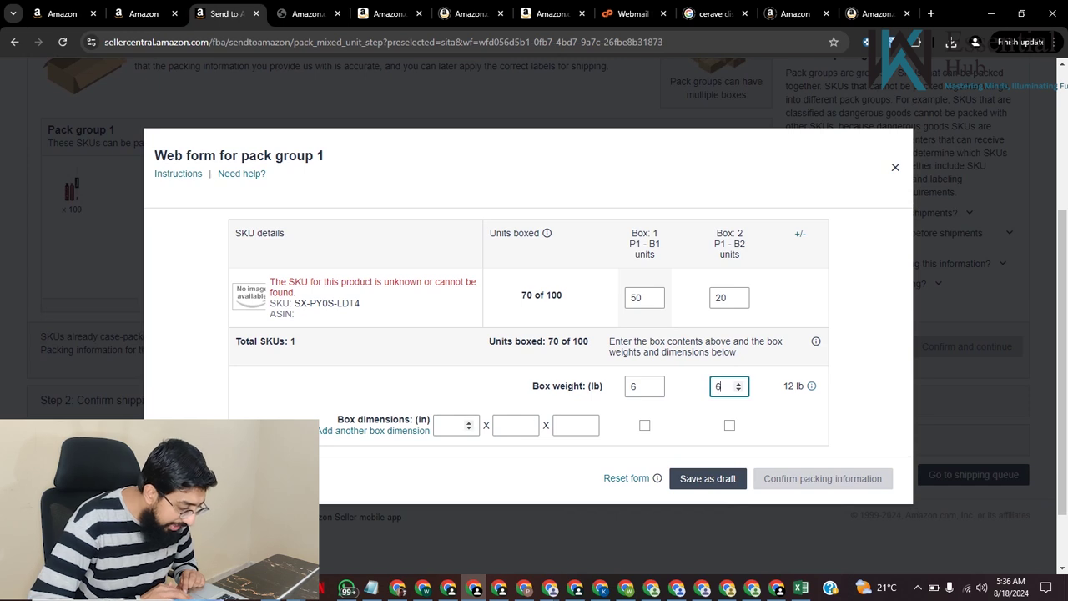
{"action": "left_click", "coordinate": [455, 425]}
{"action": "type", "text": "29"}
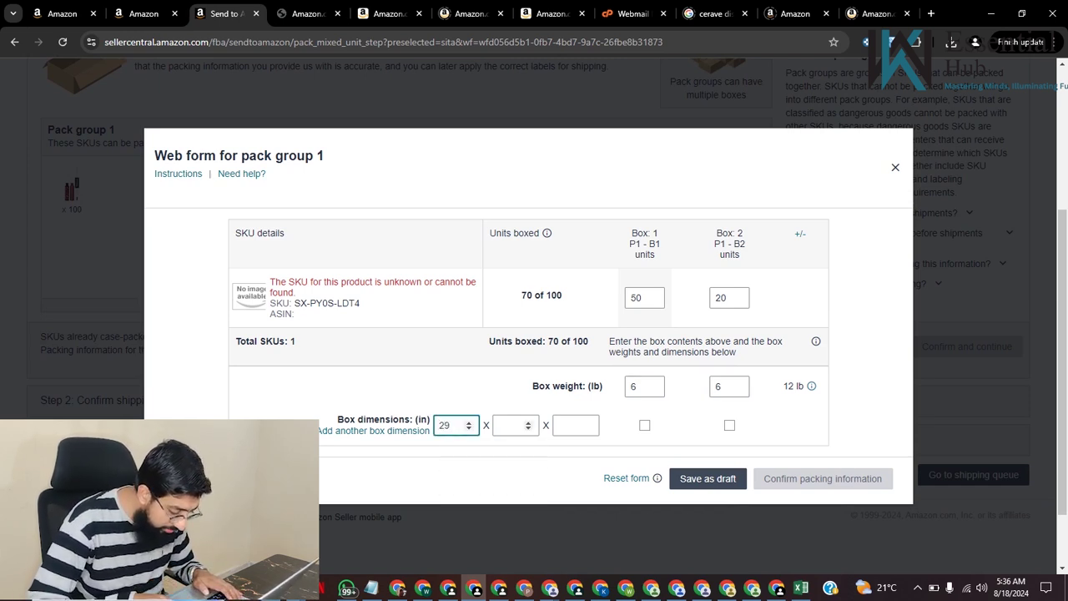
{"action": "key", "text": "BackSpace"}
{"action": "type", "text": "0"}
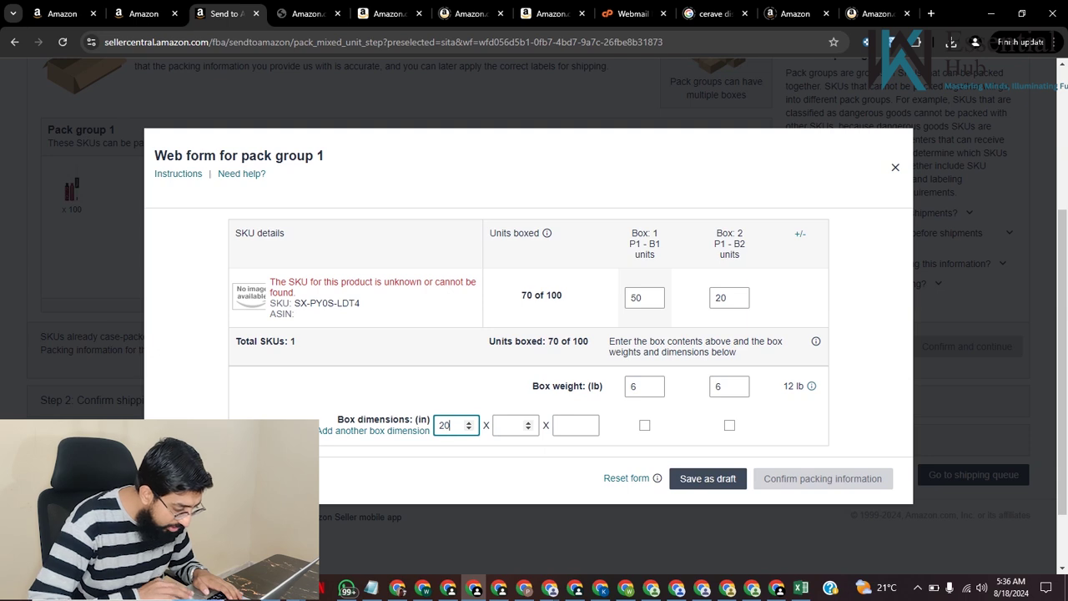
{"action": "key", "text": "Tab"}
{"action": "type", "text": "20"}
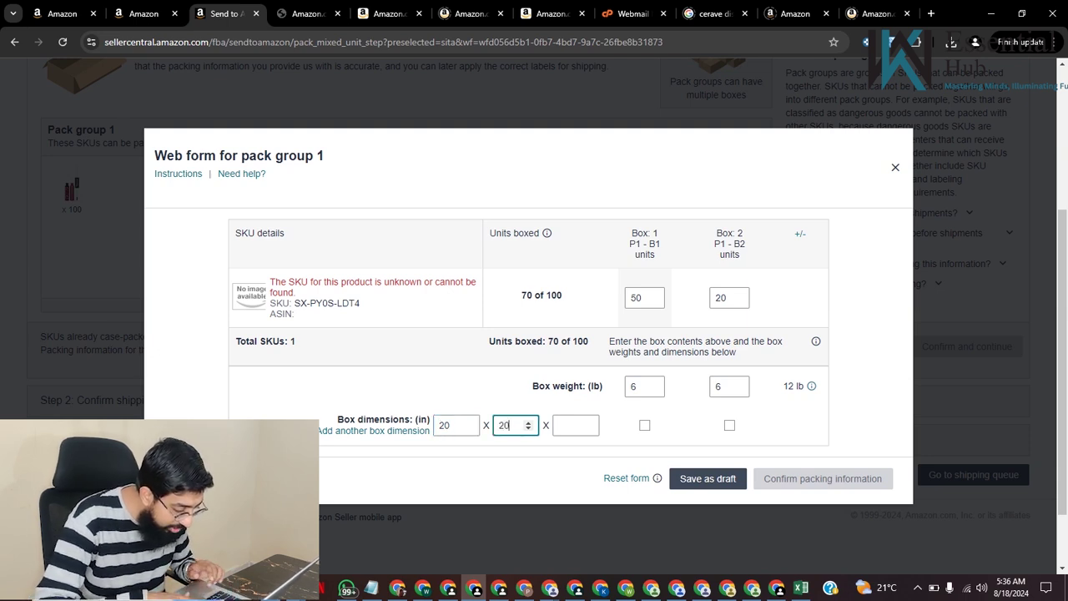
{"action": "key", "text": "Tab"}
{"action": "type", "text": "2"}
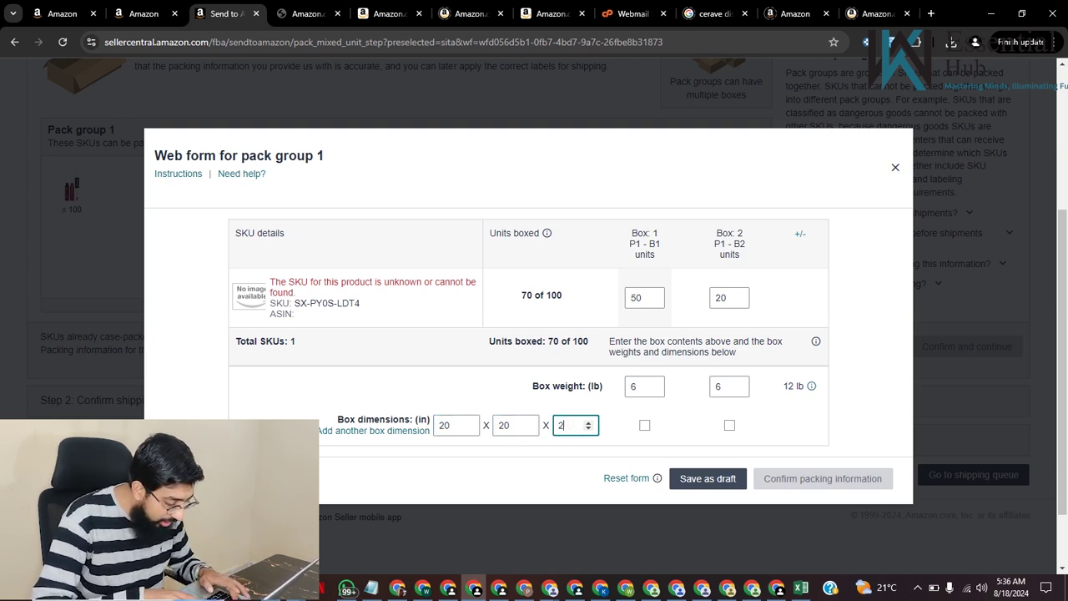
{"action": "type", "text": "0"}
{"action": "key", "text": "BackSpace"}
{"action": "key", "text": "BackSpace"}
{"action": "type", "text": "1"}
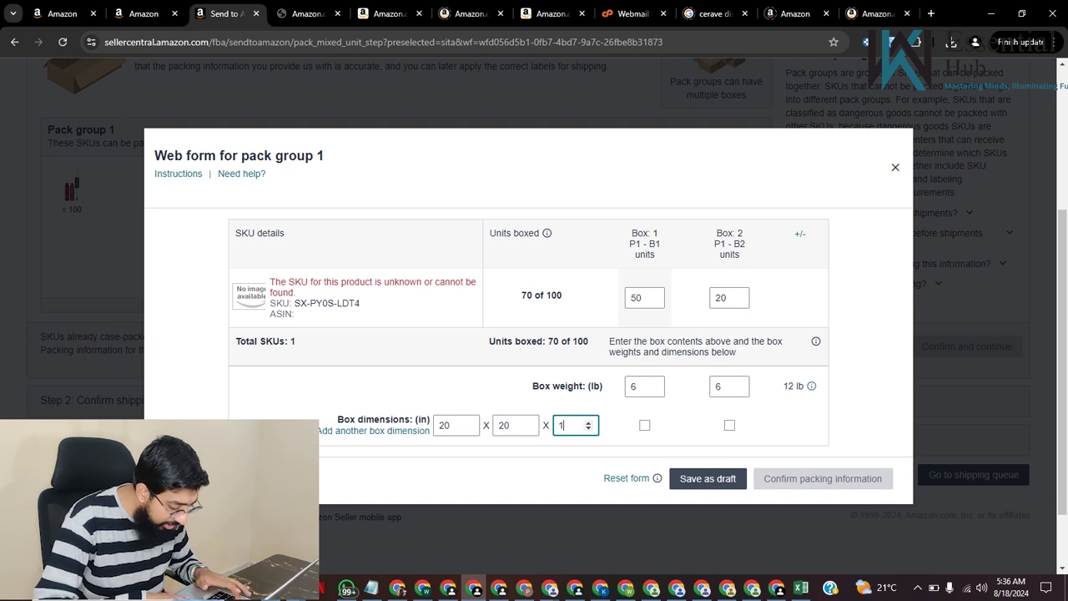
{"action": "type", "text": "0"}
Step: Apply the 20 x 20 x 10 inch dimensions to both box 1 and box 2
{"action": "key", "text": "Tab"}
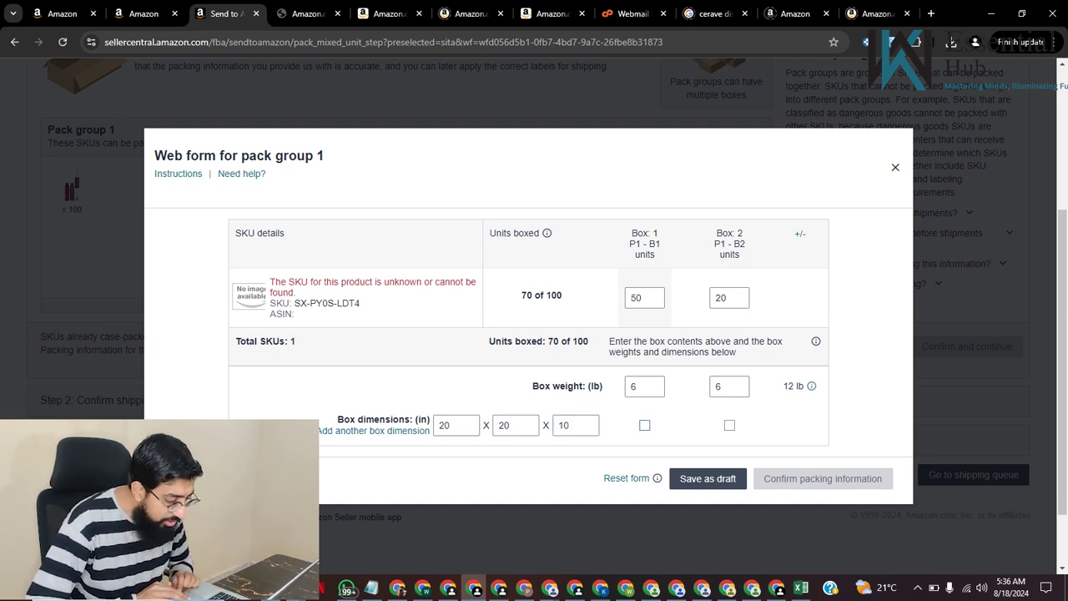
{"action": "key", "text": "space"}
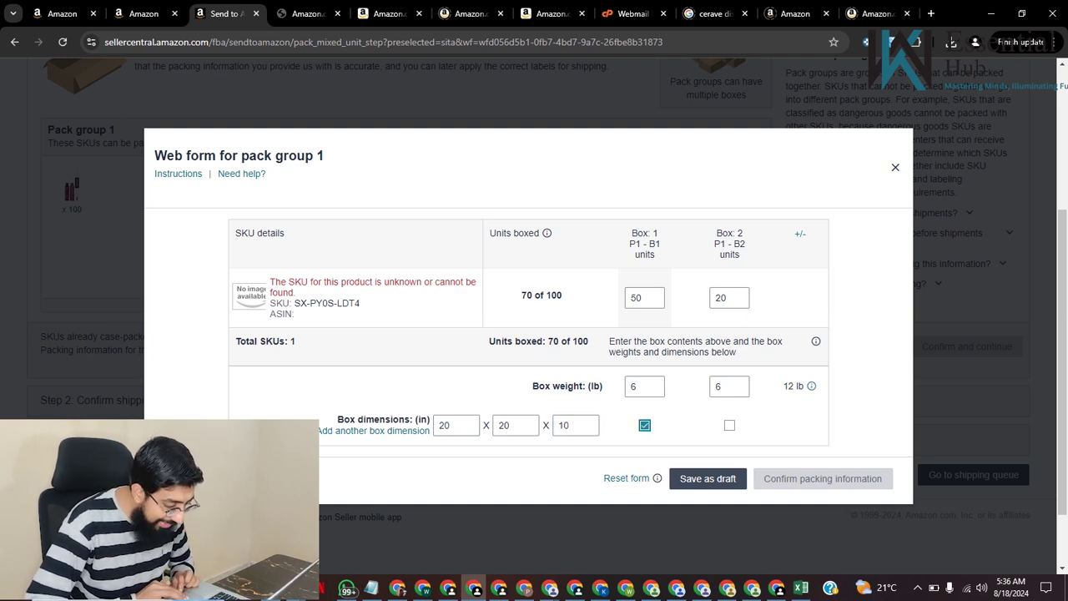
{"action": "key", "text": "Tab"}
{"action": "key", "text": "space"}
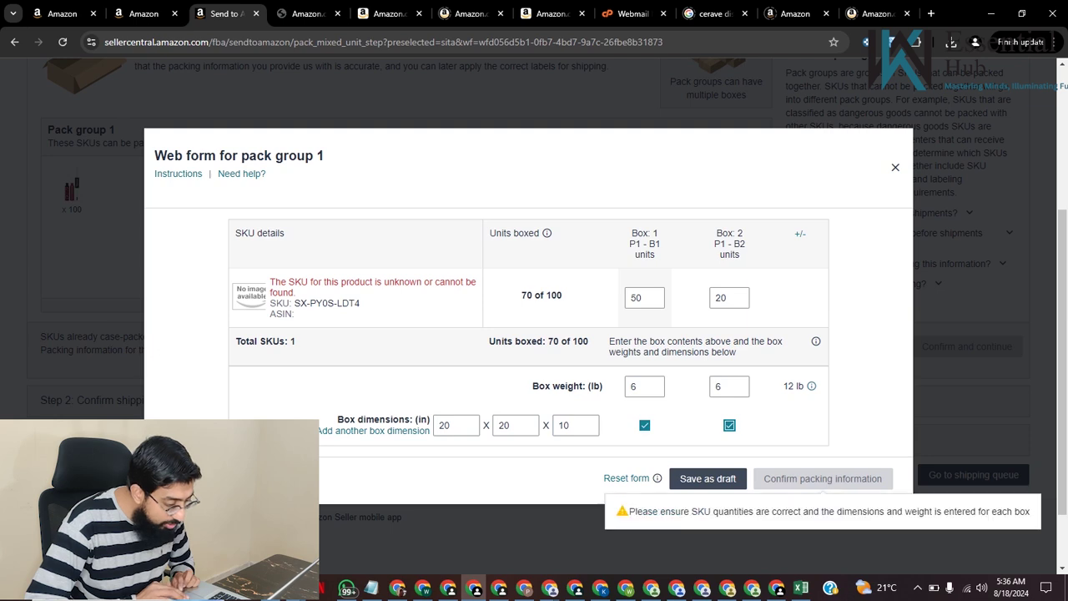
Step: Set the units in box 2 to 50 and confirm the packing information for pack group 1
{"action": "scroll", "coordinate": [776, 472], "scroll_direction": "down", "scroll_amount": 1}
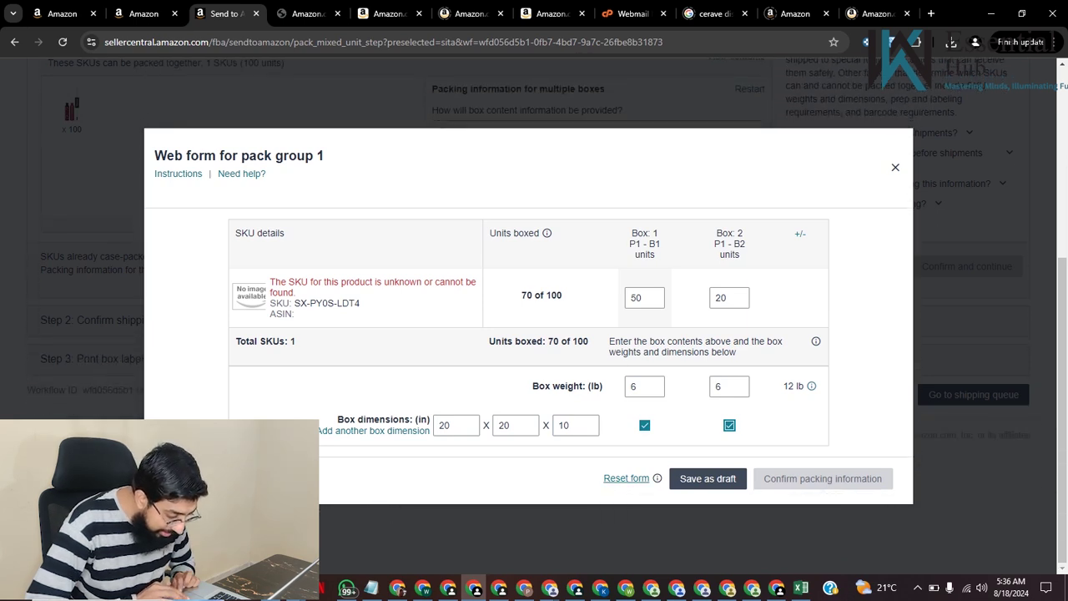
{"action": "mouse_move", "coordinate": [657, 478]}
{"action": "scroll", "coordinate": [968, 333], "scroll_direction": "up", "scroll_amount": 1}
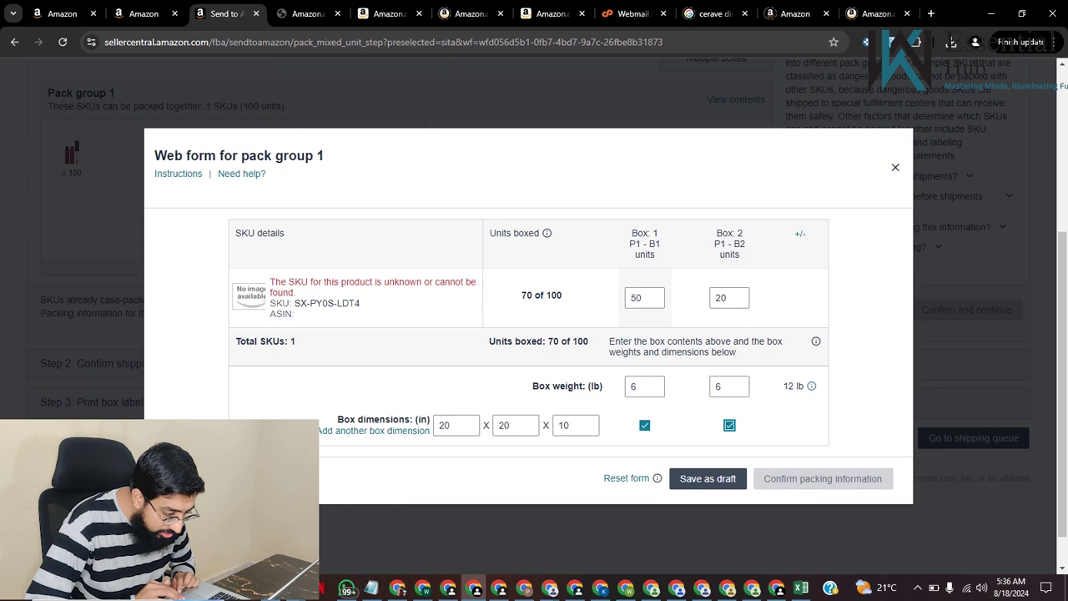
{"action": "left_click", "coordinate": [456, 425]}
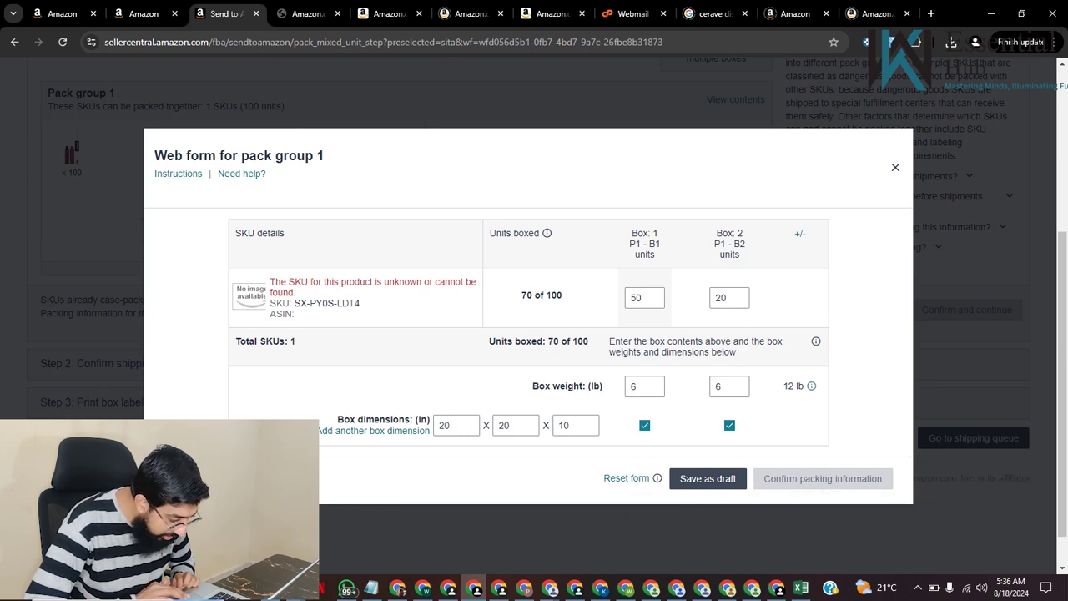
{"action": "scroll", "coordinate": [918, 251], "scroll_direction": "up", "scroll_amount": 1}
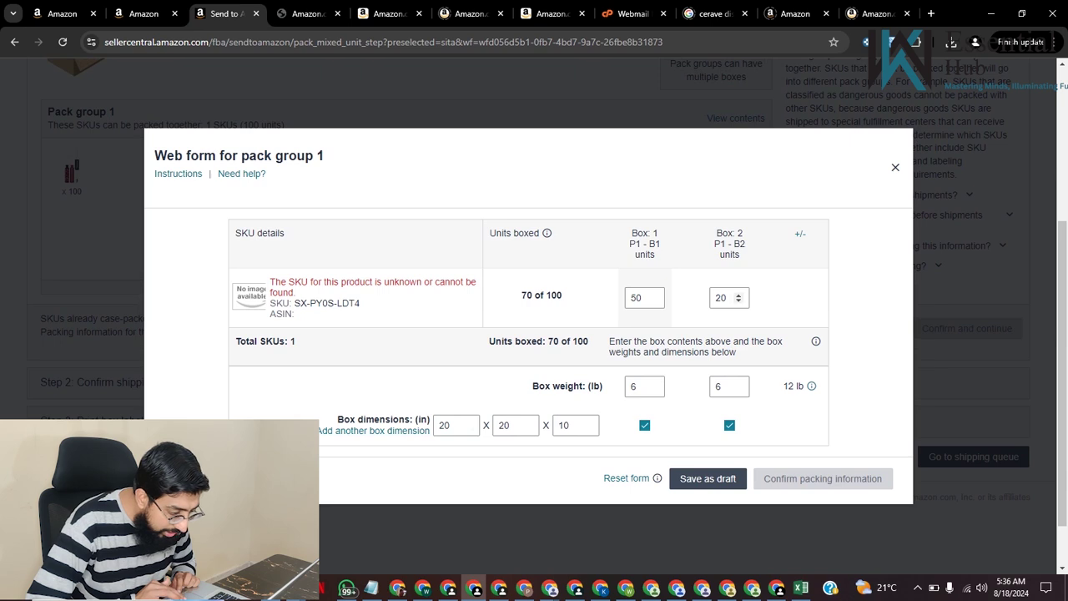
{"action": "double_click", "coordinate": [725, 298]}
{"action": "key", "text": "BackSpace"}
{"action": "type", "text": "50"}
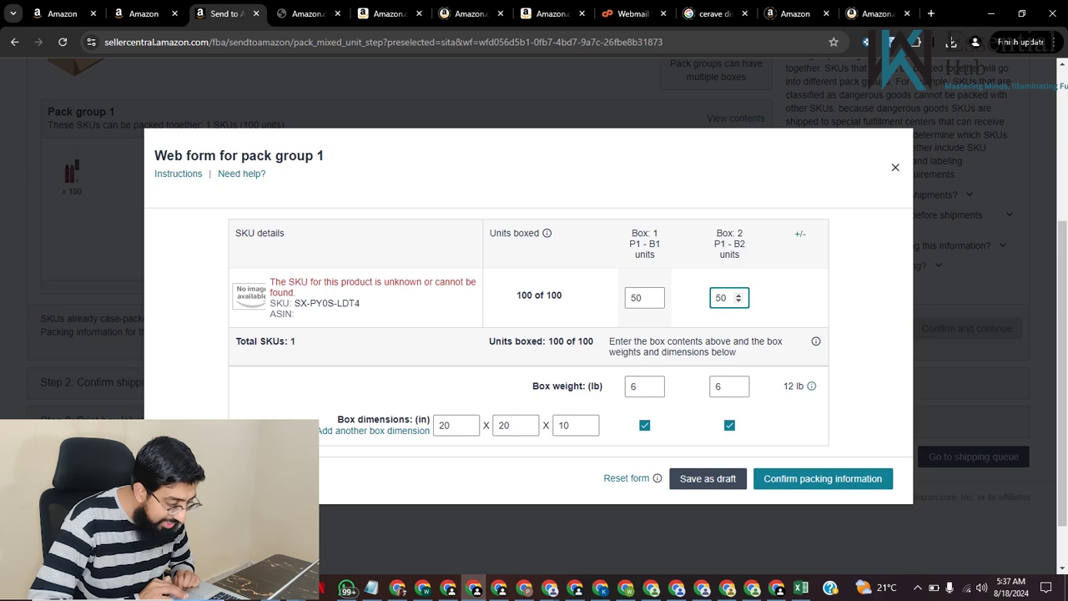
{"action": "left_click", "coordinate": [823, 479]}
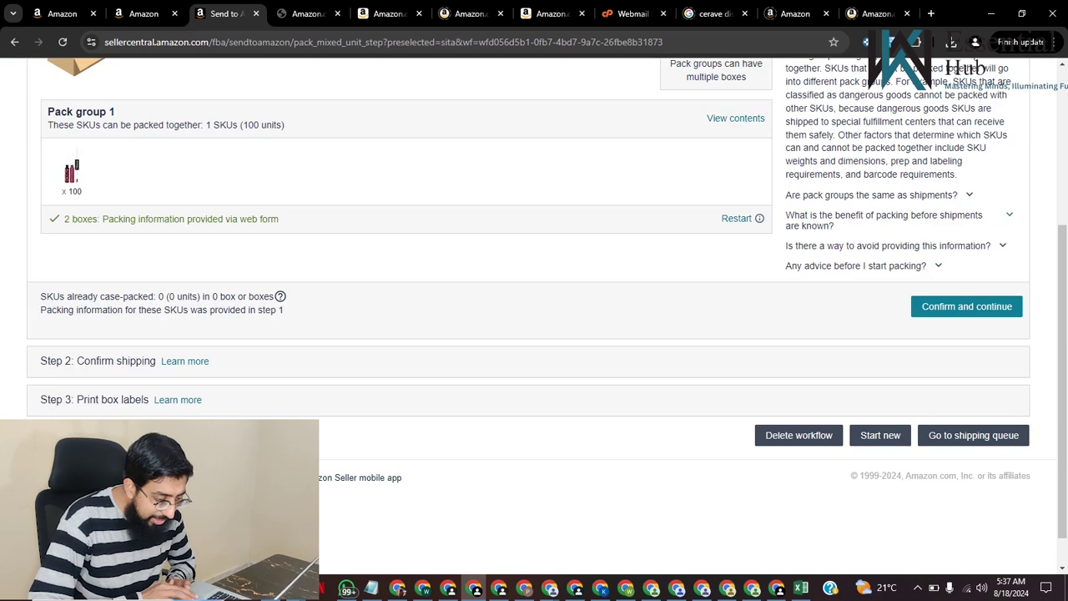
Step: Confirm the packing of individual units and continue to the shipping confirmation
{"action": "key", "text": "Tab"}
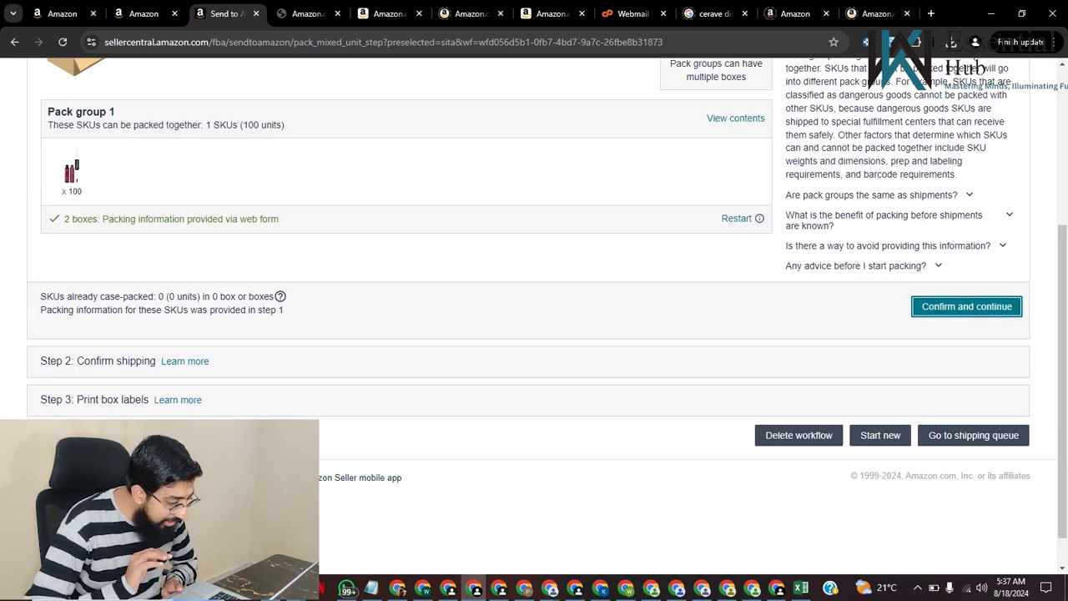
{"action": "key", "text": "Return"}
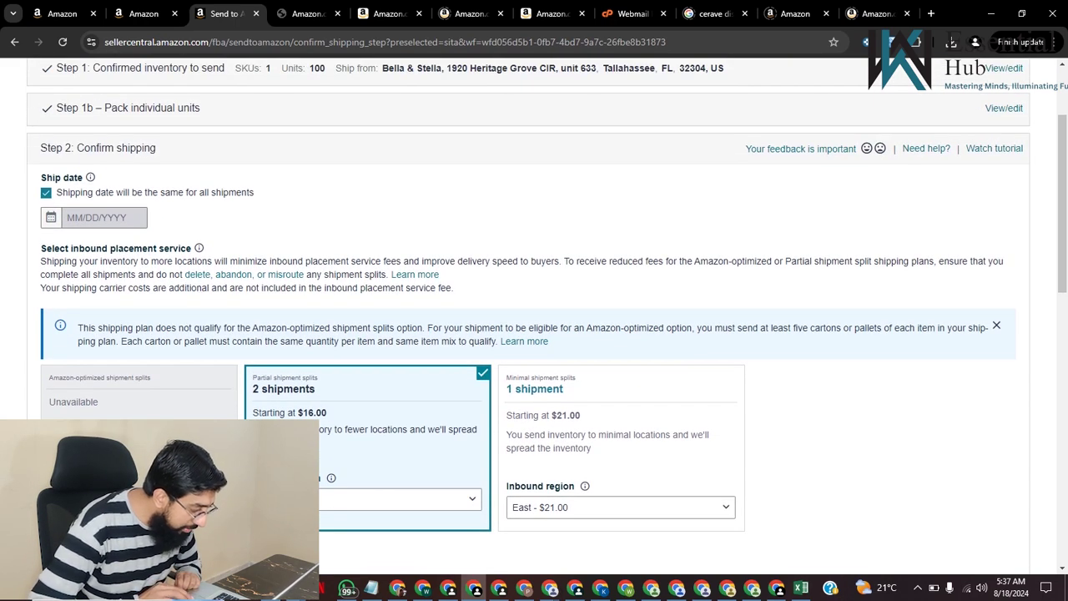
Step: Choose the minimal shipment split with 1 shipment and set the ship date to 08/19/2024
{"action": "scroll", "coordinate": [534, 303], "scroll_direction": "down", "scroll_amount": 2}
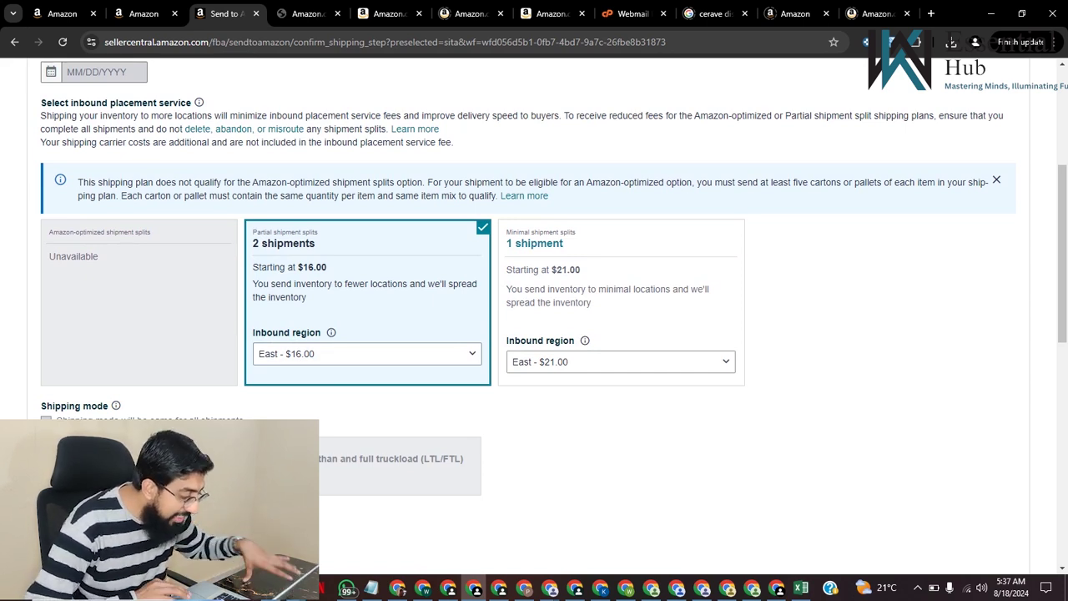
{"action": "left_click", "coordinate": [106, 72]}
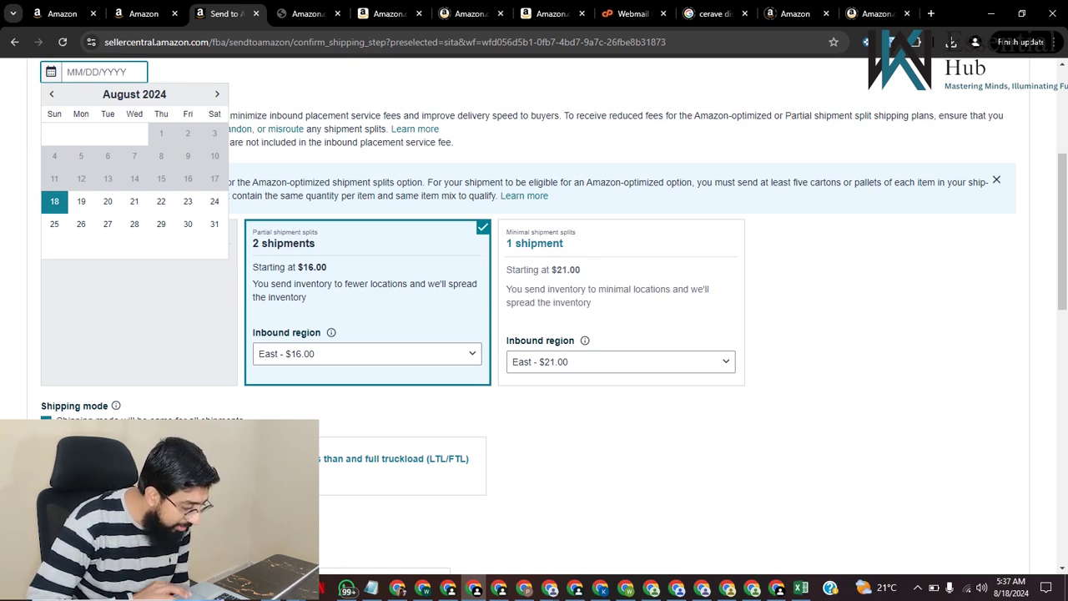
{"action": "left_click", "coordinate": [621, 296]}
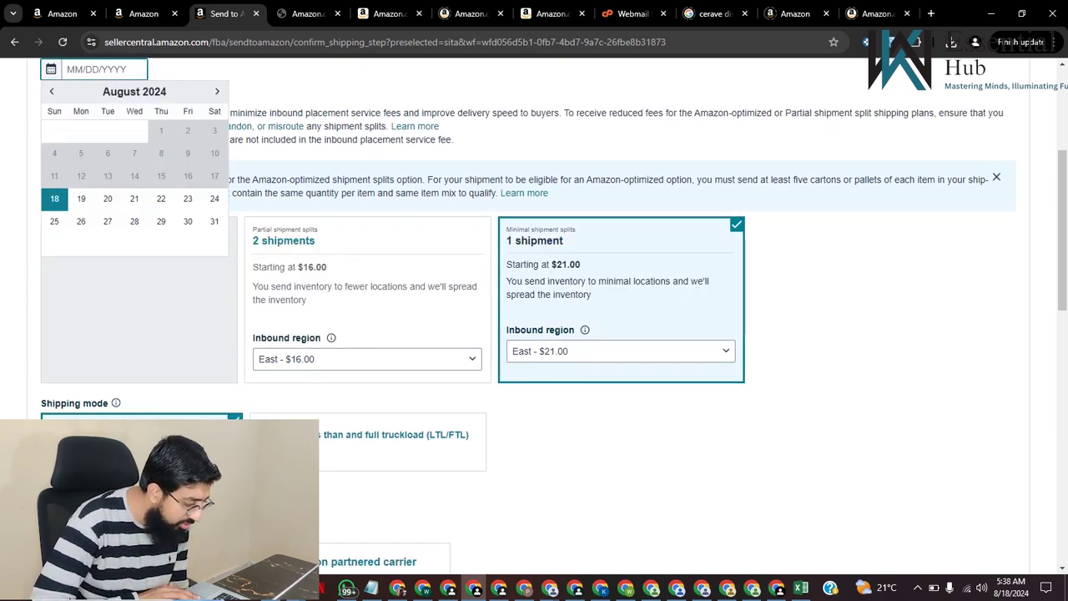
{"action": "scroll", "coordinate": [534, 315], "scroll_direction": "up", "scroll_amount": 1}
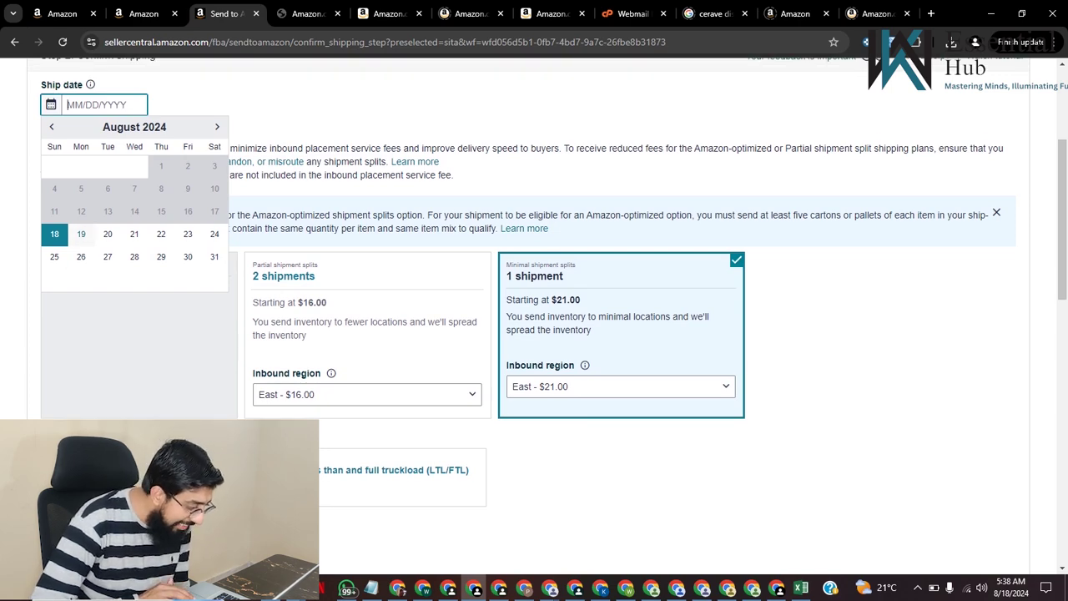
{"action": "left_click", "coordinate": [81, 234]}
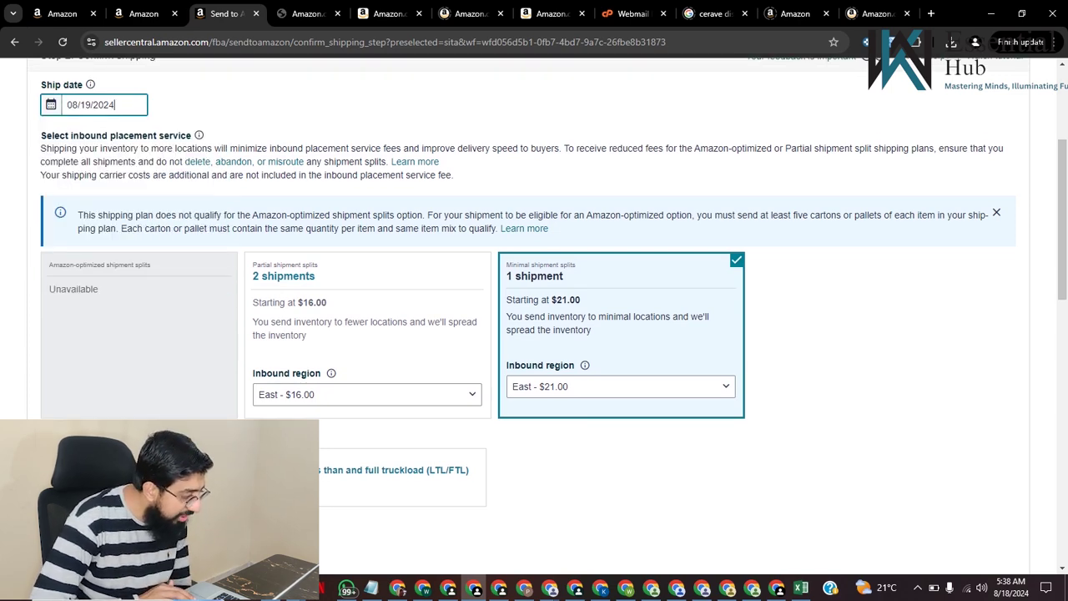
Step: Review the shipping mode and the shipping carrier choices, including the list of non-Amazon partnered carriers
{"action": "scroll", "coordinate": [534, 315], "scroll_direction": "down", "scroll_amount": 5}
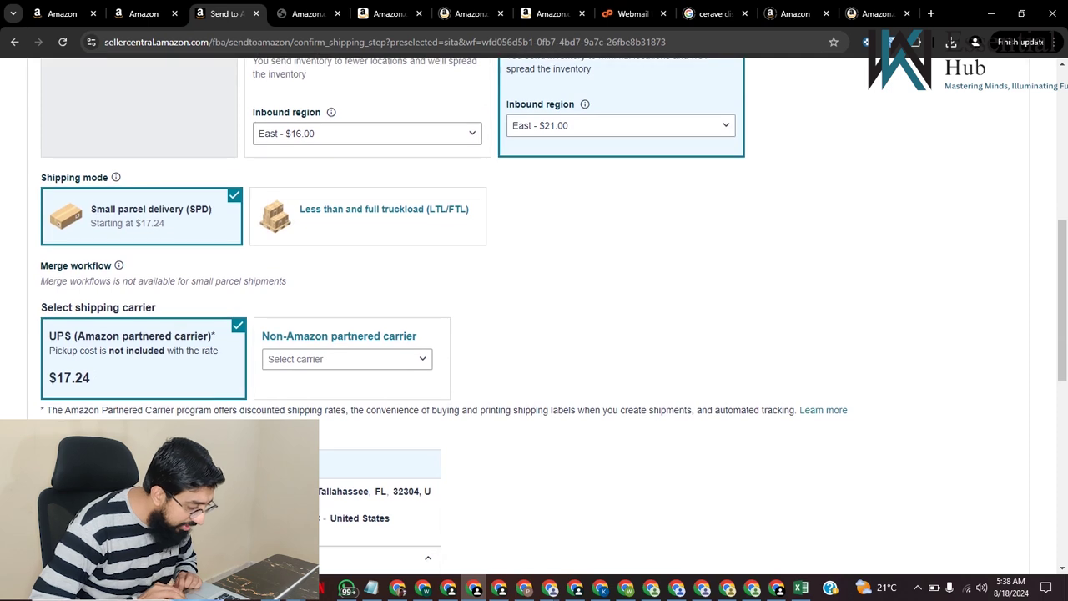
{"action": "left_click_drag", "start_coordinate": [40, 177], "coordinate": [133, 177]}
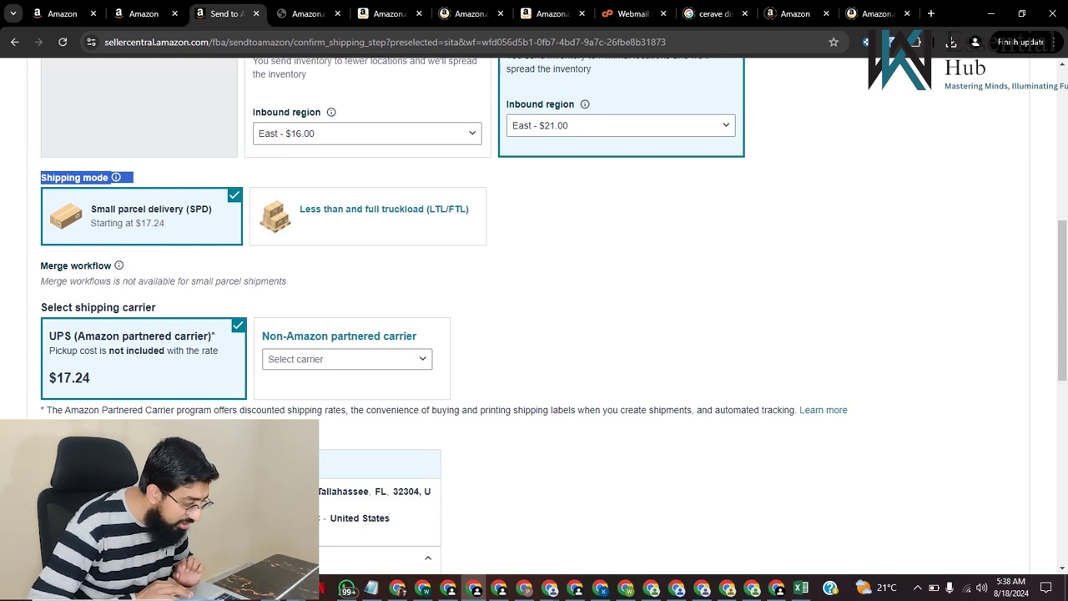
{"action": "scroll", "coordinate": [417, 572], "scroll_direction": "down", "scroll_amount": 1}
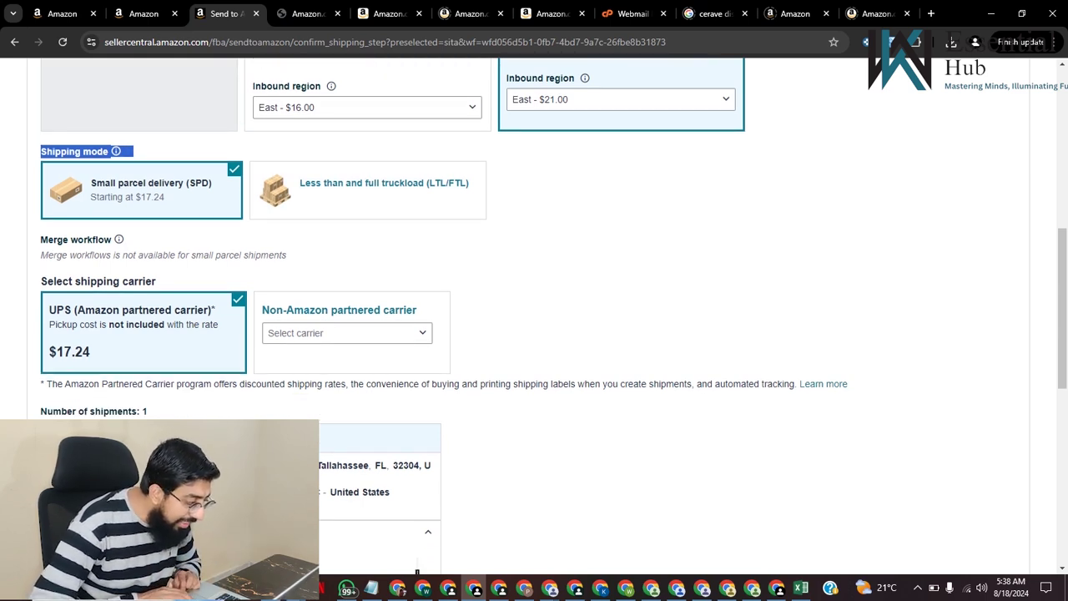
{"action": "left_click_drag", "start_coordinate": [41, 282], "coordinate": [156, 282]}
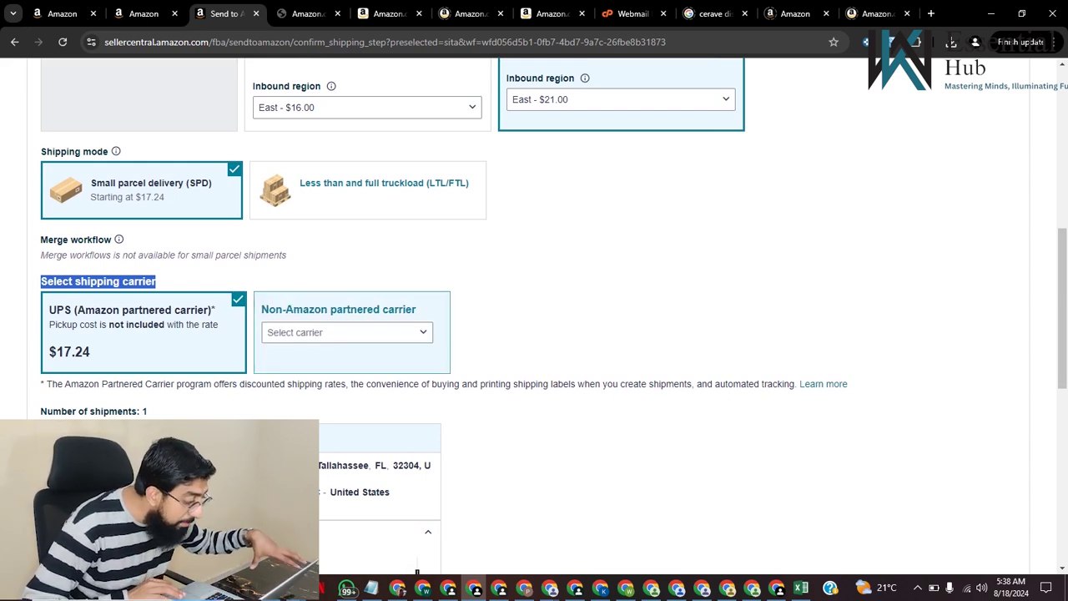
{"action": "left_click_drag", "start_coordinate": [49, 310], "coordinate": [86, 310]}
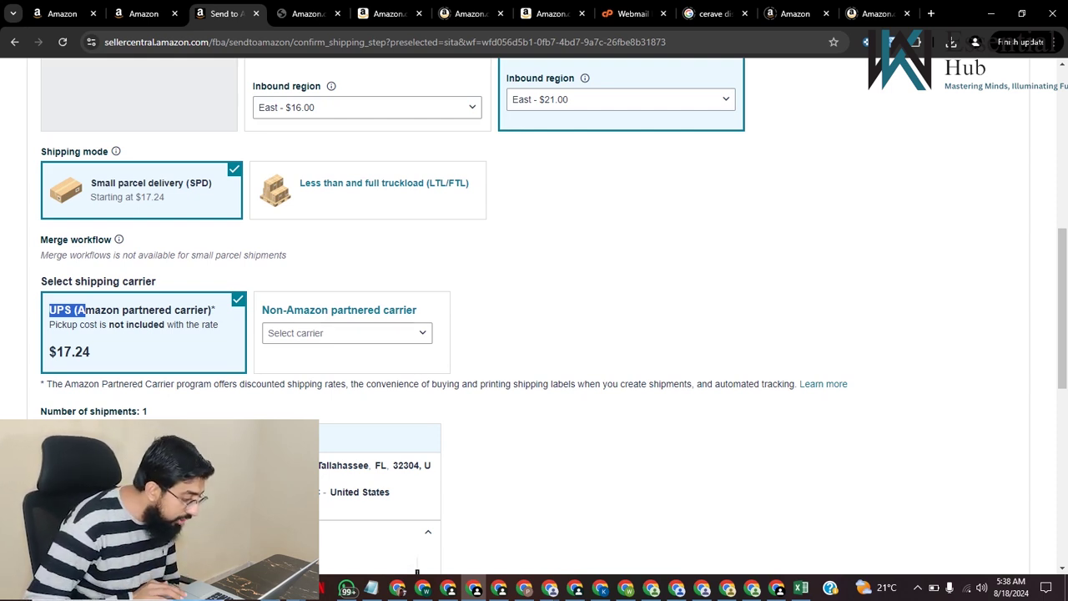
{"action": "left_click", "coordinate": [347, 332]}
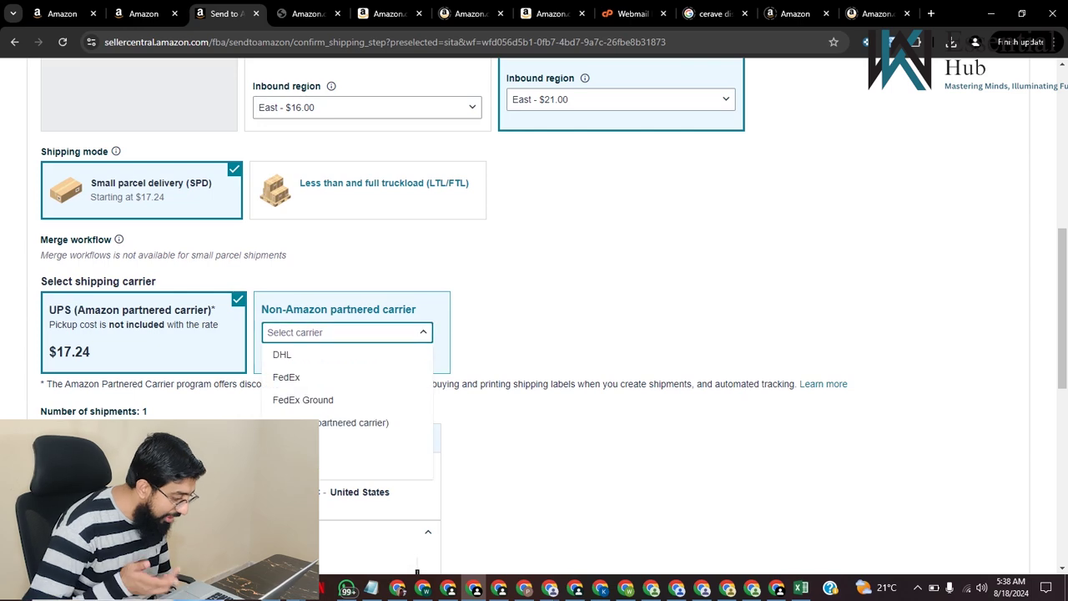
{"action": "key", "text": "Escape"}
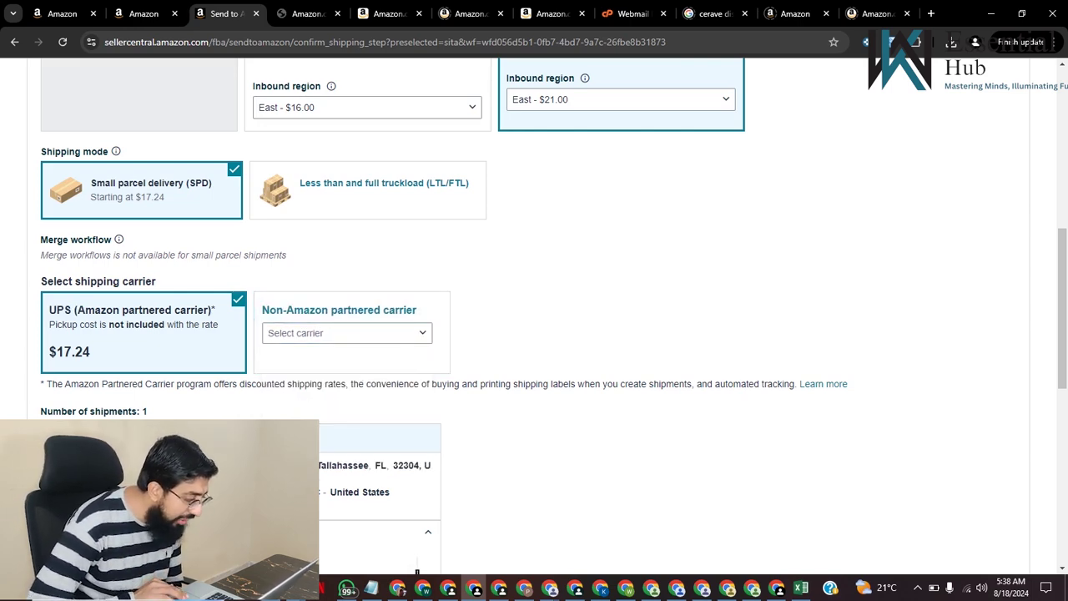
Step: Accept the placement and shipping charges and confirm shipping for the shipment
{"action": "scroll", "coordinate": [534, 317], "scroll_direction": "down", "scroll_amount": 2}
{"action": "scroll", "coordinate": [534, 317], "scroll_direction": "down", "scroll_amount": 2}
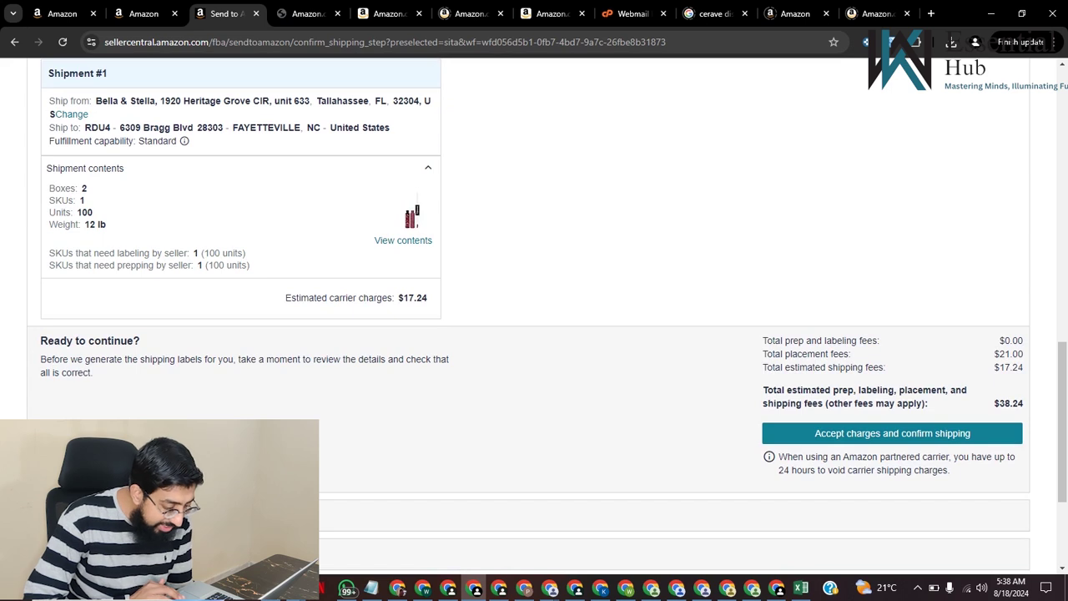
{"action": "left_click", "coordinate": [892, 433]}
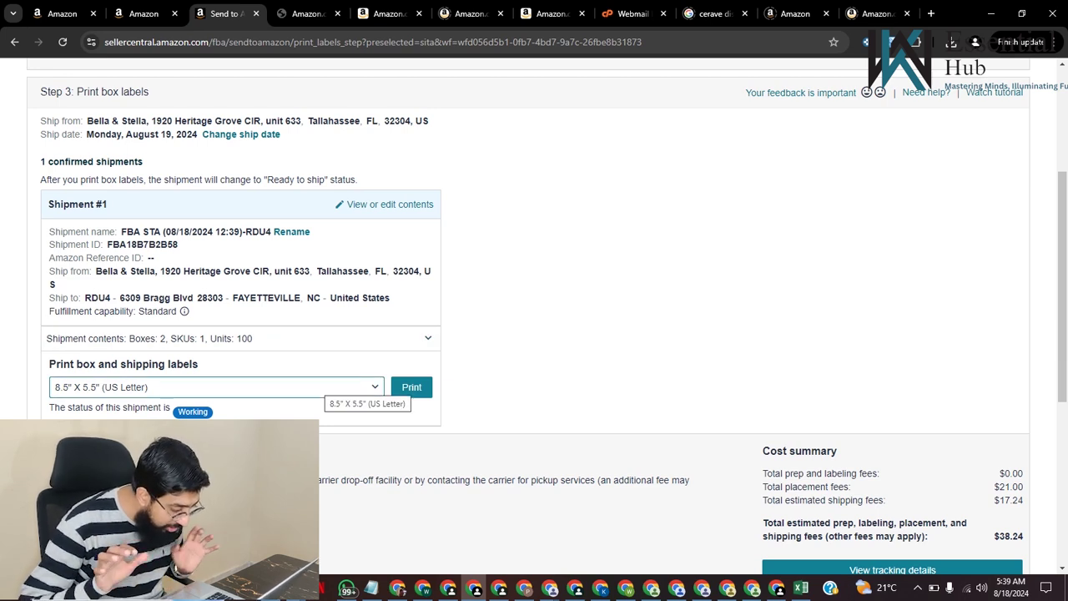
Step: Print the box and shipping labels in the Thermal printing - 4 x 6 inches format
{"action": "left_click", "coordinate": [330, 388]}
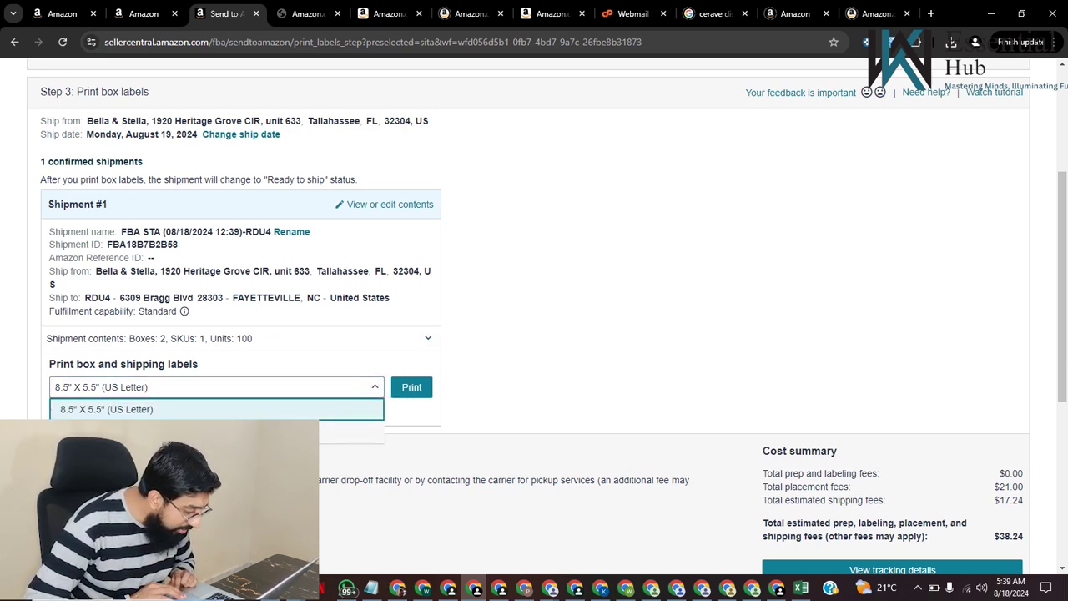
{"action": "left_click", "coordinate": [250, 431]}
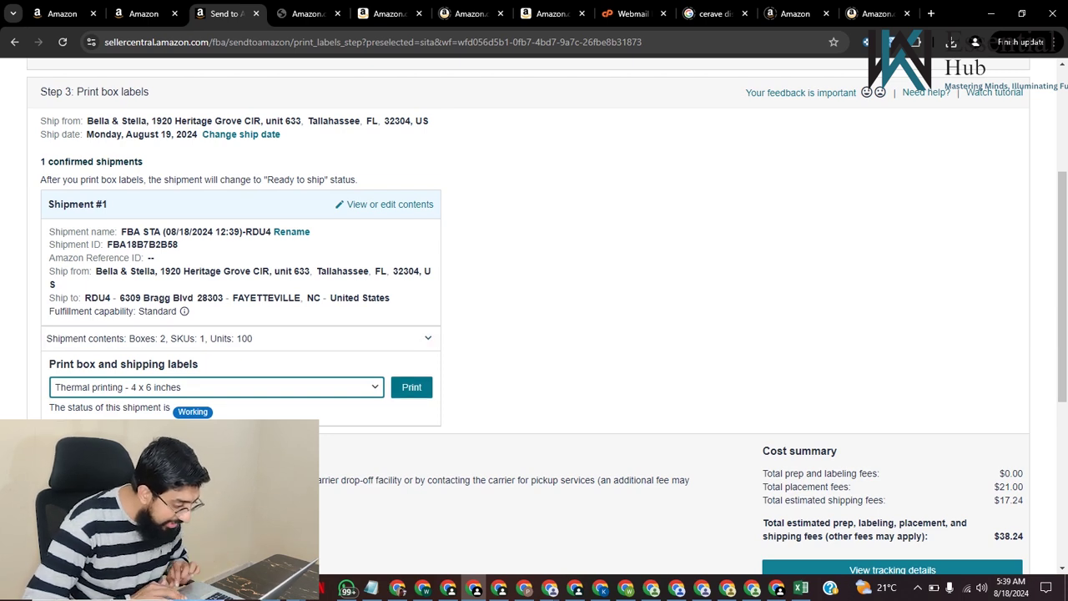
{"action": "left_click", "coordinate": [411, 386]}
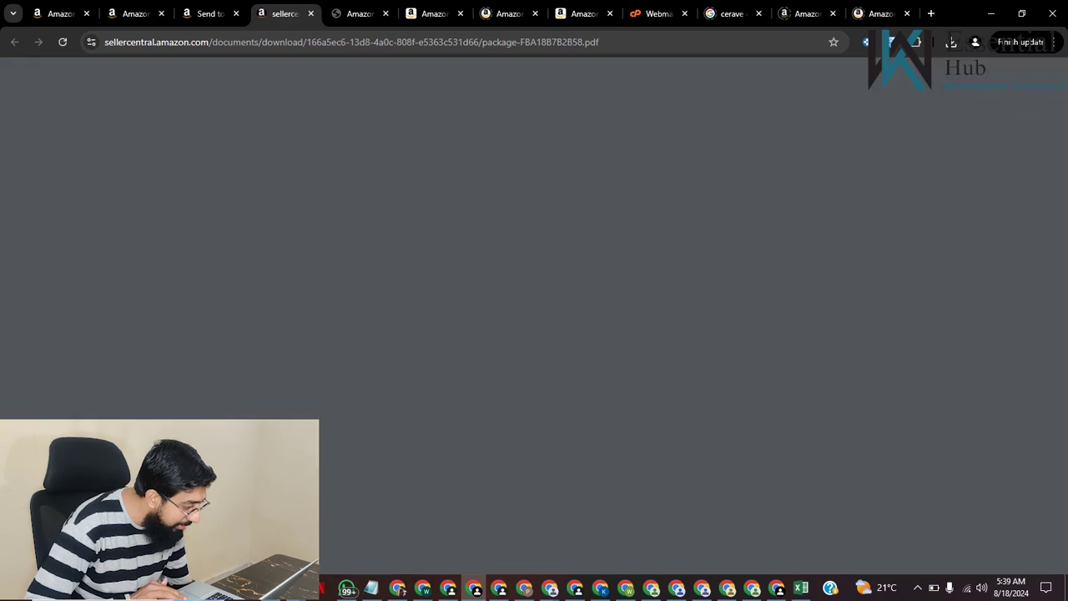
Step: Examine the FBA box labels and UPS labels in the label PDF, especially the ship-from and ship-to addresses for box 1
{"action": "scroll", "coordinate": [627, 333], "scroll_direction": "down", "scroll_amount": 3}
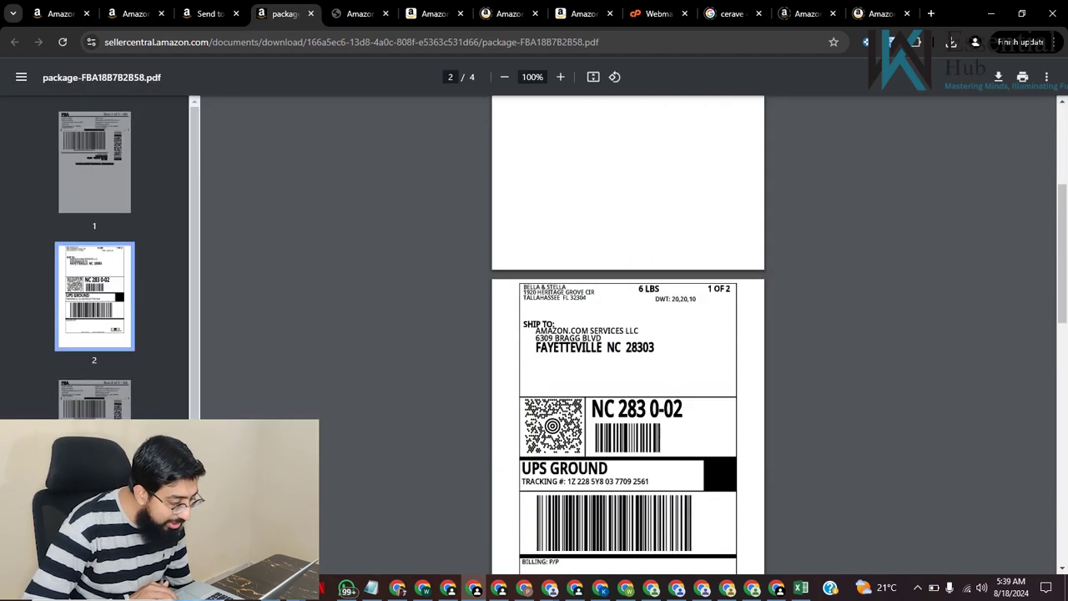
{"action": "scroll", "coordinate": [628, 333], "scroll_direction": "up", "scroll_amount": 1}
{"action": "scroll", "coordinate": [627, 334], "scroll_direction": "up", "scroll_amount": 1}
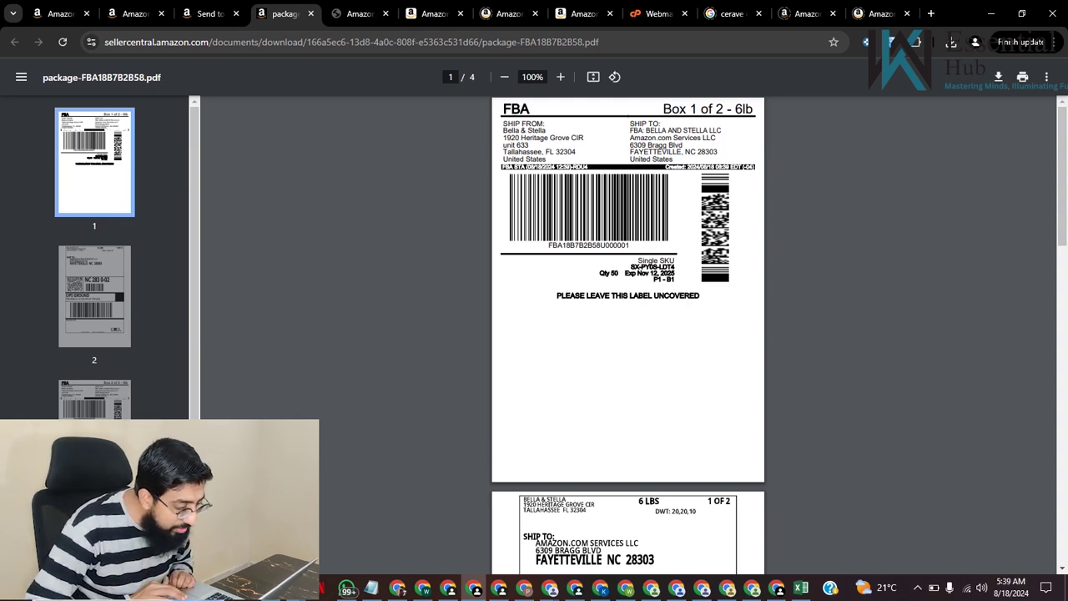
{"action": "left_click_drag", "start_coordinate": [630, 123], "coordinate": [588, 167]}
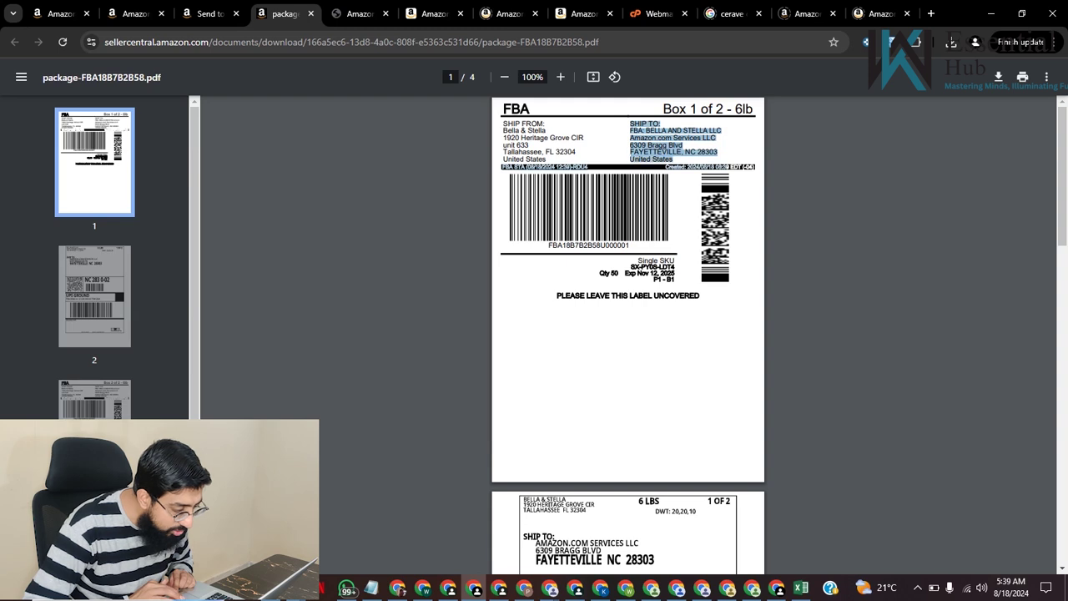
{"action": "left_click", "coordinate": [688, 151]}
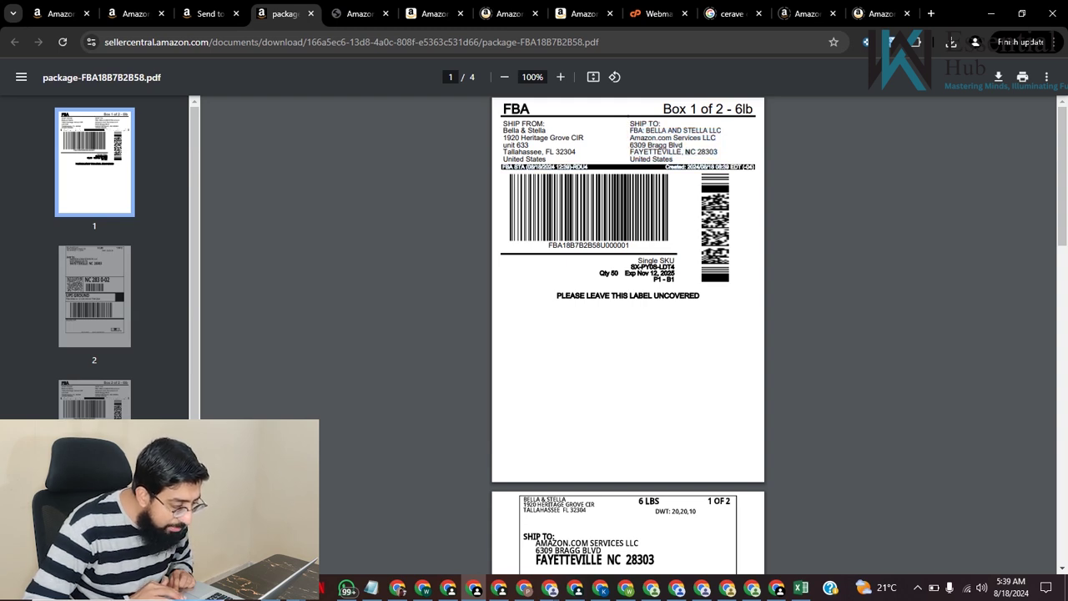
{"action": "left_click_drag", "start_coordinate": [630, 137], "coordinate": [696, 152]}
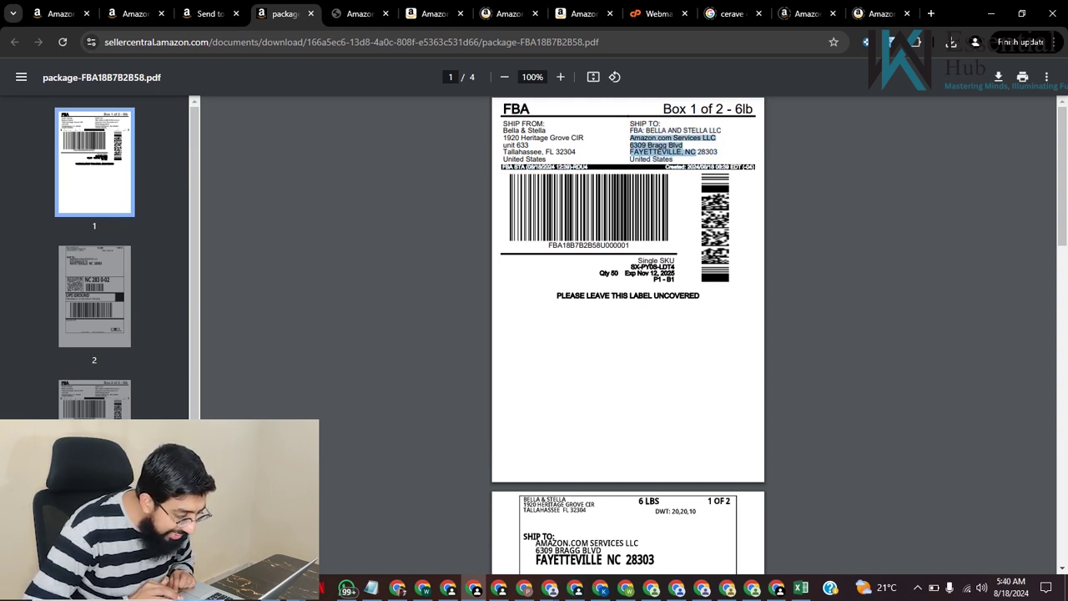
{"action": "left_click_drag", "start_coordinate": [630, 151], "coordinate": [630, 124]}
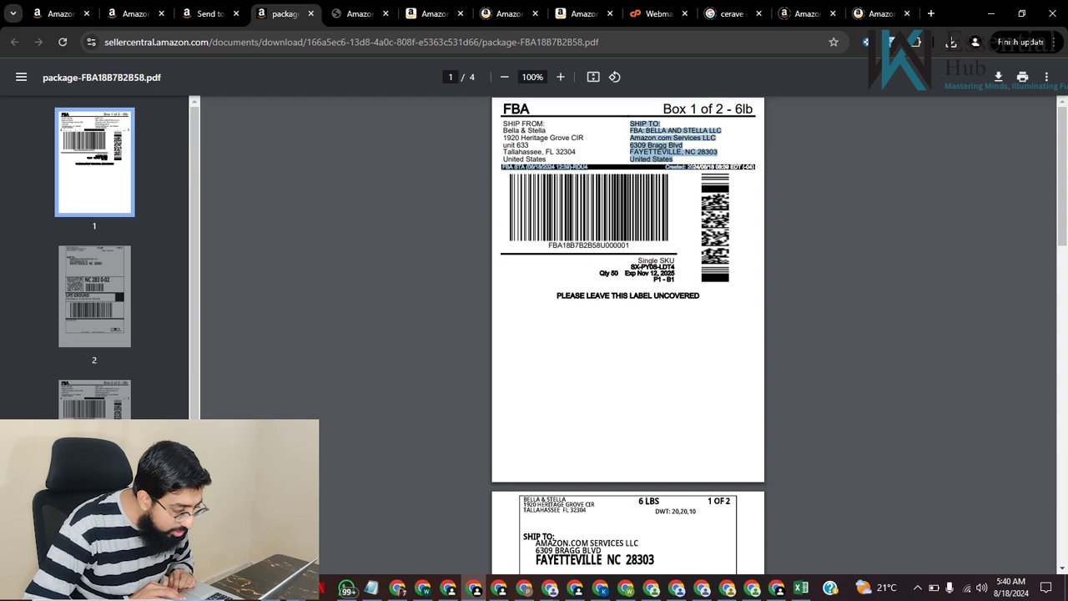
{"action": "left_click", "coordinate": [631, 123]}
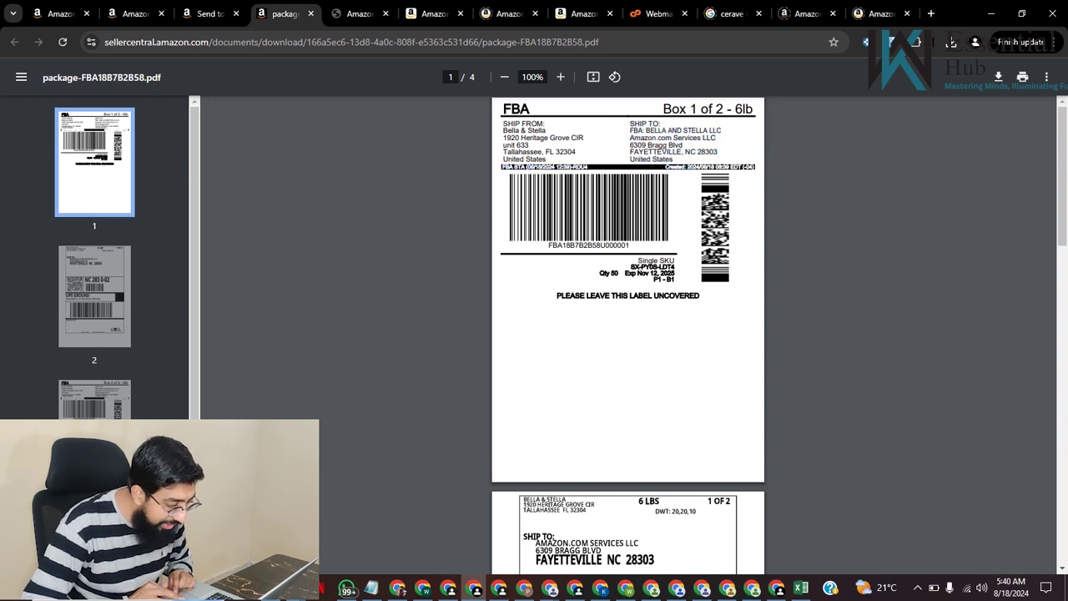
{"action": "left_click_drag", "start_coordinate": [631, 127], "coordinate": [718, 157]}
{"action": "left_click", "coordinate": [718, 156]}
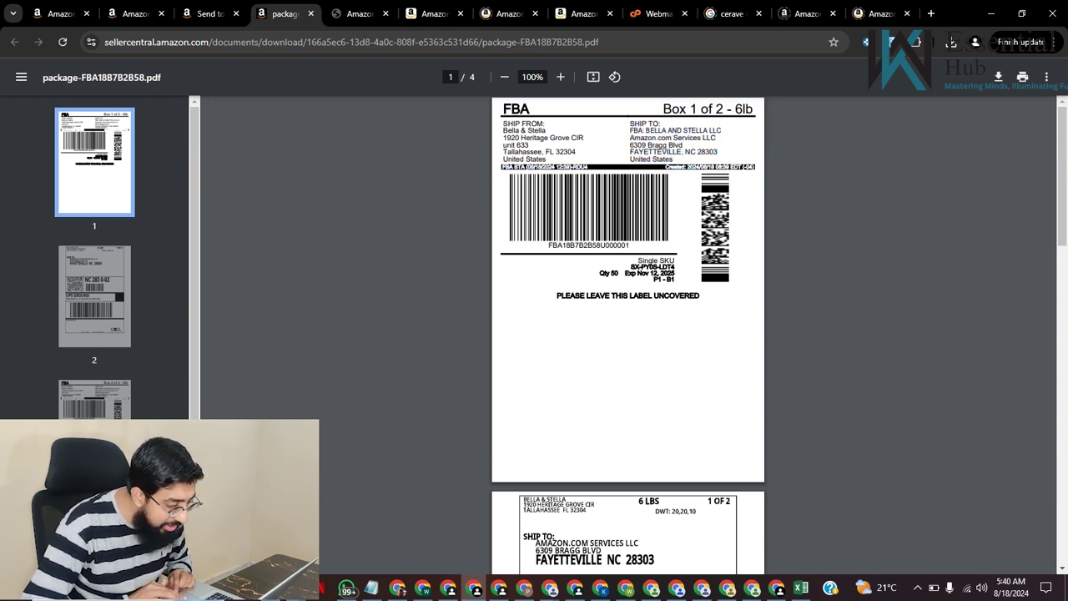
{"action": "left_click_drag", "start_coordinate": [630, 135], "coordinate": [682, 152]}
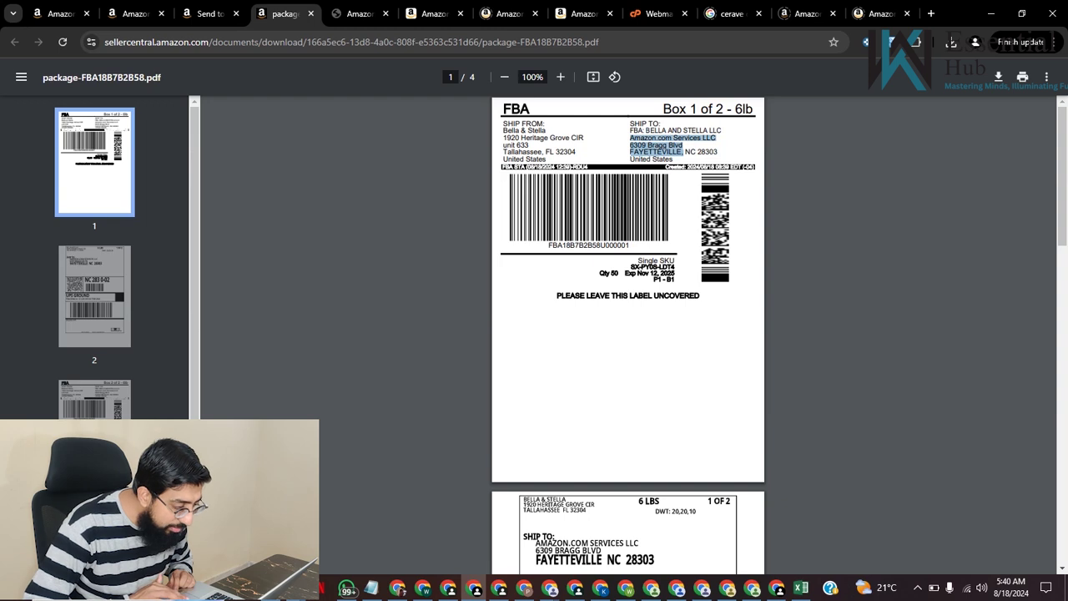
{"action": "left_click_drag", "start_coordinate": [503, 125], "coordinate": [575, 153]}
{"action": "left_click", "coordinate": [571, 151]}
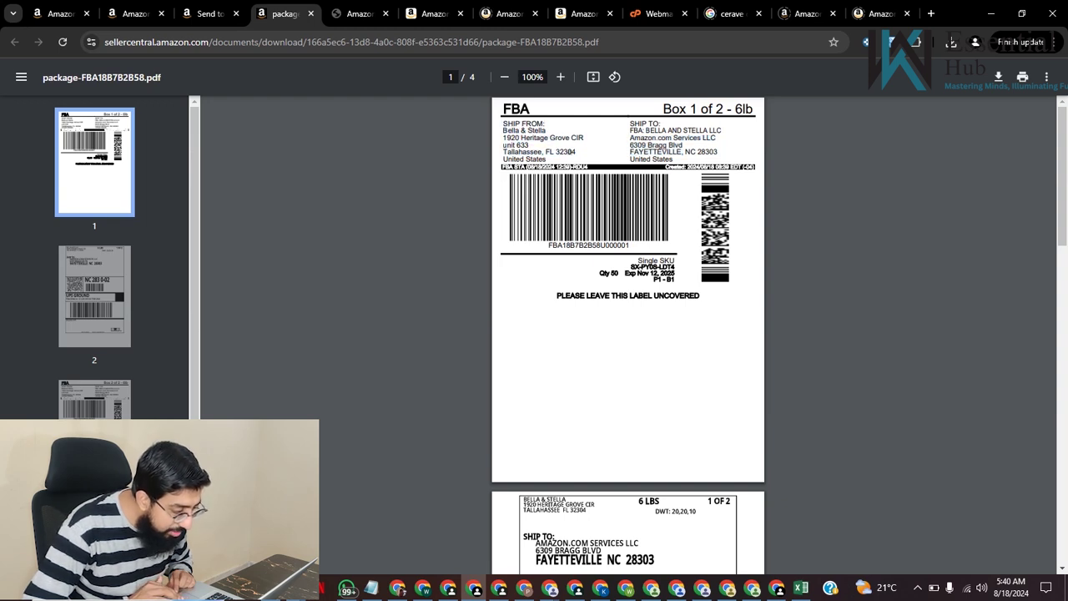
{"action": "left_click_drag", "start_coordinate": [630, 124], "coordinate": [673, 159]}
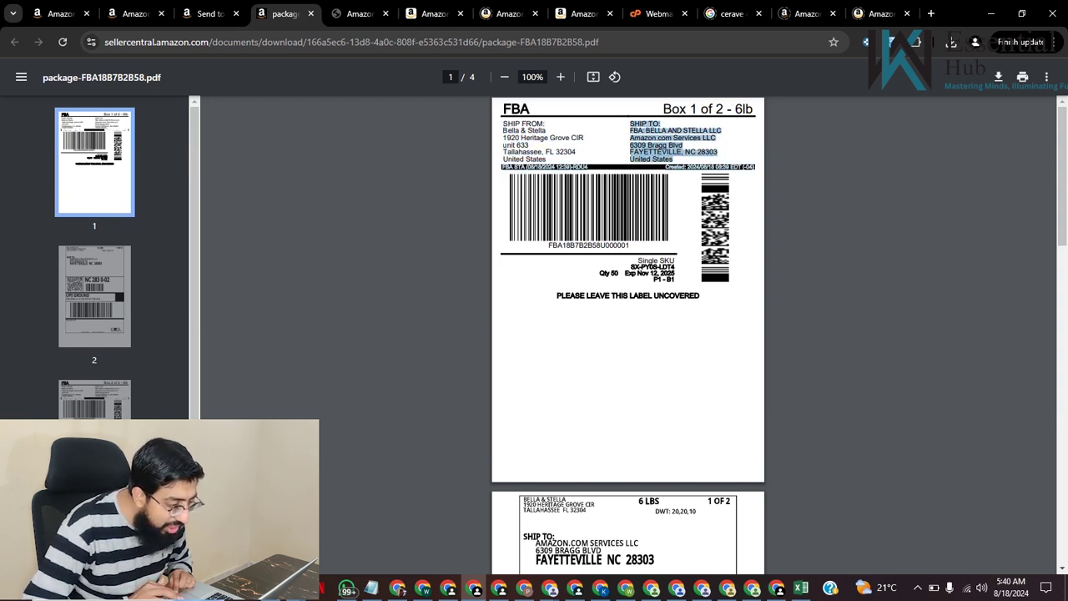
{"action": "key", "text": "Escape"}
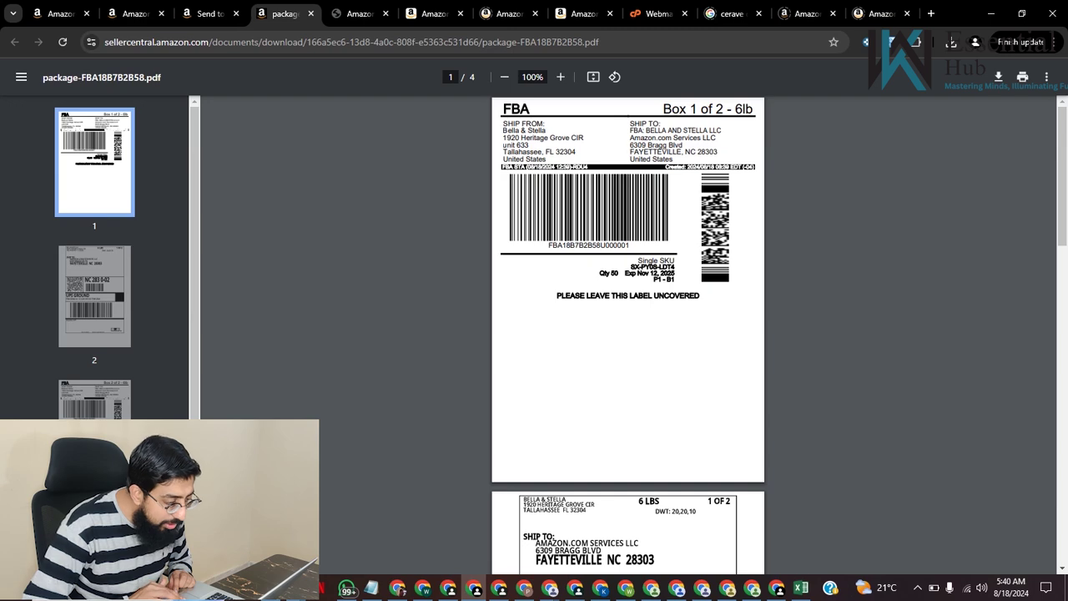
{"action": "scroll", "coordinate": [629, 334], "scroll_direction": "down", "scroll_amount": 1}
{"action": "scroll", "coordinate": [628, 334], "scroll_direction": "up", "scroll_amount": 1}
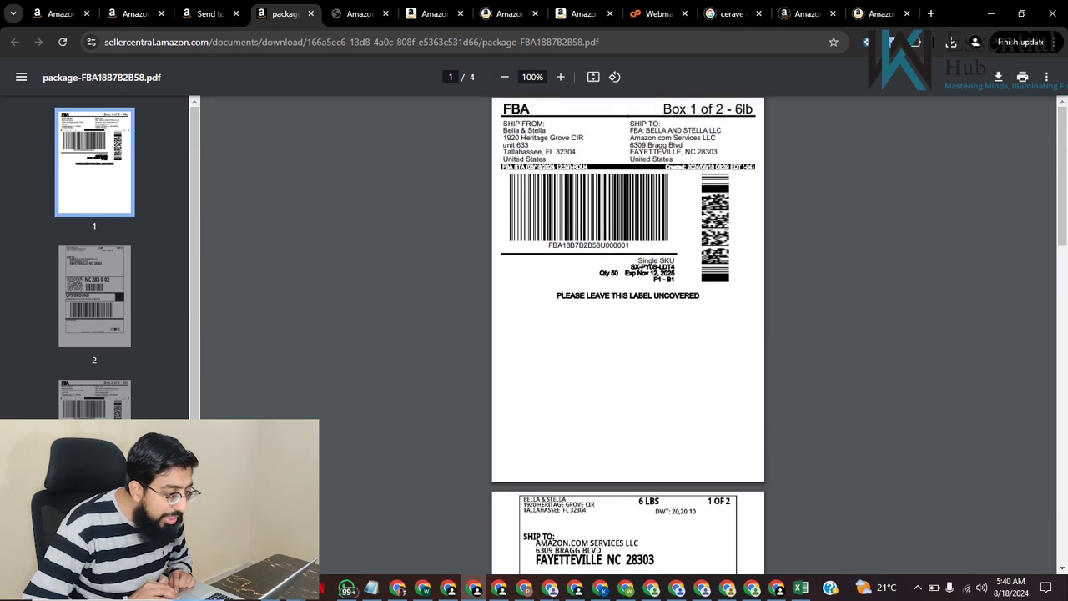
{"action": "scroll", "coordinate": [629, 334], "scroll_direction": "down", "scroll_amount": 10}
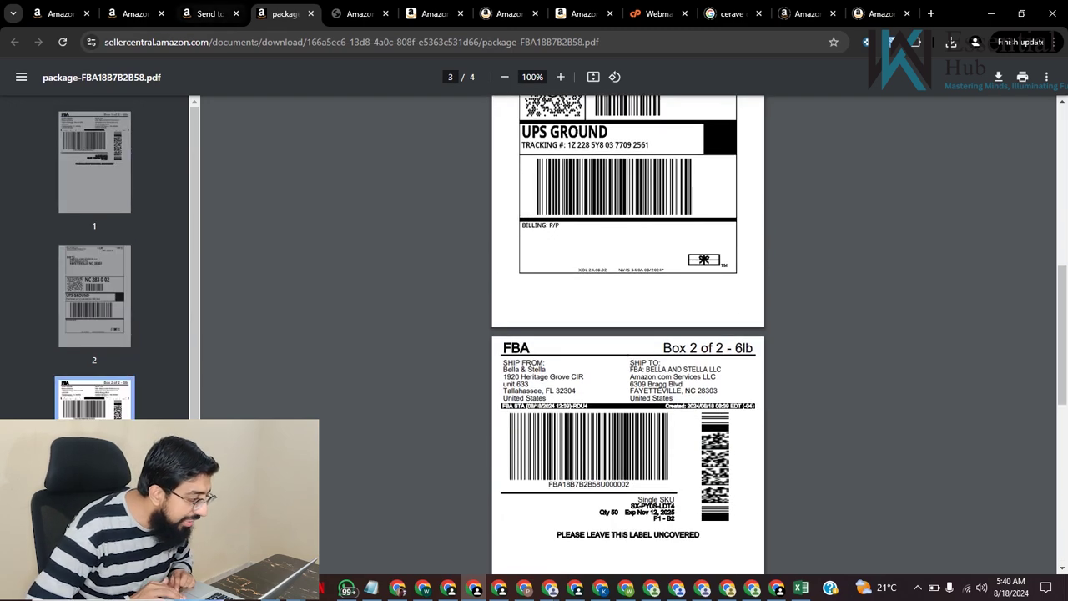
Step: Cancel the shipment and its charges on the Send to Amazon page, confirming that the generated FBA box ID and shipping labels will be destroyed
{"action": "left_click", "coordinate": [209, 13]}
{"action": "scroll", "coordinate": [534, 317], "scroll_direction": "down", "scroll_amount": 4}
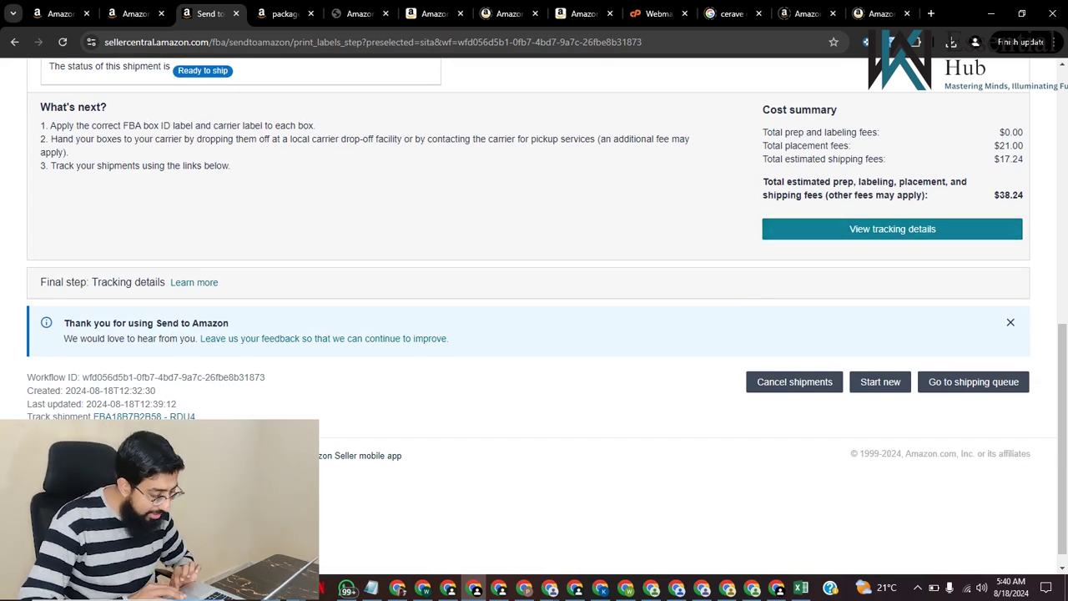
{"action": "left_click", "coordinate": [794, 381]}
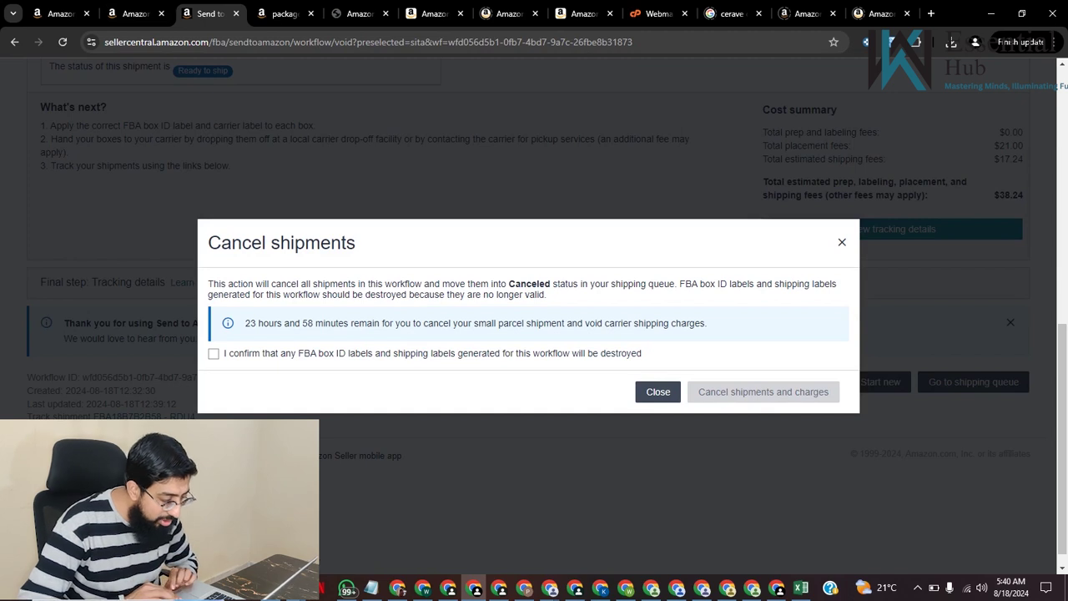
{"action": "left_click", "coordinate": [213, 354]}
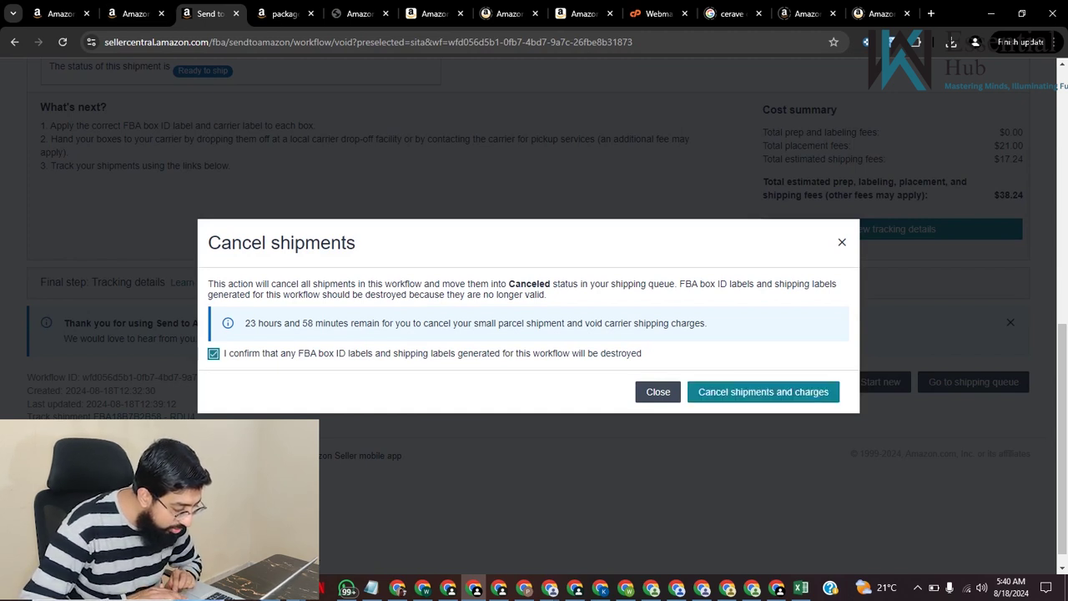
{"action": "left_click", "coordinate": [763, 391]}
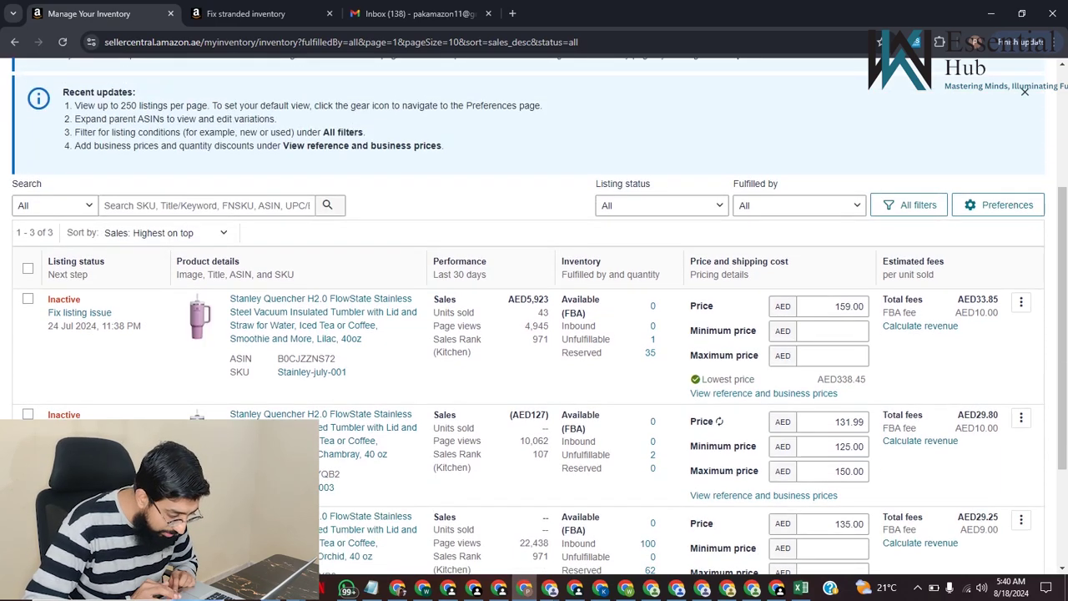
Step: Review the Stanley Quencher listings in the UAE account's inventory, including their prices and their available, inbound and reserved quantities
{"action": "scroll", "coordinate": [534, 334], "scroll_direction": "down", "scroll_amount": 2}
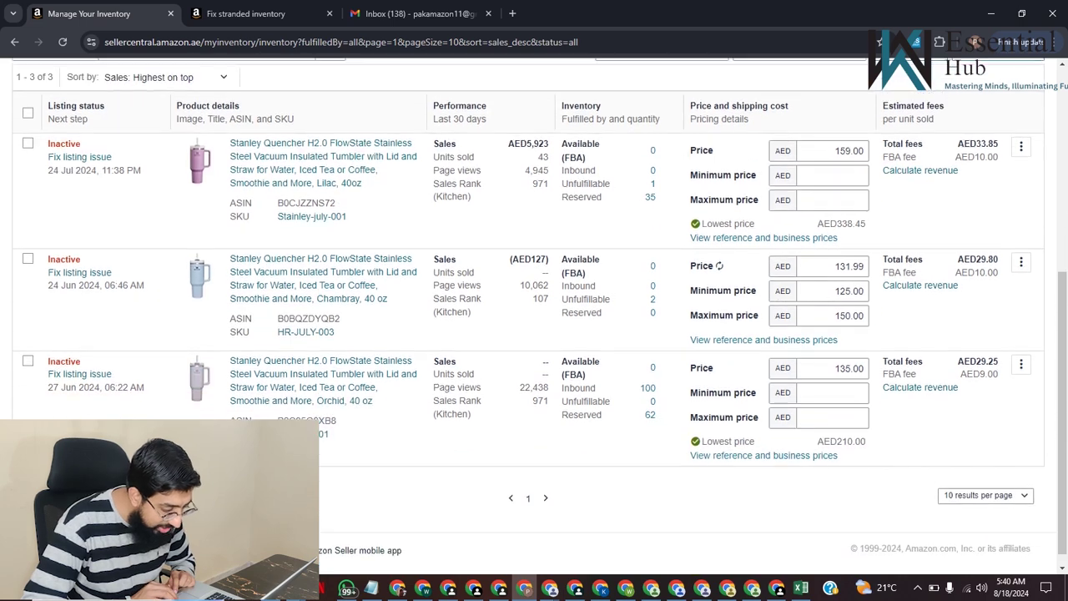
{"action": "scroll", "coordinate": [534, 334], "scroll_direction": "up", "scroll_amount": 5}
{"action": "scroll", "coordinate": [534, 334], "scroll_direction": "down", "scroll_amount": 3}
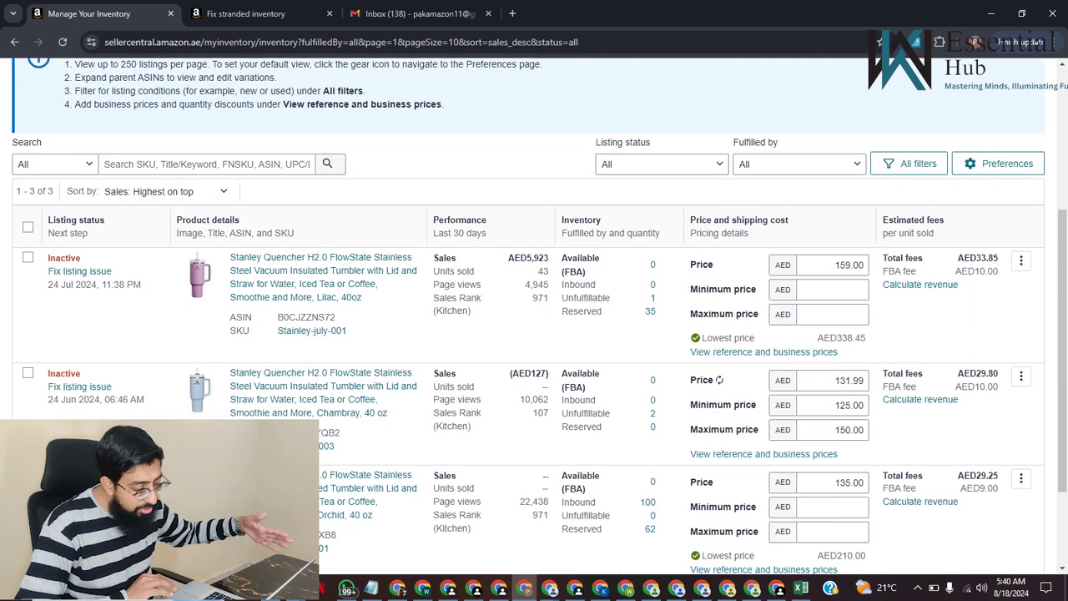
{"action": "scroll", "coordinate": [534, 334], "scroll_direction": "up", "scroll_amount": 1}
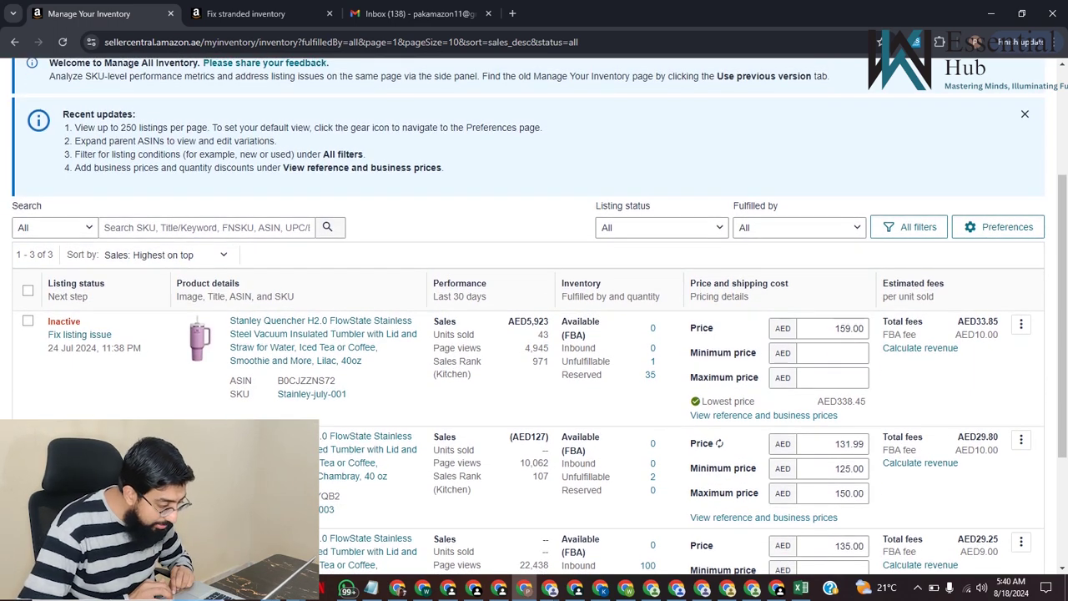
{"action": "left_click", "coordinate": [835, 328]}
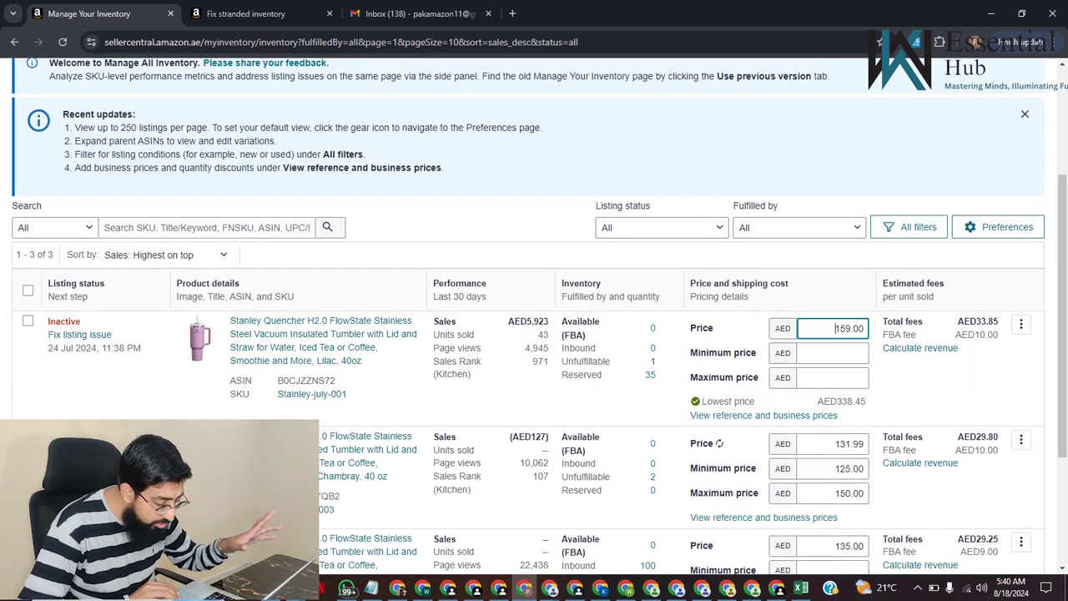
{"action": "scroll", "coordinate": [834, 384], "scroll_direction": "down", "scroll_amount": 3}
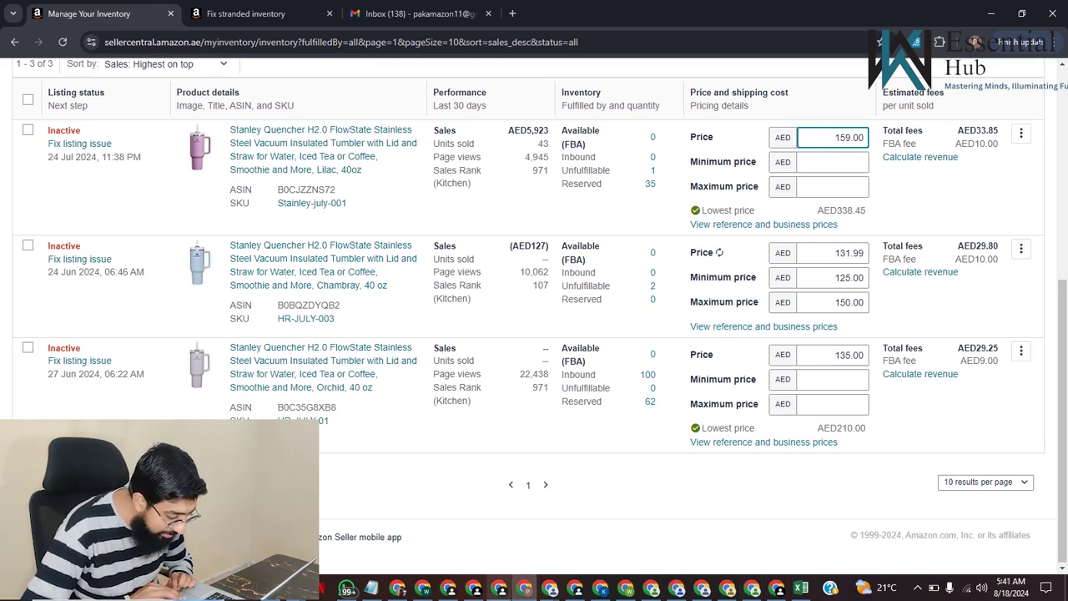
Step: Switch back to the Shipping Queue and examine the expected and located units of the closed ABE8 shipment
{"action": "left_click", "coordinate": [474, 589]}
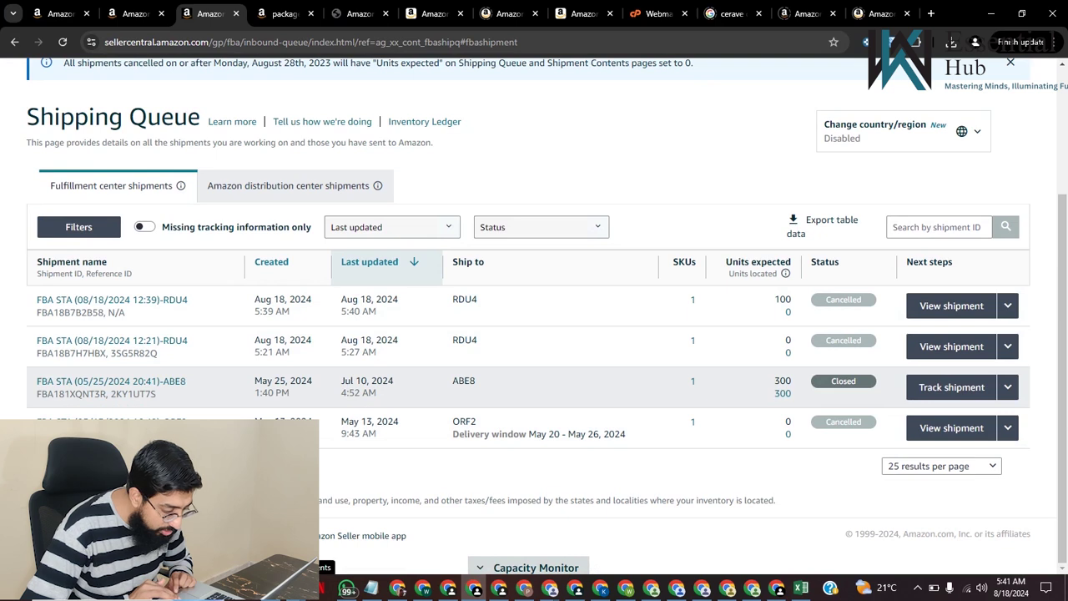
{"action": "left_click_drag", "start_coordinate": [774, 381], "coordinate": [792, 394]}
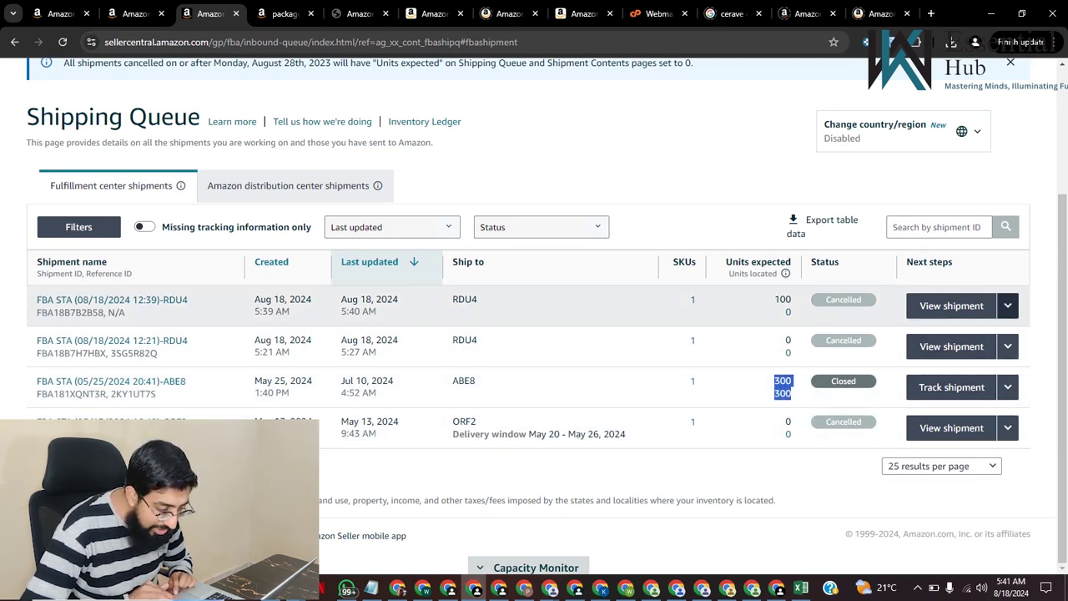
{"action": "scroll", "coordinate": [547, 309], "scroll_direction": "up", "scroll_amount": 3}
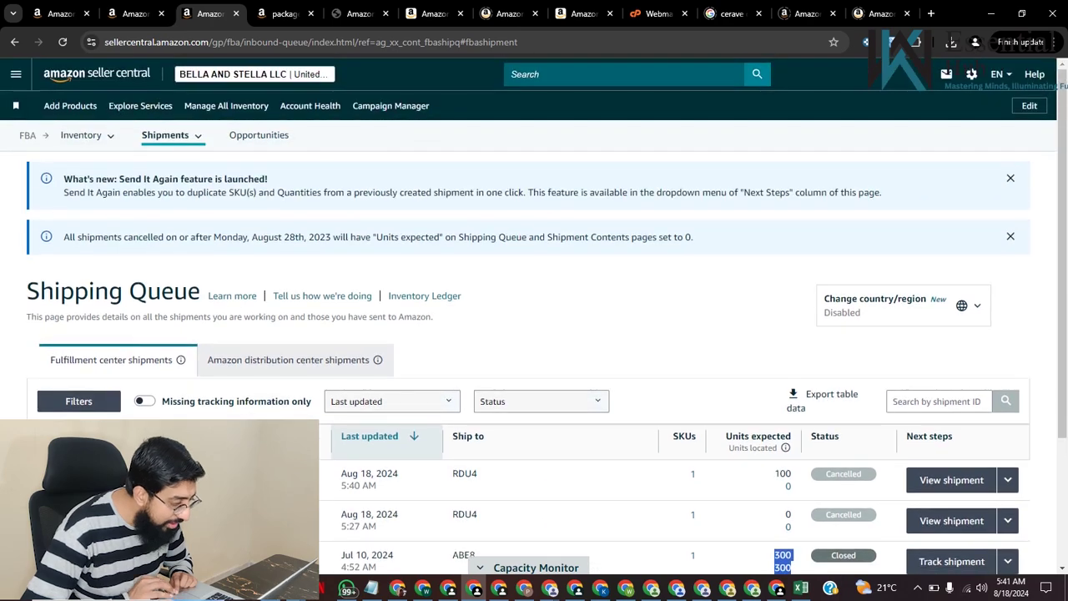
{"action": "left_click", "coordinate": [990, 13]}
{"action": "left_click", "coordinate": [991, 14]}
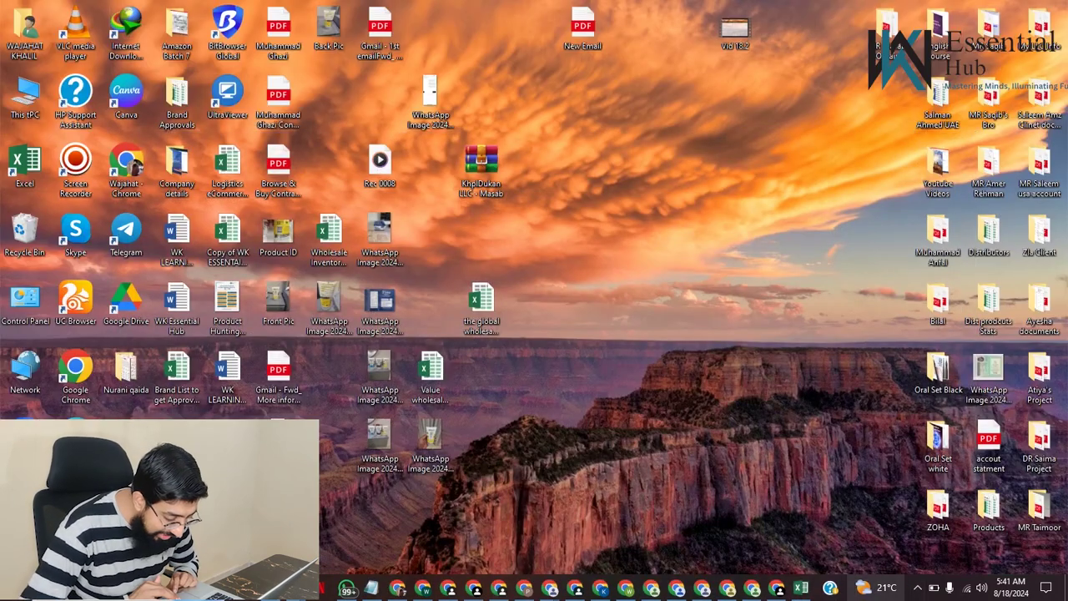
{"action": "left_click", "coordinate": [917, 588]}
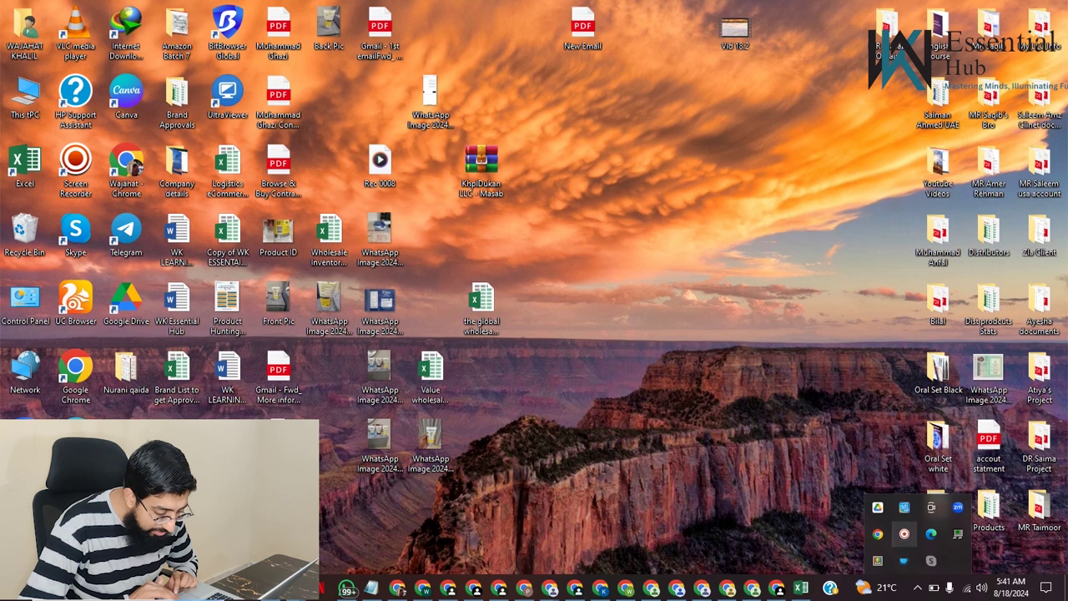
{"action": "left_click", "coordinate": [905, 534]}
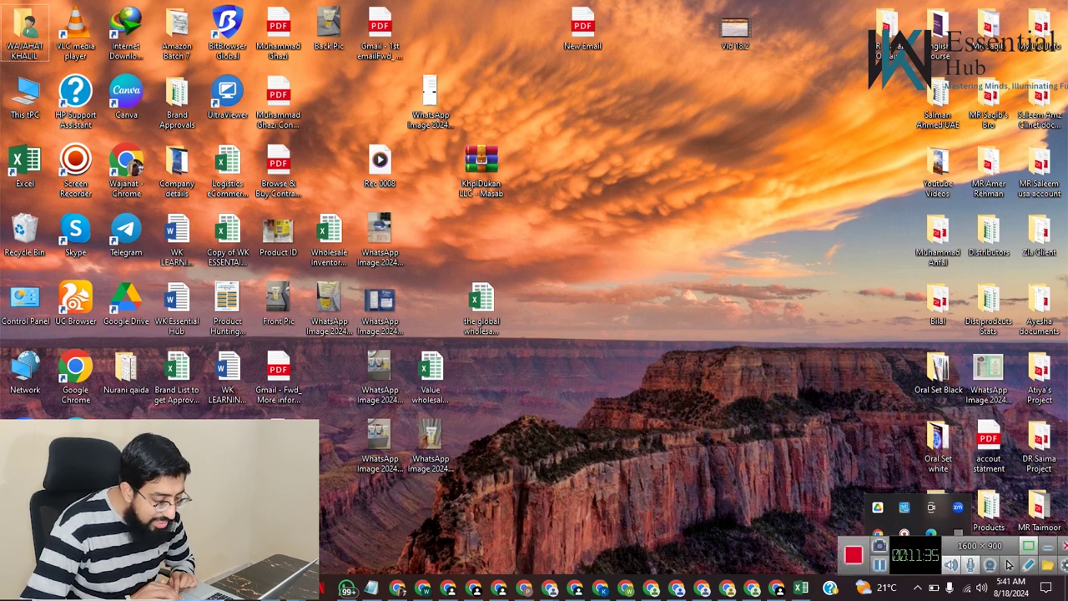